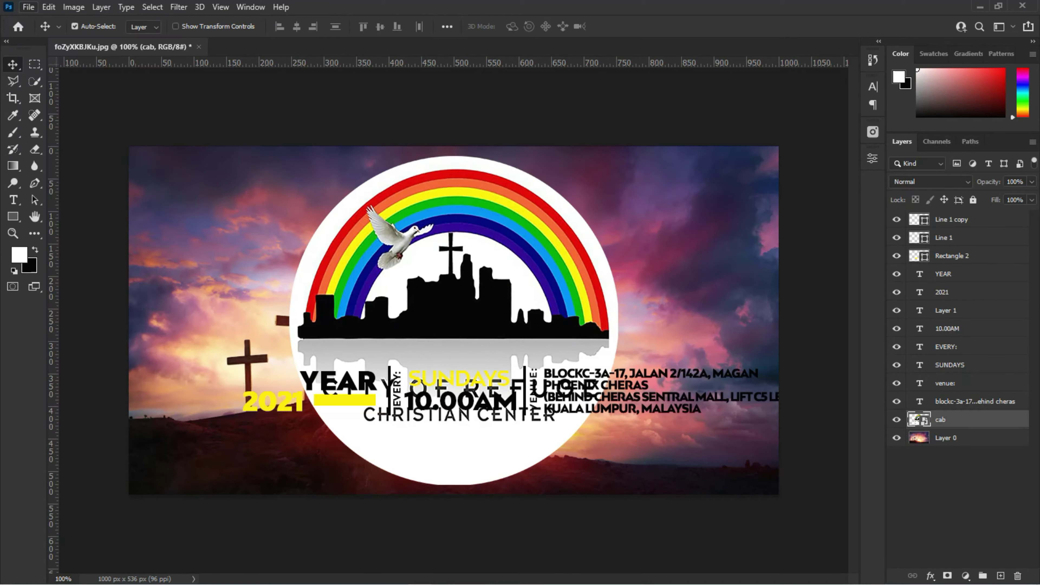
# Open the New Document dialog from the File menu to start a blank canvas
pyautogui.click(28, 7)
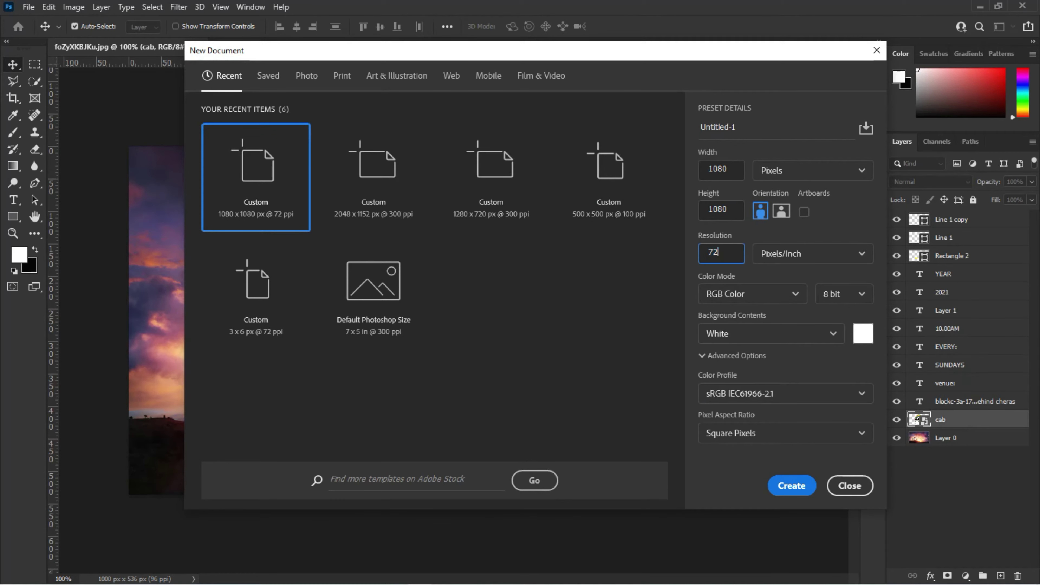
# Create the 1080 × 1080 px, 72 ppi document and drag the crosses sunset photo into it
pyautogui.press('Return')
pyautogui.click(123, 47)
pyautogui.moveTo(450, 287)
pyautogui.mouseDown()
pyautogui.moveTo(467, 208)
pyautogui.moveTo(456, 210)
pyautogui.mouseUp()
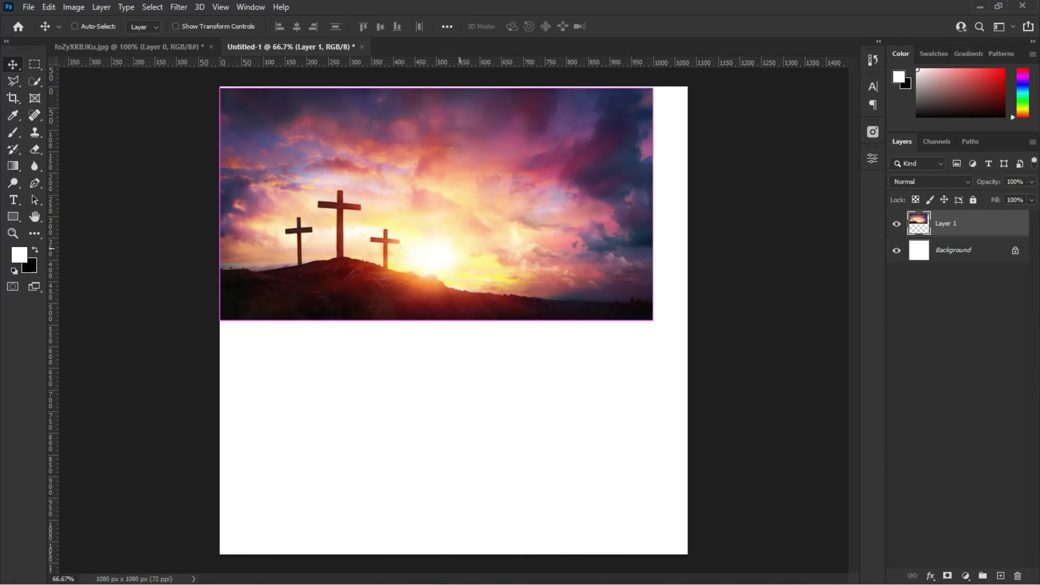
# Scale and reposition the crosses photo so it covers most of the square canvas
pyautogui.hotkey('ctrl', 't')
pyautogui.moveTo(653, 319)
pyautogui.mouseDown()
pyautogui.moveTo(802, 443)
pyautogui.moveTo(847, 453)
pyautogui.mouseUp()
pyautogui.moveTo(586, 384); pyautogui.dragTo(581, 459)
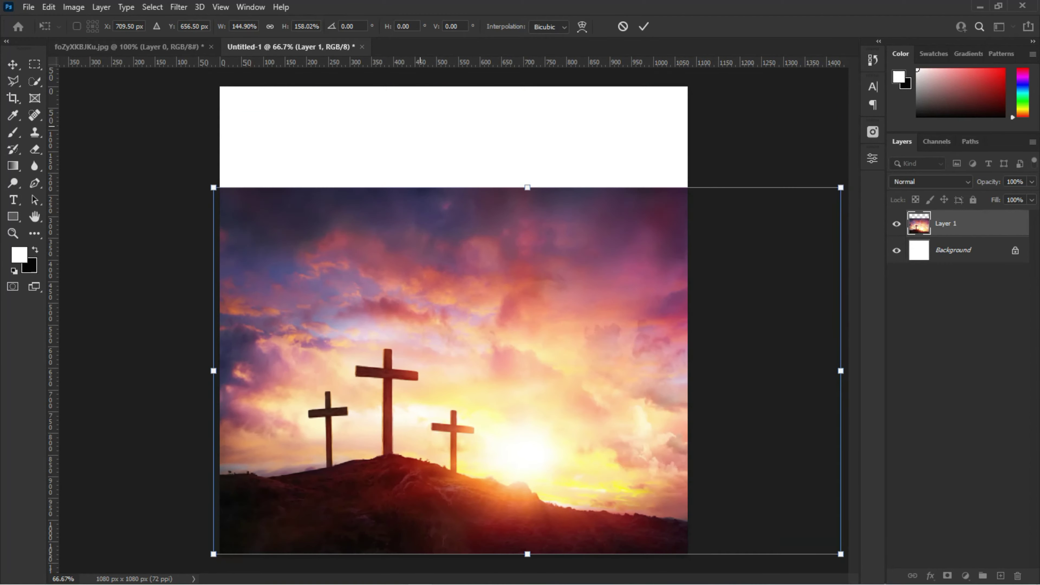
pyautogui.moveTo(213, 187); pyautogui.dragTo(181, 153)
pyautogui.moveTo(411, 330); pyautogui.dragTo(392, 284)
pyautogui.click(644, 27)
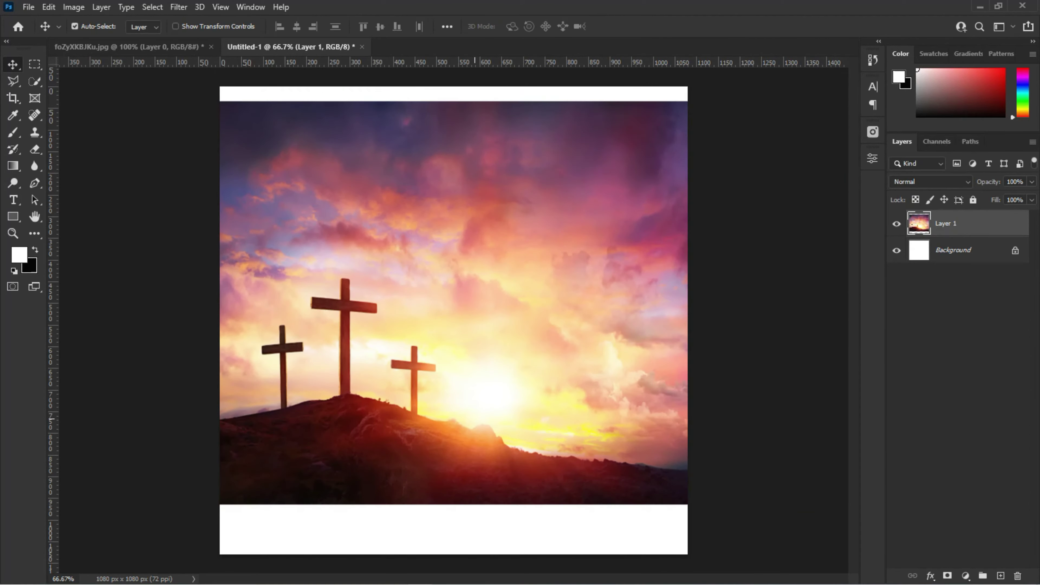
# On a new layer, paint soft white over the bottom of the hill
pyautogui.hotkey('ctrl', 'shift', 'alt', 'n')
pyautogui.press('b')
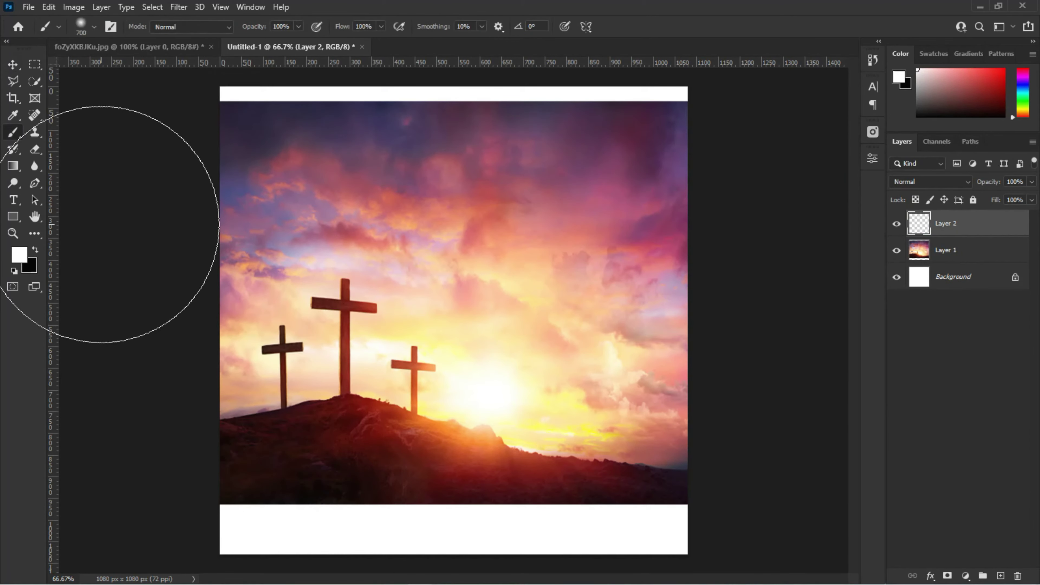
pyautogui.moveTo(361, 476)
pyautogui.mouseDown()
pyautogui.moveTo(358, 567)
pyautogui.moveTo(664, 571)
pyautogui.moveTo(225, 546)
pyautogui.mouseUp()
# Add a Gradient Overlay to the painted layer with a purple left stop
pyautogui.doubleClick(991, 223)
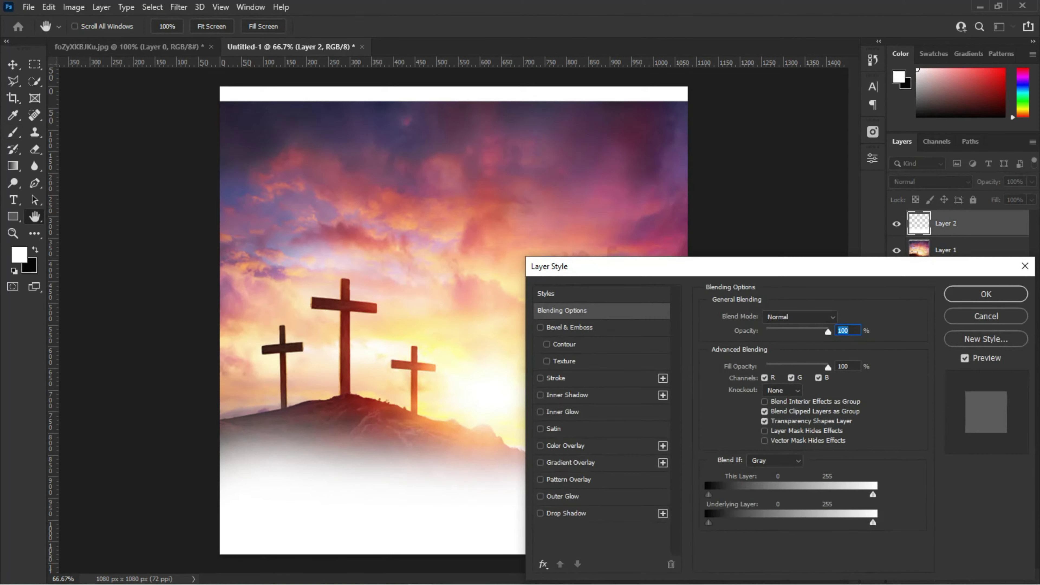
pyautogui.click(540, 463)
pyautogui.moveTo(614, 266); pyautogui.dragTo(639, 215)
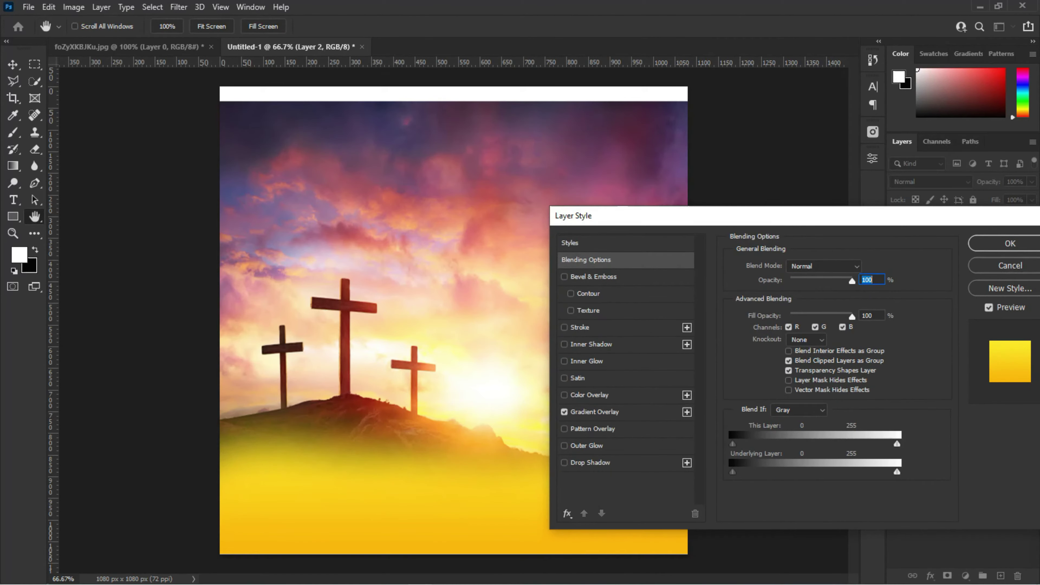
pyautogui.click(577, 412)
pyautogui.click(803, 295)
pyautogui.doubleClick(605, 489)
pyautogui.write('c21cff')
pyautogui.press('Return')
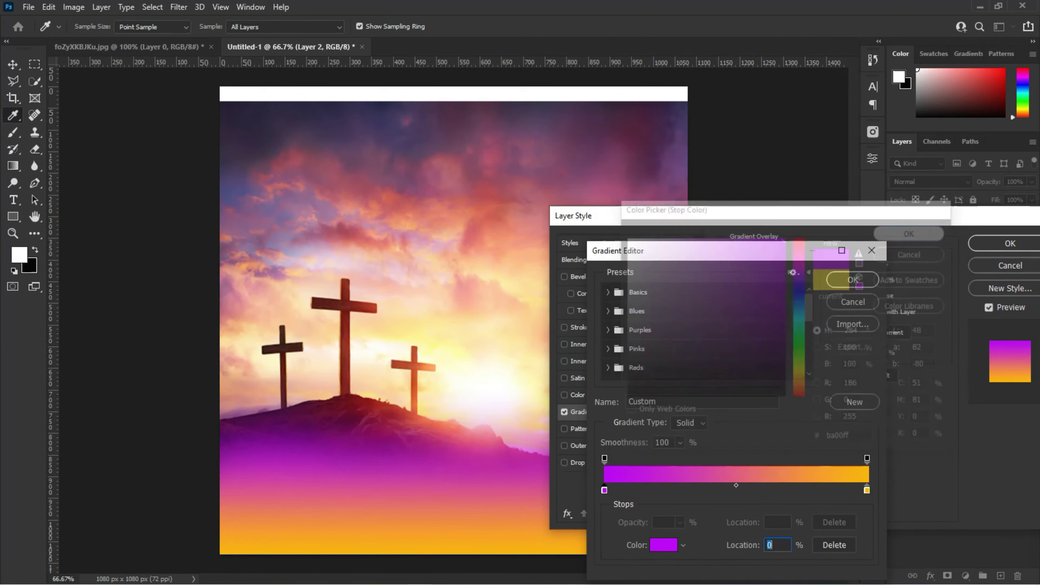
# Set the right gradient stop to near-black and apply the purple-to-black overlay
pyautogui.doubleClick(866, 489)
pyautogui.write('000000')
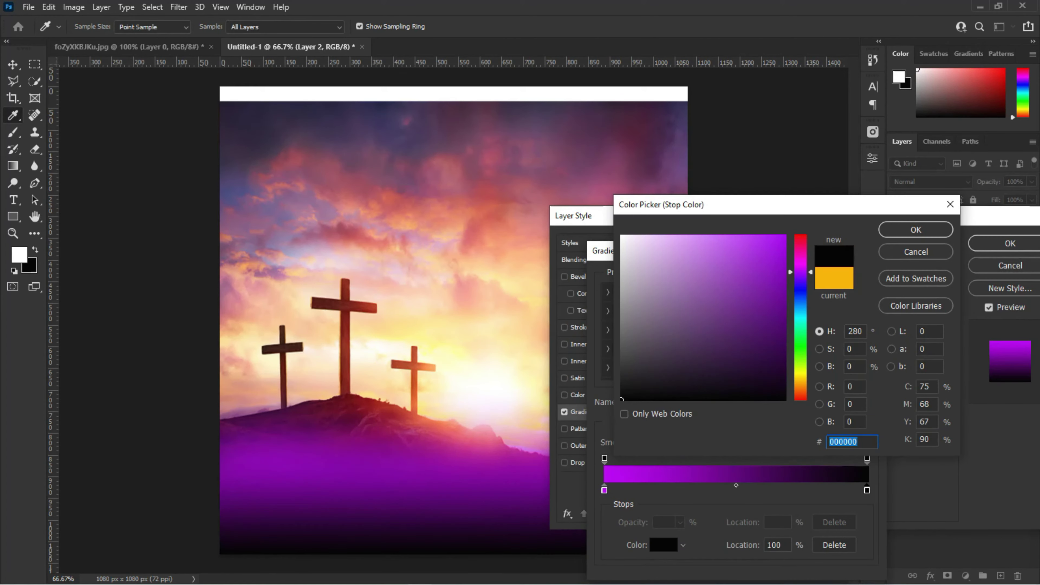
pyautogui.write('1e012d')
pyautogui.press('Return')
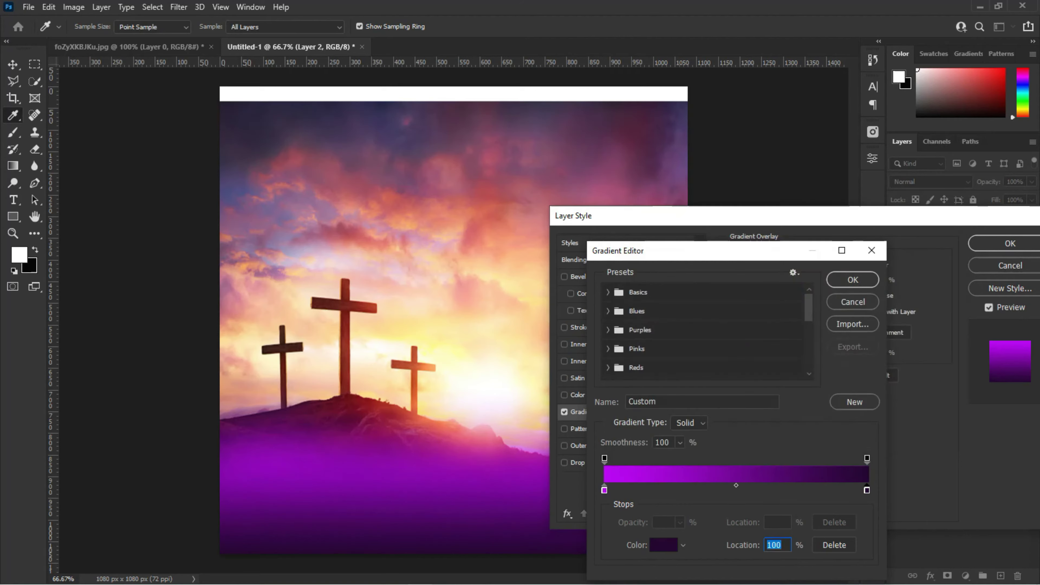
pyautogui.click(853, 280)
pyautogui.press('Return')
pyautogui.press('b')
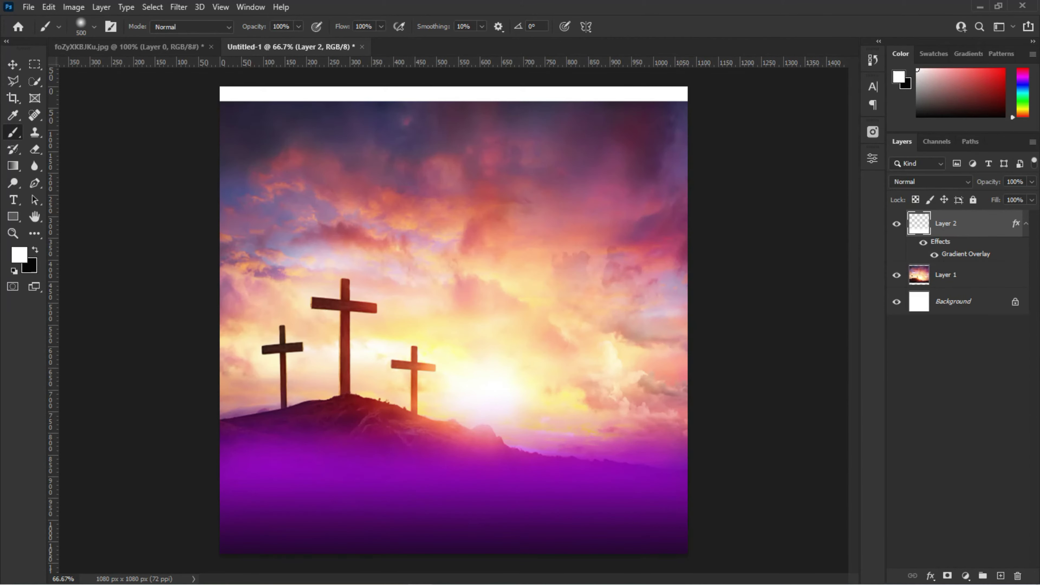
pyautogui.hotkey('ctrl', 'shift', 'alt', 'n')
# Paint a soft white band across the sky top and give it an orange-yellow preset Gradient Overlay
pyautogui.moveTo(258, 119); pyautogui.dragTo(663, 110)
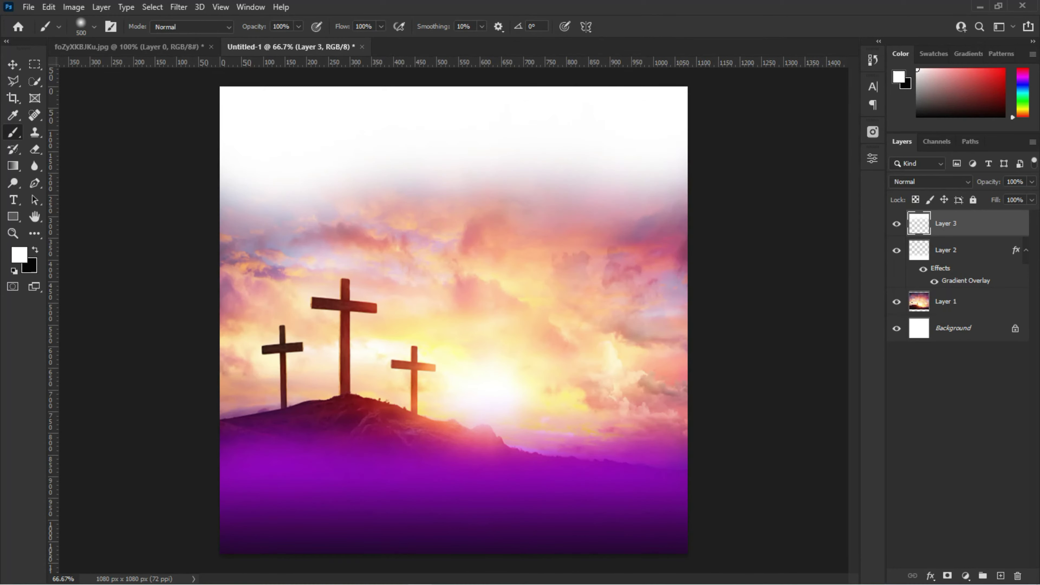
pyautogui.doubleClick(992, 223)
pyautogui.click(571, 412)
pyautogui.click(827, 296)
pyautogui.click(720, 344)
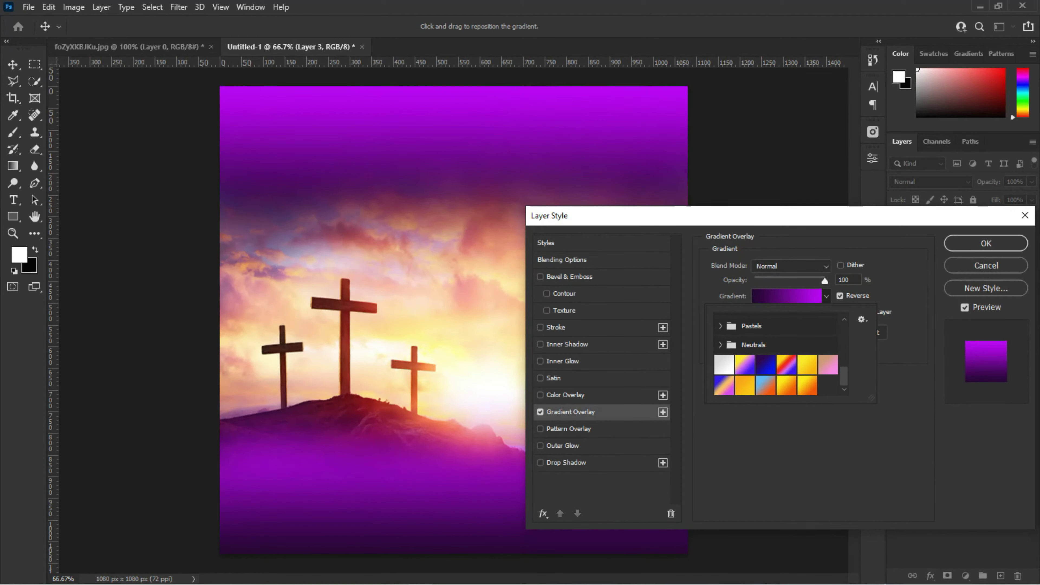
pyautogui.click(786, 385)
# Compare the yellow and orange preset gradients, settling on the orange one
pyautogui.click(807, 365)
pyautogui.click(745, 385)
pyautogui.click(807, 365)
pyautogui.click(786, 385)
pyautogui.click(807, 365)
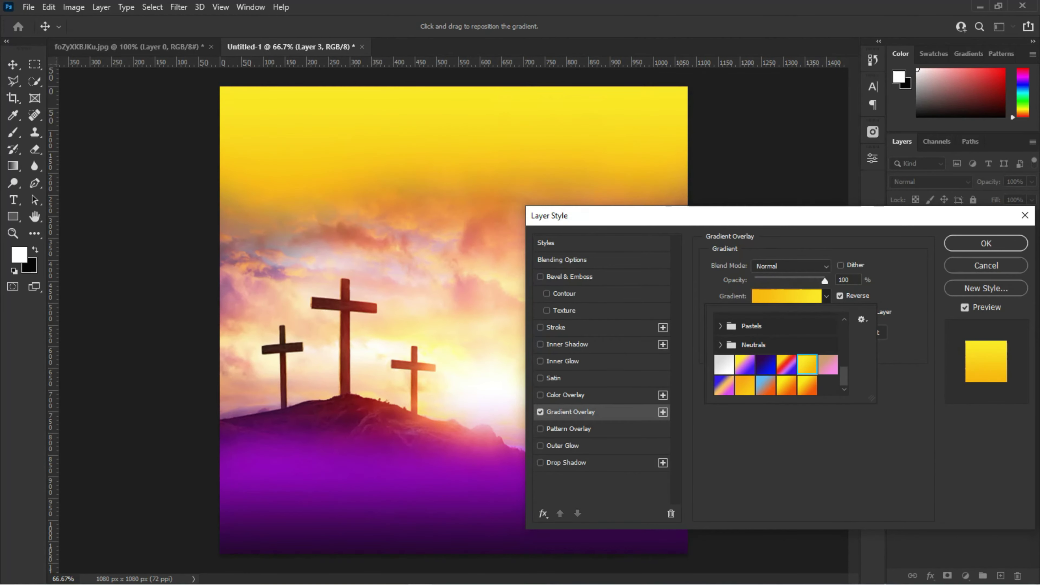
pyautogui.click(787, 385)
# Reverse the gradient so orange sits on top, brighten its orange stop, and apply it
pyautogui.moveTo(655, 215); pyautogui.dragTo(696, 222)
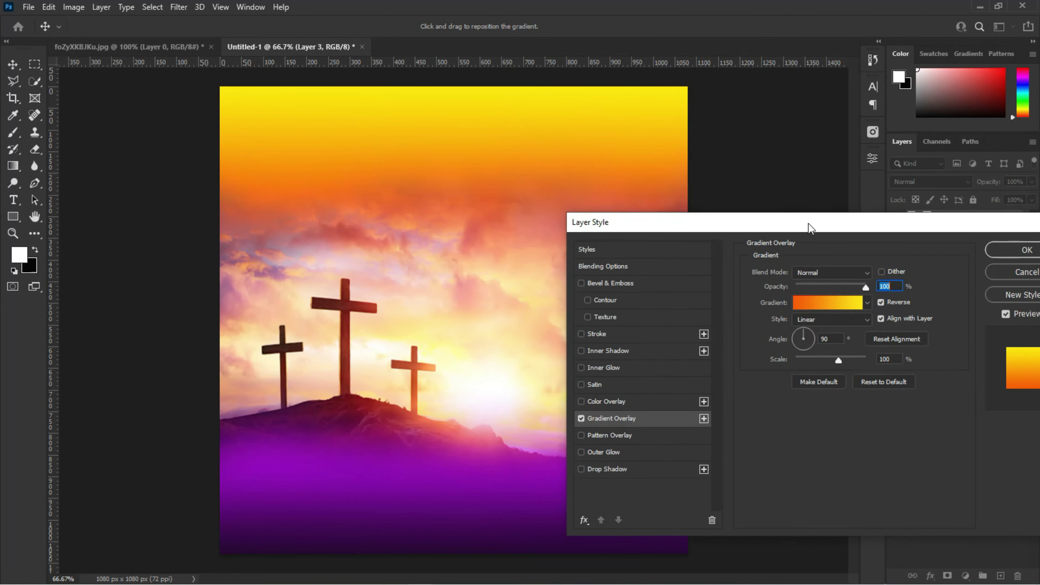
pyautogui.click(882, 302)
pyautogui.click(827, 302)
pyautogui.click(663, 545)
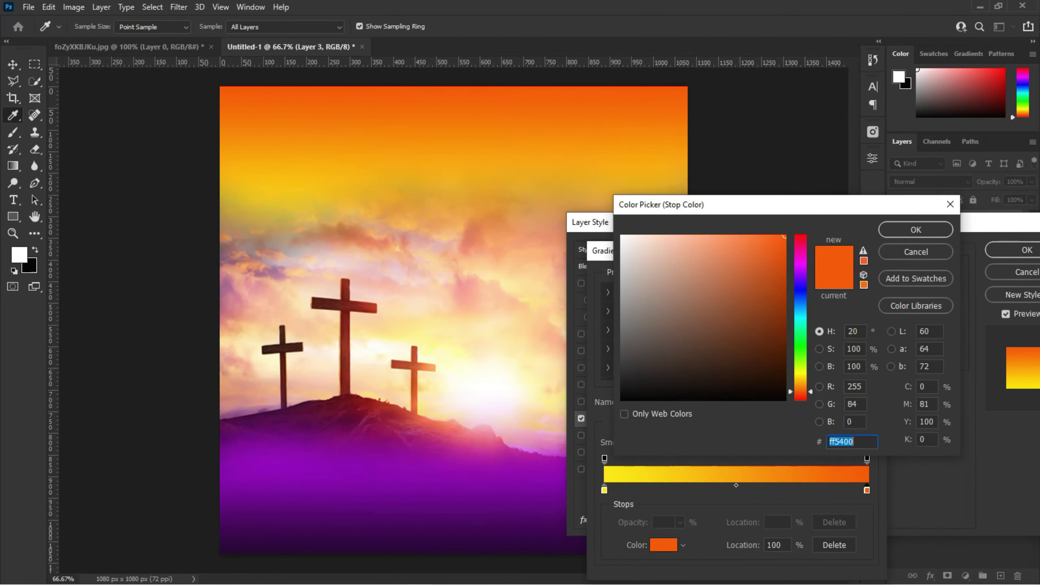
pyautogui.click(766, 246)
pyautogui.click(918, 227)
pyautogui.click(853, 279)
pyautogui.moveTo(696, 222); pyautogui.dragTo(545, 231)
pyautogui.press('Return')
pyautogui.press('b')
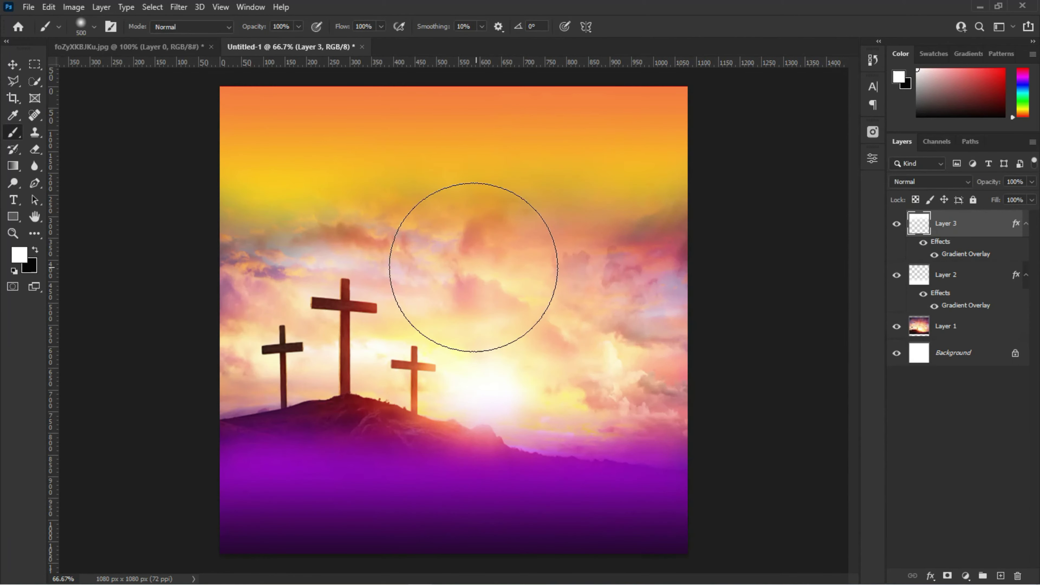
# Collapse the layer effects and add a new layer filled with white
pyautogui.click(1027, 223)
pyautogui.click(1027, 250)
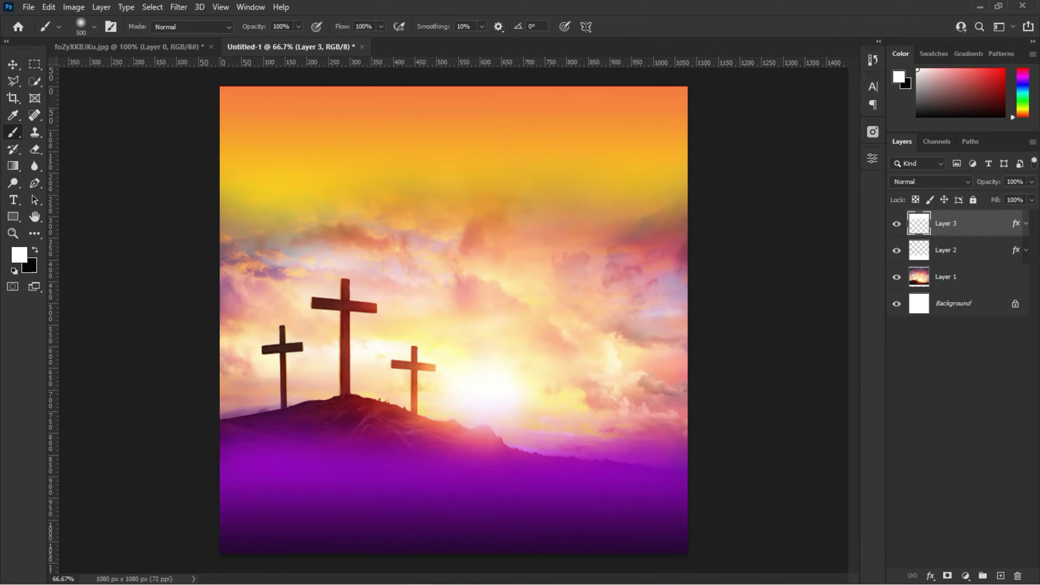
pyautogui.hotkey('ctrl', 'shift', 'alt', 'n')
pyautogui.hotkey('alt', 'BackSpace')
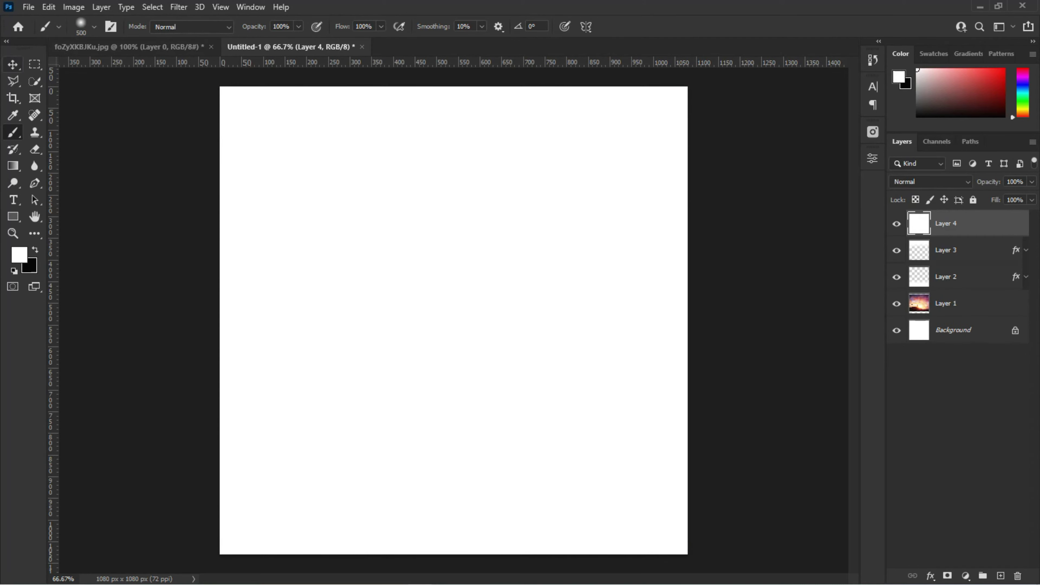
# Apply a Texturizer filter to the white layer with Scaling 64 and Relief 2
pyautogui.press('v')
pyautogui.click(179, 7)
pyautogui.click(197, 77)
pyautogui.write('60')
pyautogui.press('Tab')
pyautogui.write('7')
pyautogui.hotkey('shift', 'Tab')
pyautogui.write('64')
pyautogui.press('Tab')
pyautogui.write('2')
pyautogui.press('Return')
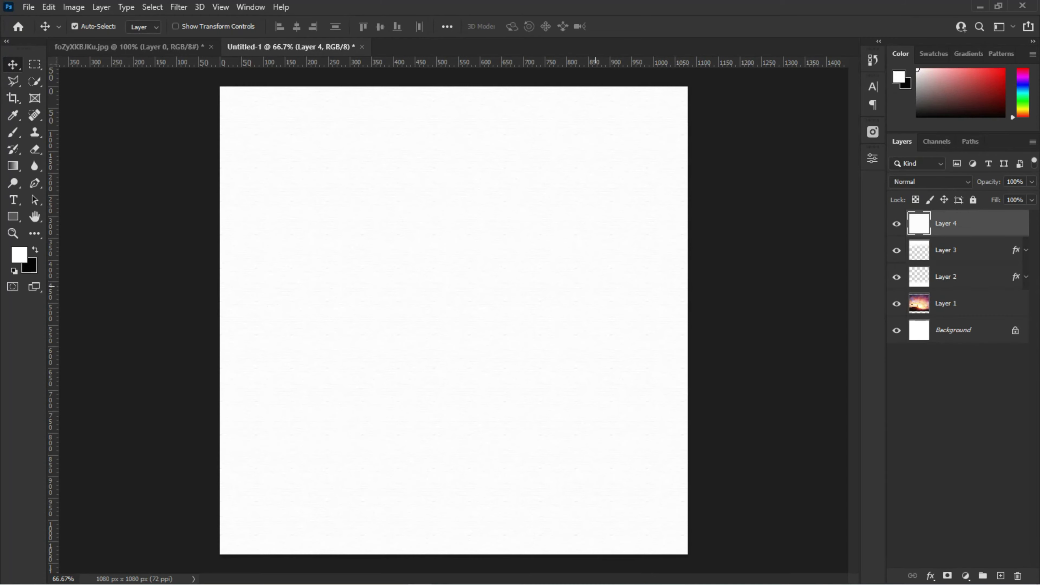
# Blend the textured layer with Multiply, blur it slightly, and stamp a merged copy on top
pyautogui.click(930, 182)
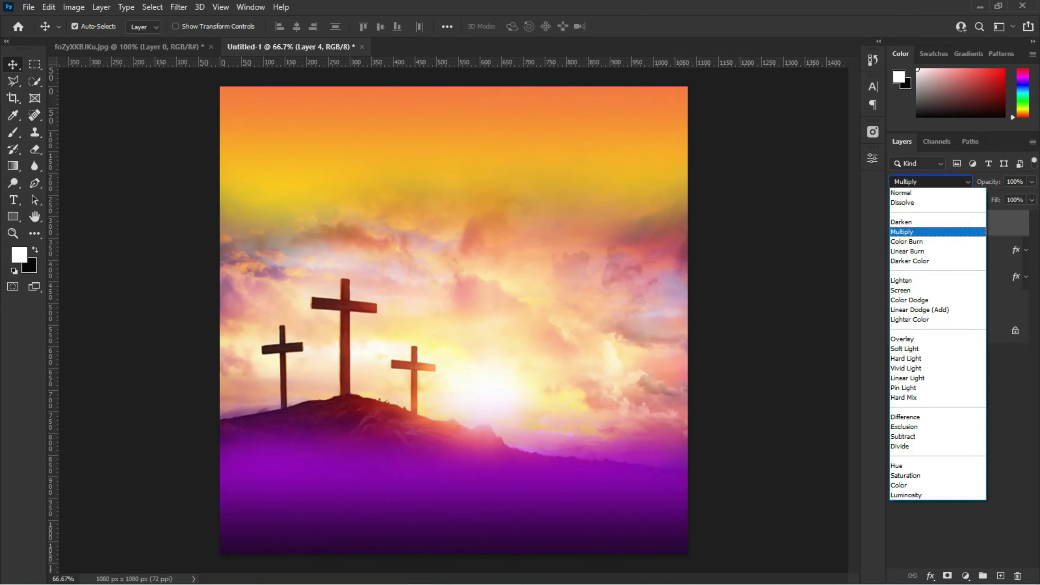
pyautogui.press('Return')
pyautogui.click(178, 7)
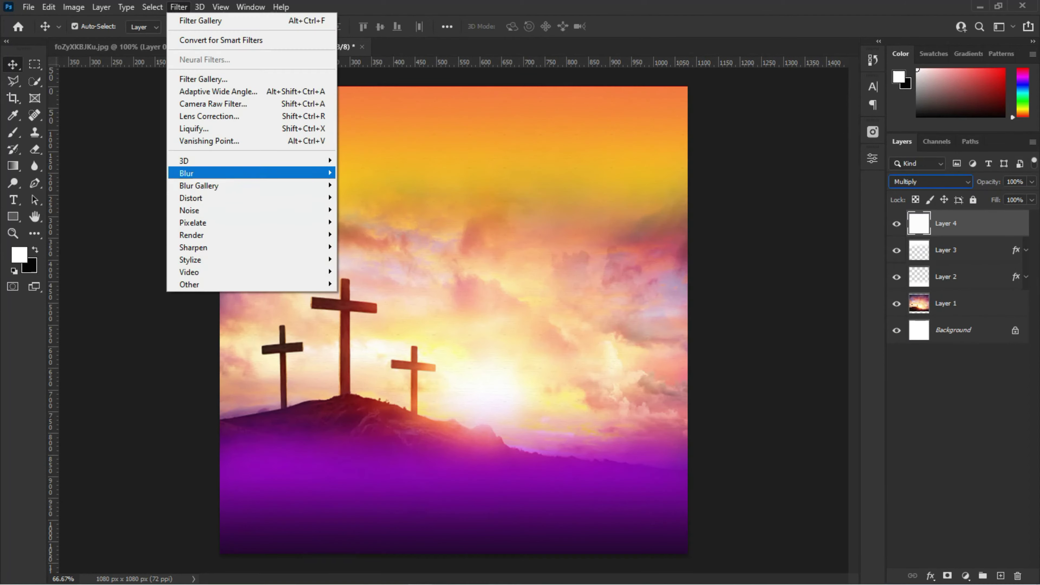
pyautogui.click(372, 222)
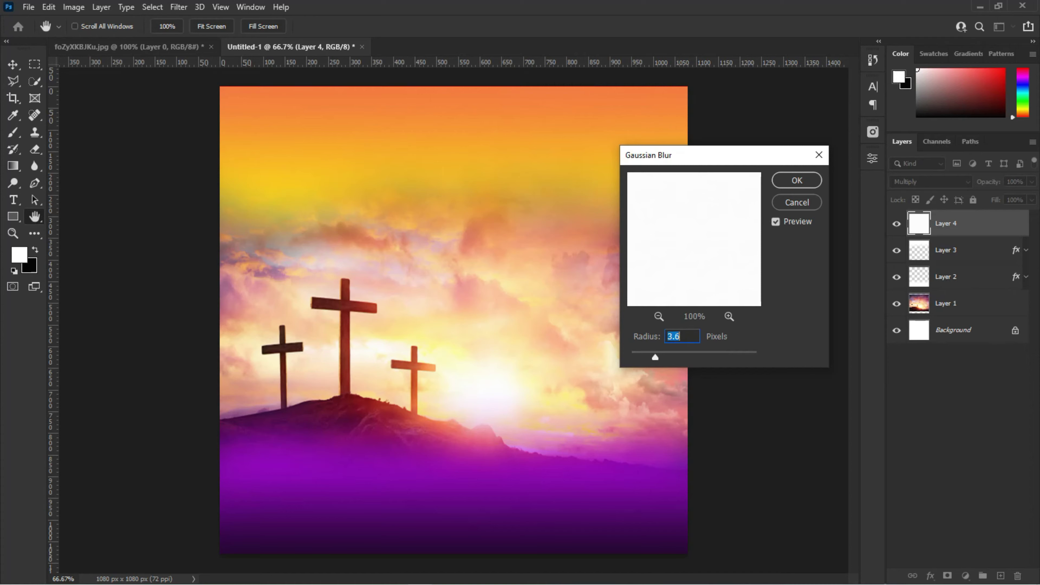
pyautogui.press('Return')
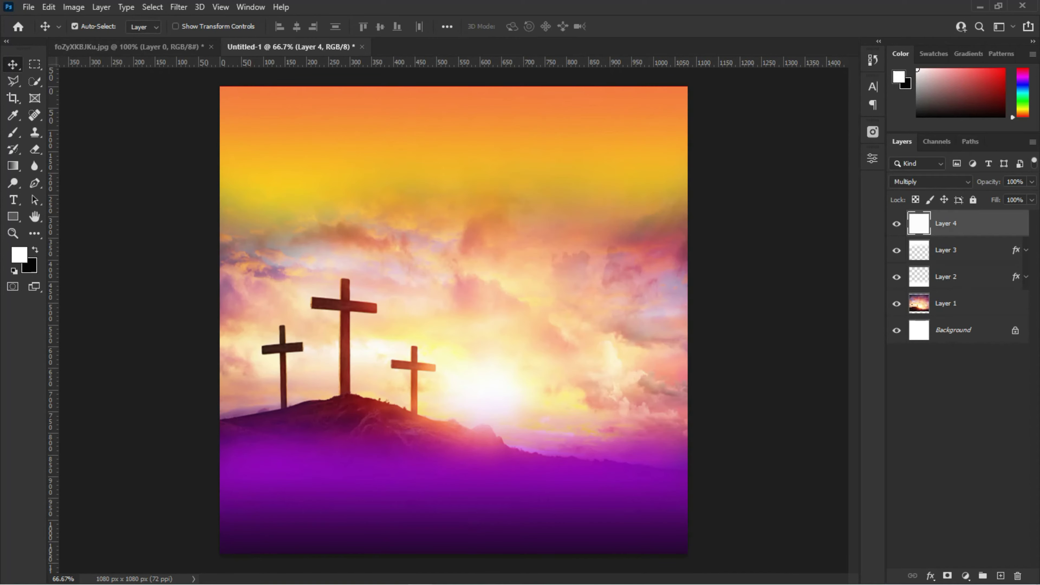
pyautogui.hotkey('ctrl', 'shift', 'alt', 'e')
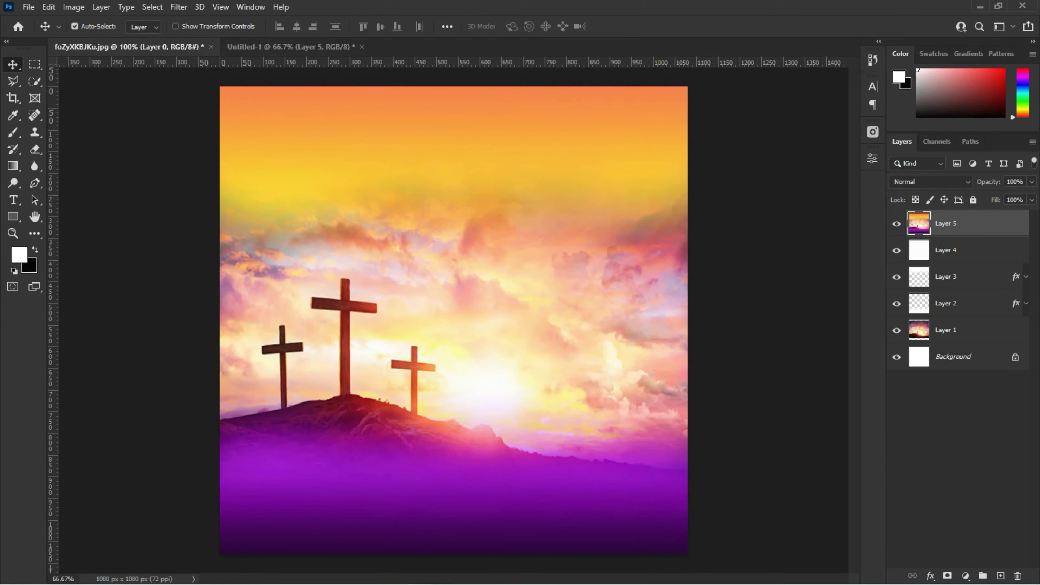
# Place the City of Refuge logo as a smart object and shrink it to a small badge near the top
pyautogui.moveTo(297, 163); pyautogui.dragTo(443, 236)
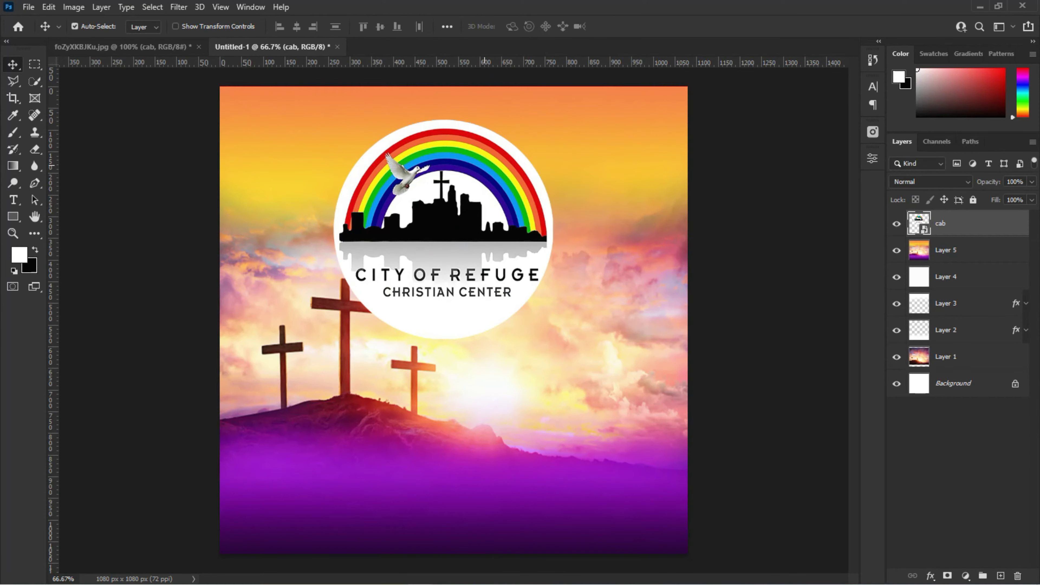
pyautogui.rightClick(939, 361)
pyautogui.click(837, 144)
pyautogui.hotkey('ctrl', 't')
pyautogui.moveTo(553, 339); pyautogui.dragTo(647, 433)
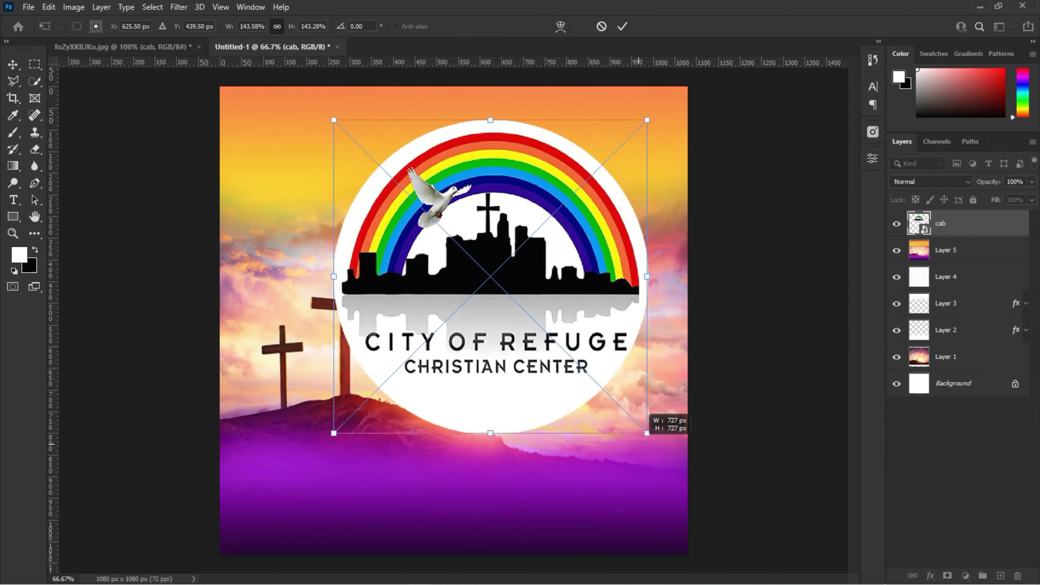
pyautogui.moveTo(647, 432)
pyautogui.mouseDown()
pyautogui.moveTo(377, 163)
pyautogui.moveTo(374, 128)
pyautogui.mouseUp()
pyautogui.press('Return')
# Drag out guides along the left, right, top and bottom margins
pyautogui.moveTo(53, 262); pyautogui.dragTo(239, 263)
pyautogui.moveTo(53, 291); pyautogui.dragTo(667, 291)
pyautogui.moveTo(340, 63); pyautogui.dragTo(337, 540)
pyautogui.click(946, 250)
# Group the background layers as Backgrounds and rename the logo layer LOGO
pyautogui.keyDown('shift'); pyautogui.click(946, 356); pyautogui.keyUp('shift')
pyautogui.hotkey('ctrl', 'g')
pyautogui.doubleClick(946, 244)
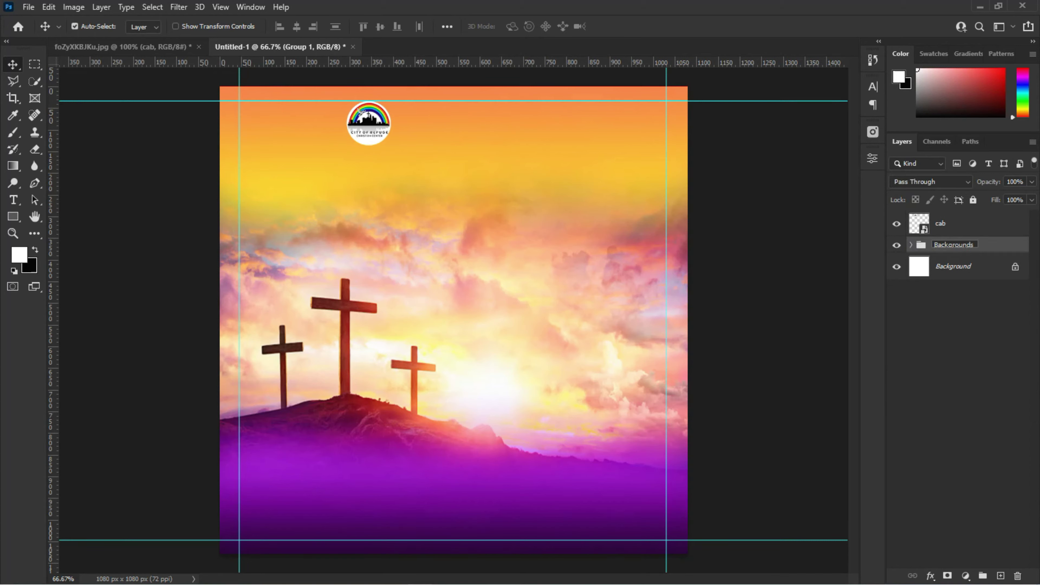
pyautogui.press('Return')
pyautogui.hotkey('alt', ']')
pyautogui.press('Return')
# Position the copied venue and time details block and make the venue text white
pyautogui.click(118, 47)
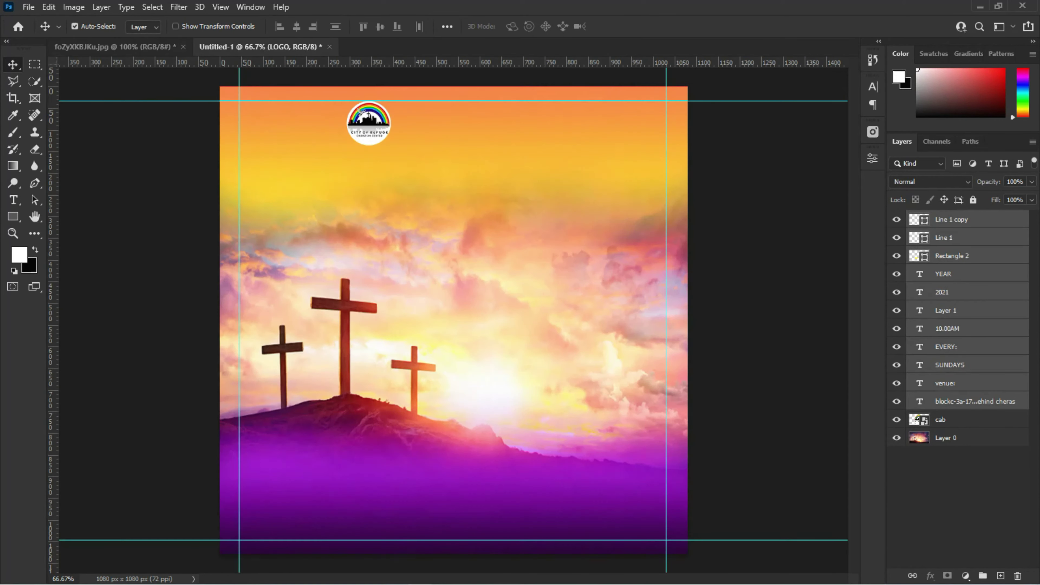
pyautogui.hotkey('ctrl', 'Tab')
pyautogui.moveTo(520, 487); pyautogui.dragTo(550, 498)
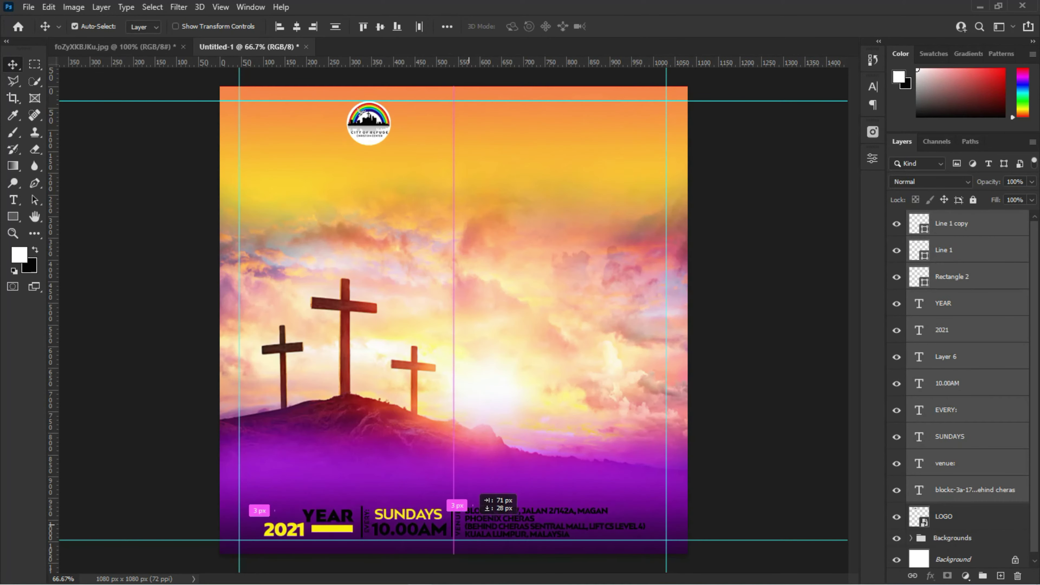
pyautogui.click(974, 490)
pyautogui.click(873, 86)
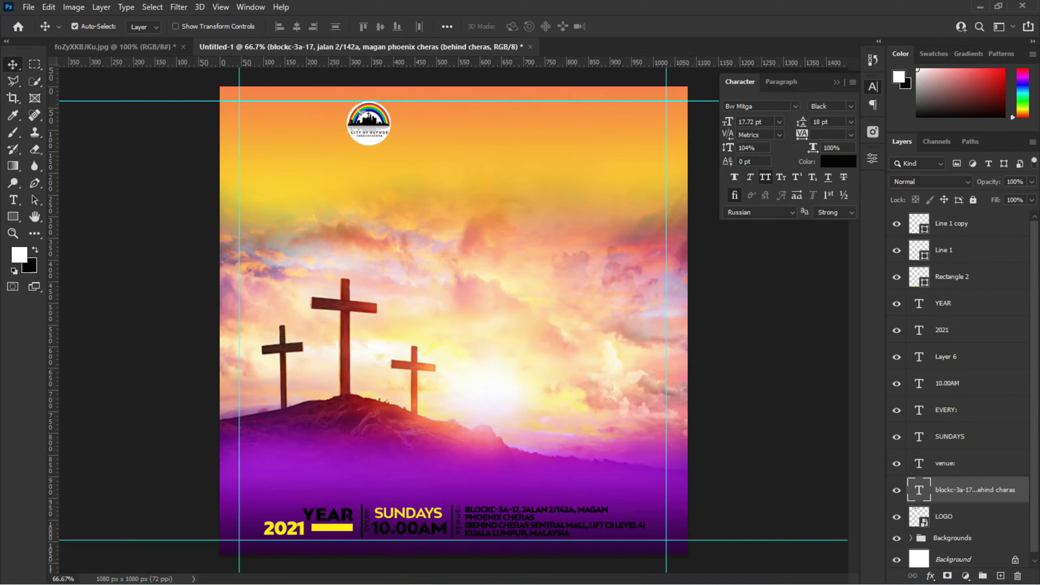
pyautogui.click(838, 161)
# Colour the VENUE and EVERY labels orange
pyautogui.click(917, 228)
pyautogui.click(946, 463)
pyautogui.click(838, 161)
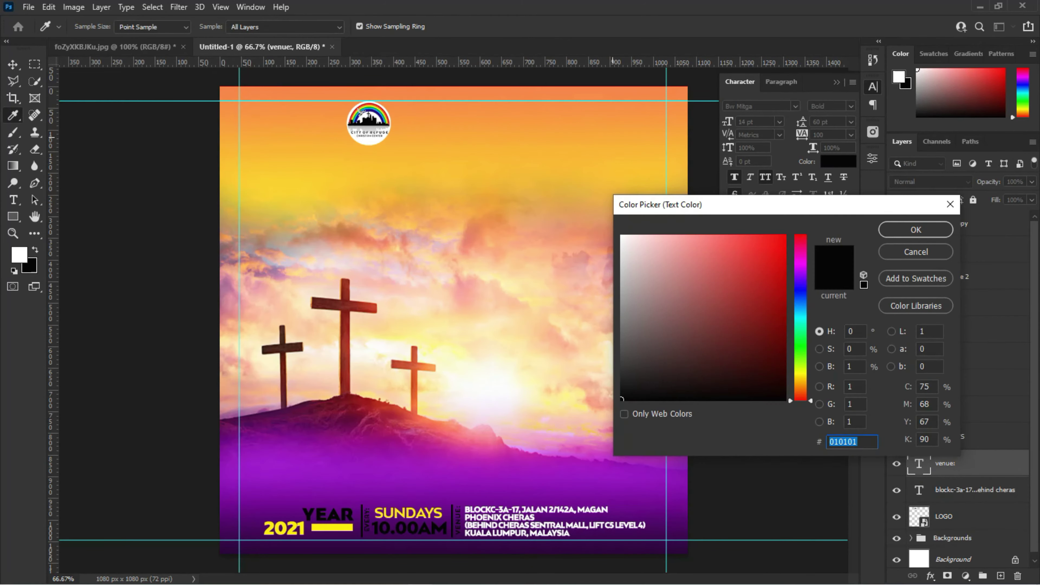
pyautogui.click(262, 106)
pyautogui.click(916, 230)
pyautogui.click(946, 409)
pyautogui.click(838, 161)
pyautogui.click(263, 106)
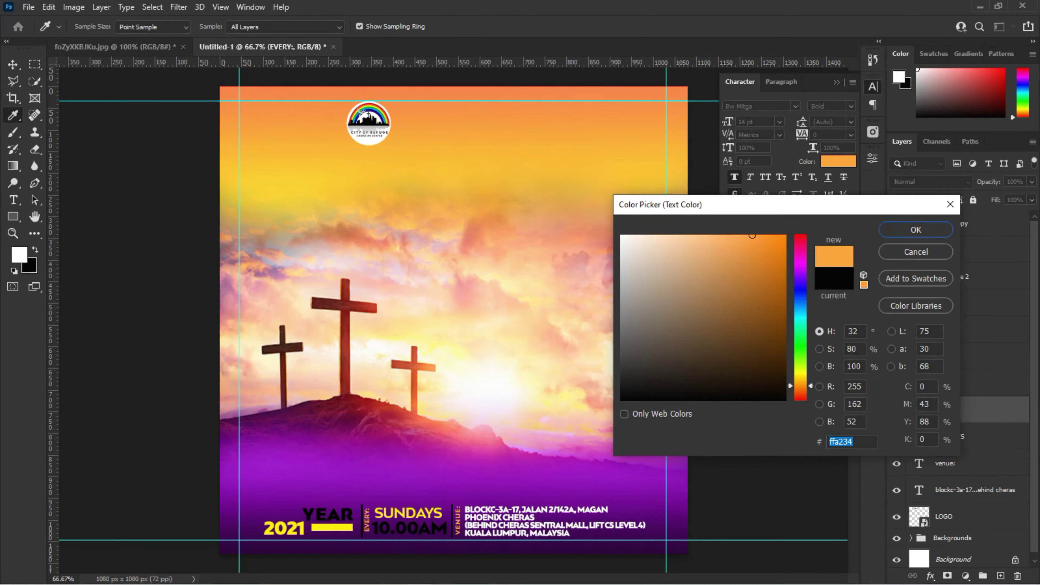
pyautogui.click(916, 230)
# Make the YEAR text white (#ffffff)
pyautogui.click(943, 303)
pyautogui.click(838, 161)
pyautogui.write('ffffff')
pyautogui.click(917, 230)
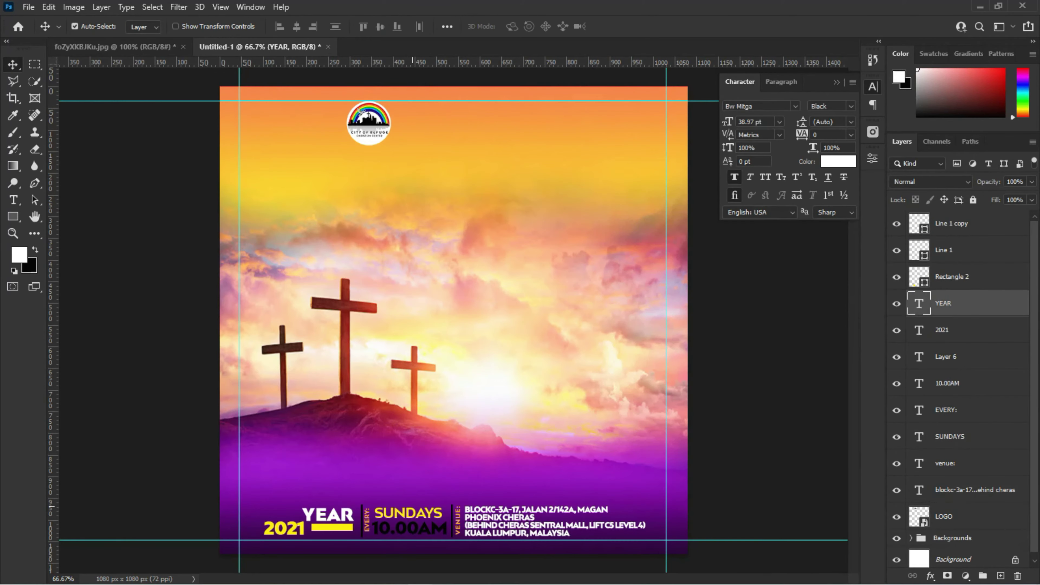
# Change SUNDAYS to FRIDAY and hide the EVERY: label
pyautogui.doubleClick(919, 436)
pyautogui.write('S')
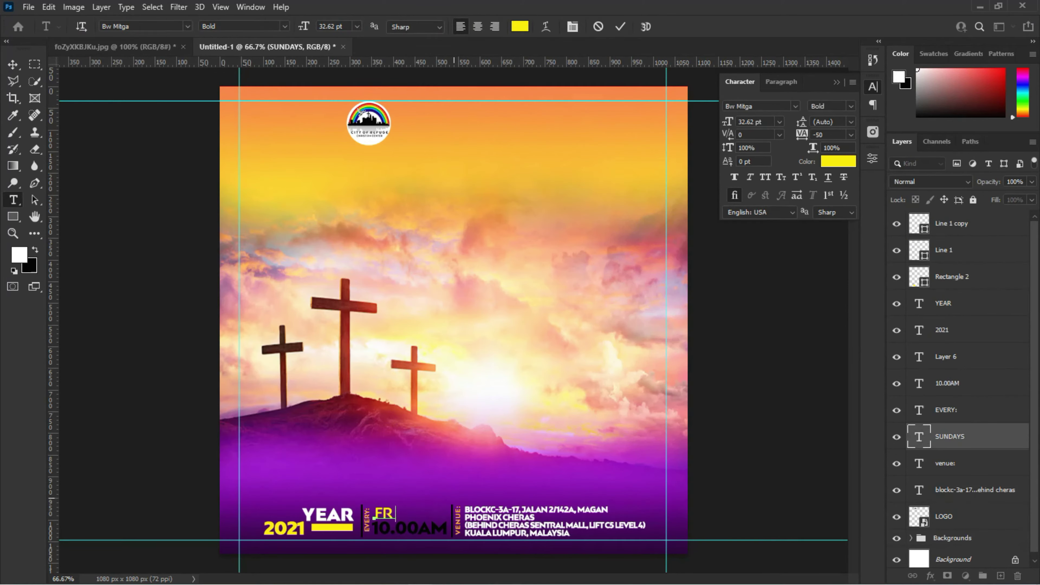
pyautogui.click(621, 27)
pyautogui.press('v')
pyautogui.click(946, 410)
# Make 10.00AM white (#ffffff) and nudge FRIDAY and 10.00AM slightly left
pyautogui.click(896, 410)
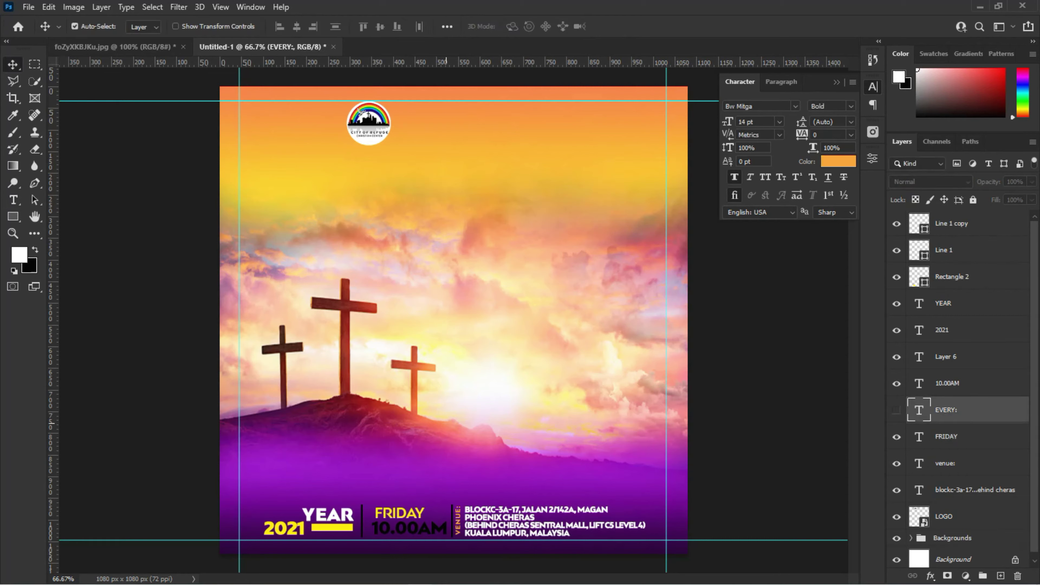
pyautogui.click(947, 383)
pyautogui.click(838, 161)
pyautogui.write('ffffff')
pyautogui.click(917, 229)
pyautogui.click(943, 463)
pyautogui.click(838, 161)
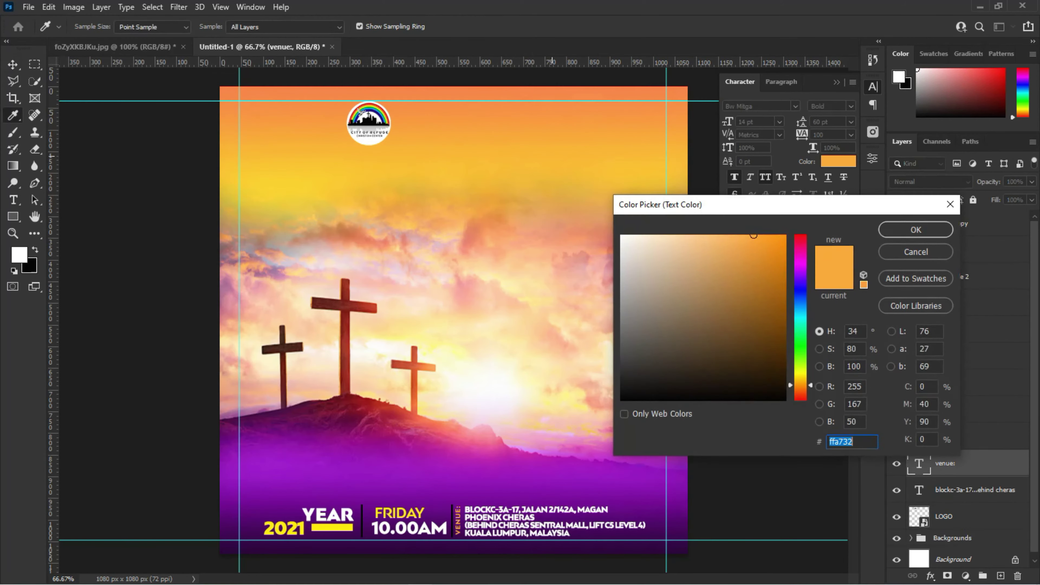
pyautogui.press('Return')
pyautogui.moveTo(409, 528); pyautogui.dragTo(396, 513)
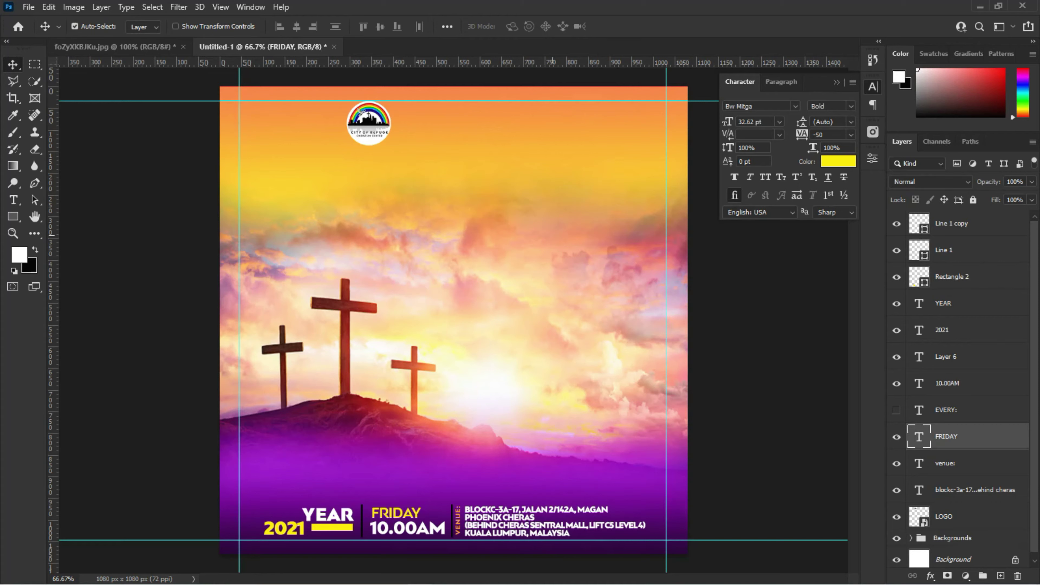
# Add a placeholder text layer near the top and move it to the top of the layer stack
pyautogui.press('t')
pyautogui.click(392, 216)
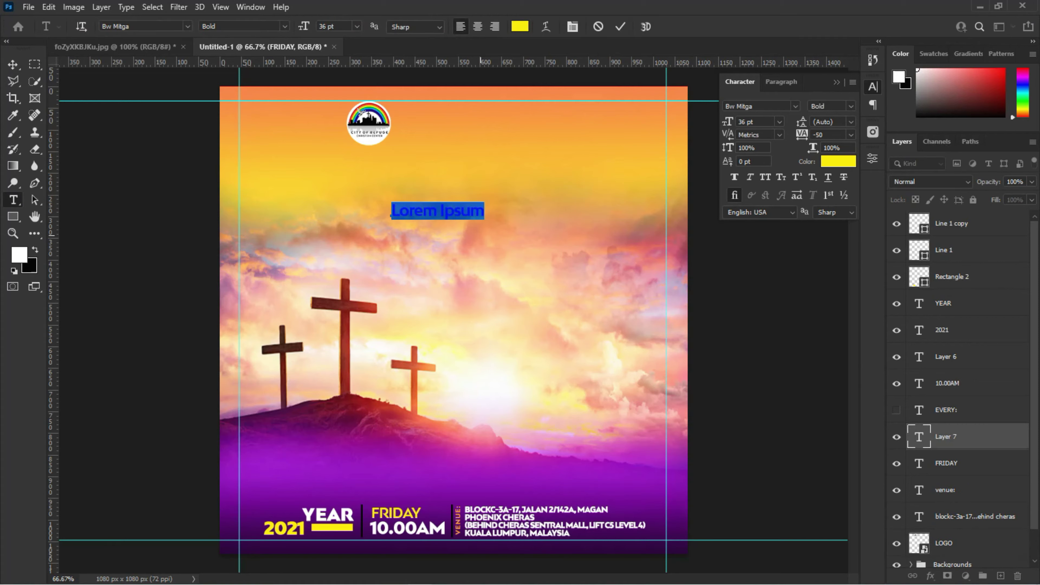
pyautogui.click(620, 27)
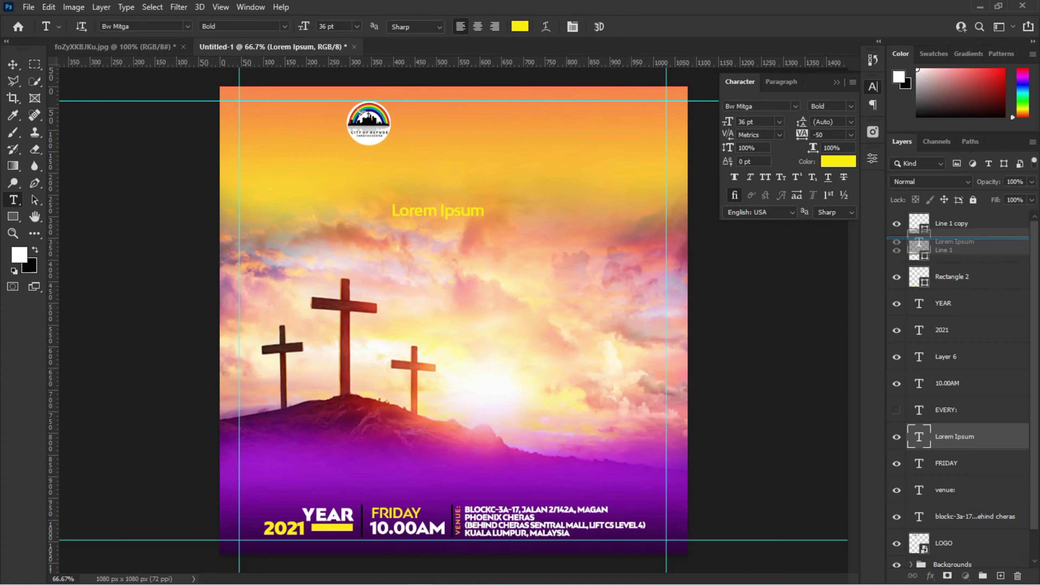
pyautogui.moveTo(954, 436); pyautogui.dragTo(954, 223)
# Group the bottom detail layers down to LOGO into a group named Adress
pyautogui.click(955, 250)
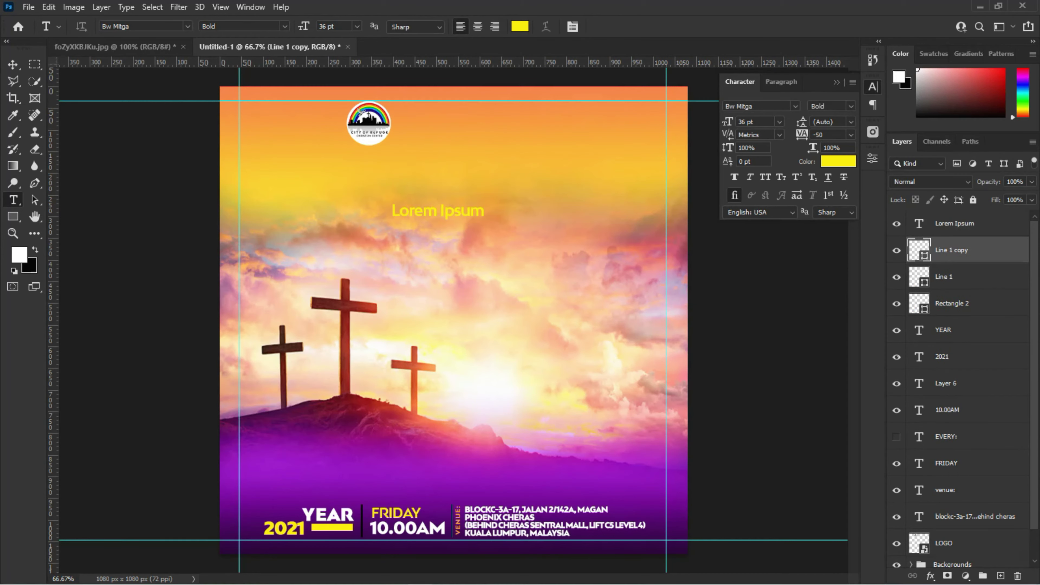
pyautogui.scroll(-1, 963, 389)
pyautogui.keyDown('shift'); pyautogui.click(944, 512); pyautogui.keyUp('shift')
pyautogui.hotkey('ctrl', 'g')
pyautogui.write('Adress')
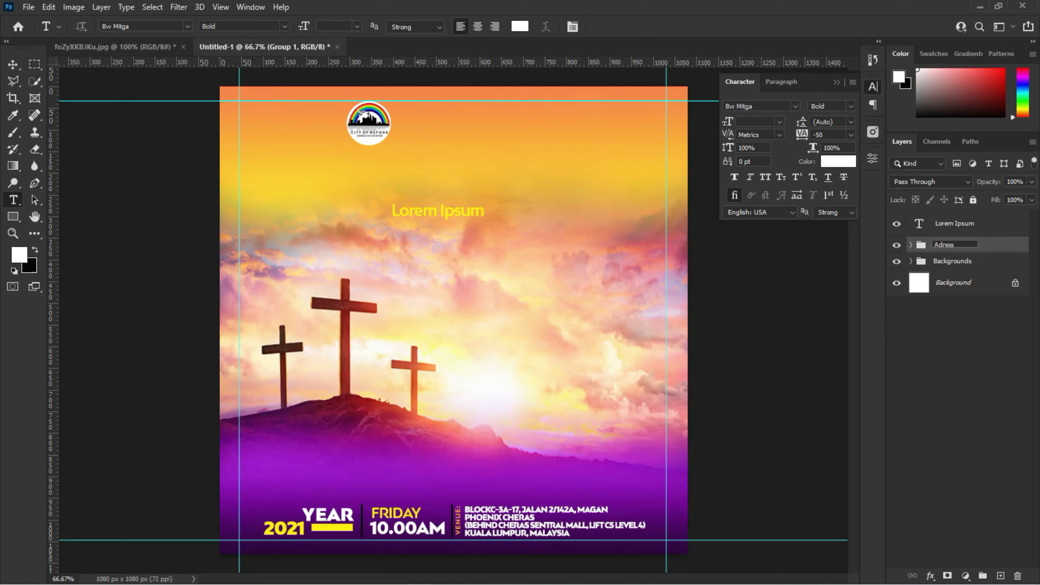
pyautogui.press('Return')
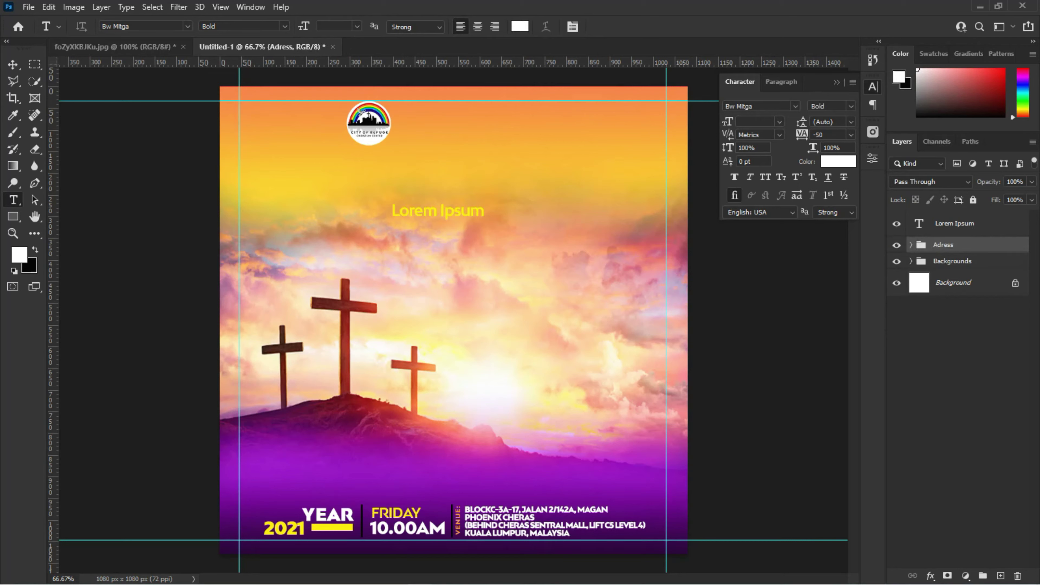
# Change the heading to GOOD FRIDAY, enlarge it about 231% and shift it up-left
pyautogui.click(393, 211)
pyautogui.write('GOOD FRIDAY')
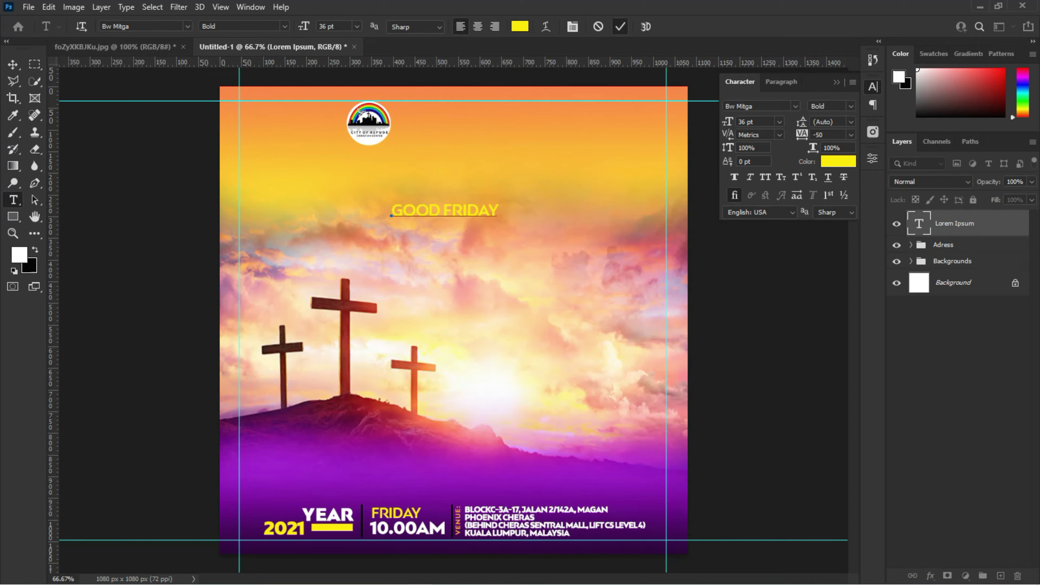
pyautogui.hotkey('ctrl', 'Return')
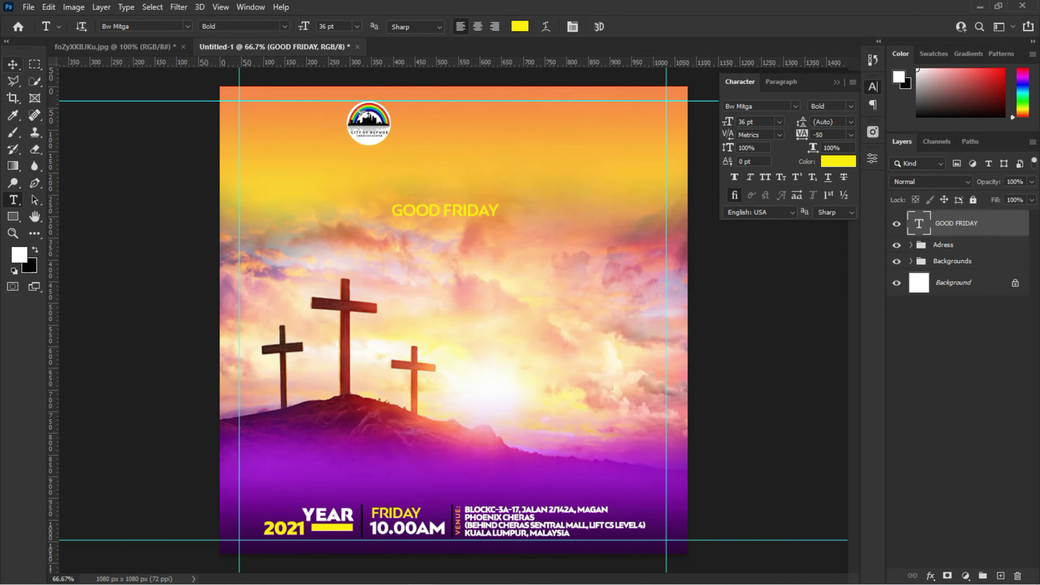
pyautogui.click(920, 230)
pyautogui.hotkey('ctrl', 't')
pyautogui.moveTo(497, 218); pyautogui.dragTo(640, 244)
pyautogui.moveTo(580, 215); pyautogui.dragTo(508, 192)
pyautogui.press('Return')
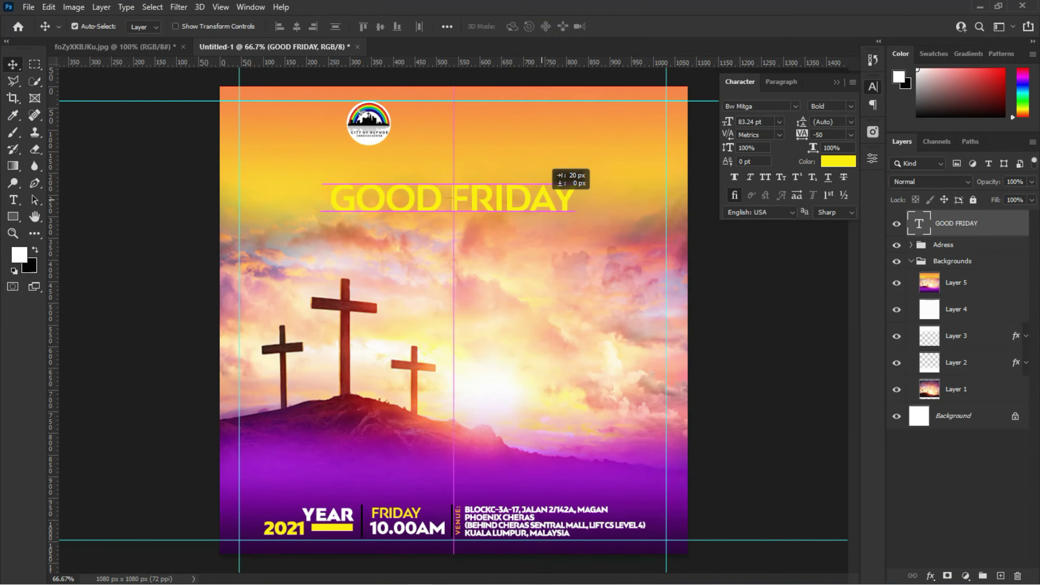
# Colour GOOD FRIDAY white (ffffff) and place a new text line below it
pyautogui.click(839, 162)
pyautogui.write('ffffff')
pyautogui.click(916, 230)
pyautogui.press('t')
pyautogui.click(395, 284)
# Type NIGHT OF PRAYER, enlarge it and centre it just under GOOD FRIDAY
pyautogui.write('NIGHT OF PRAYER')
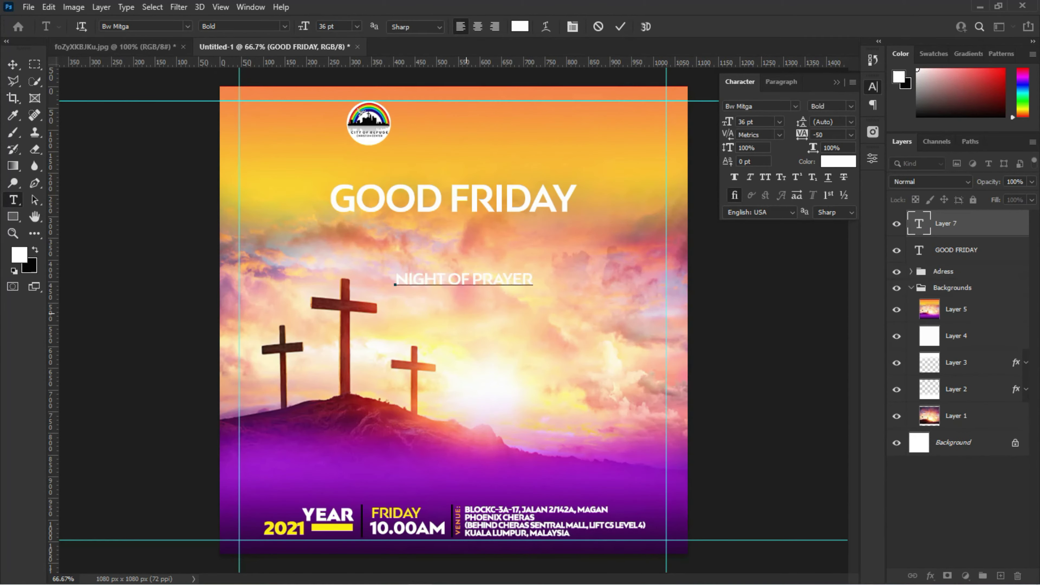
pyautogui.hotkey('ctrl', 'Return')
pyautogui.press('v')
pyautogui.moveTo(462, 278); pyautogui.dragTo(463, 229)
pyautogui.hotkey('ctrl', 't')
pyautogui.moveTo(525, 237); pyautogui.dragTo(599, 246)
pyautogui.moveTo(492, 232); pyautogui.dragTo(440, 229)
pyautogui.press('Return')
pyautogui.moveTo(531, 227); pyautogui.dragTo(530, 225)
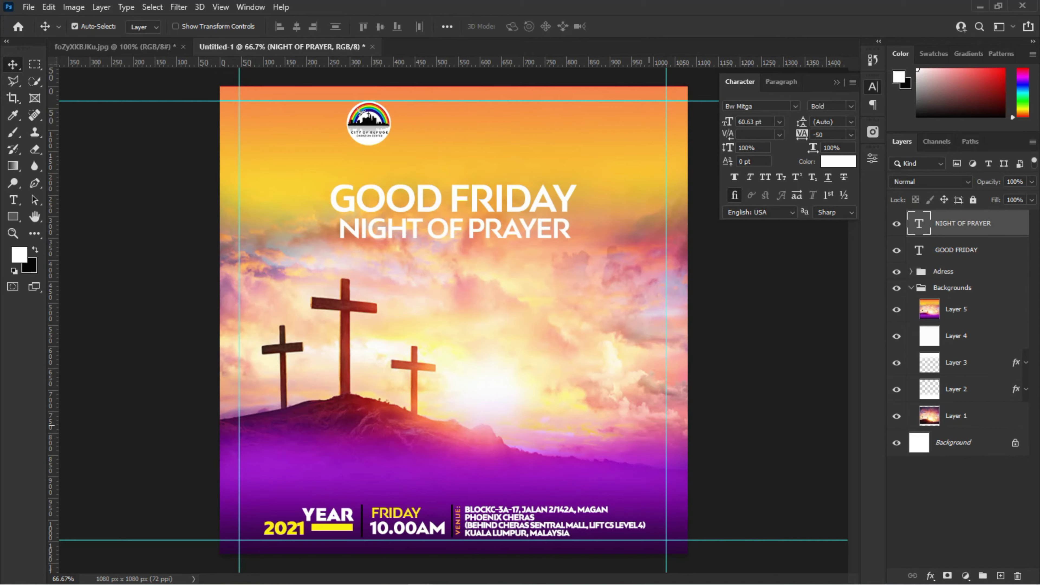
# Add a Gethsemane text line over the crosses
pyautogui.press('t')
pyautogui.click(395, 341)
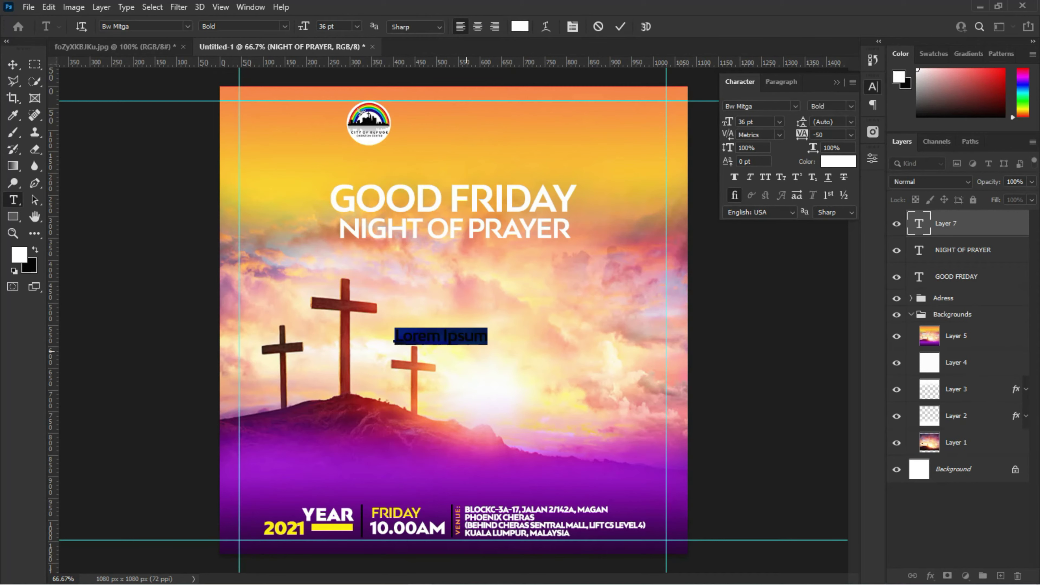
pyautogui.write('Gethsemane')
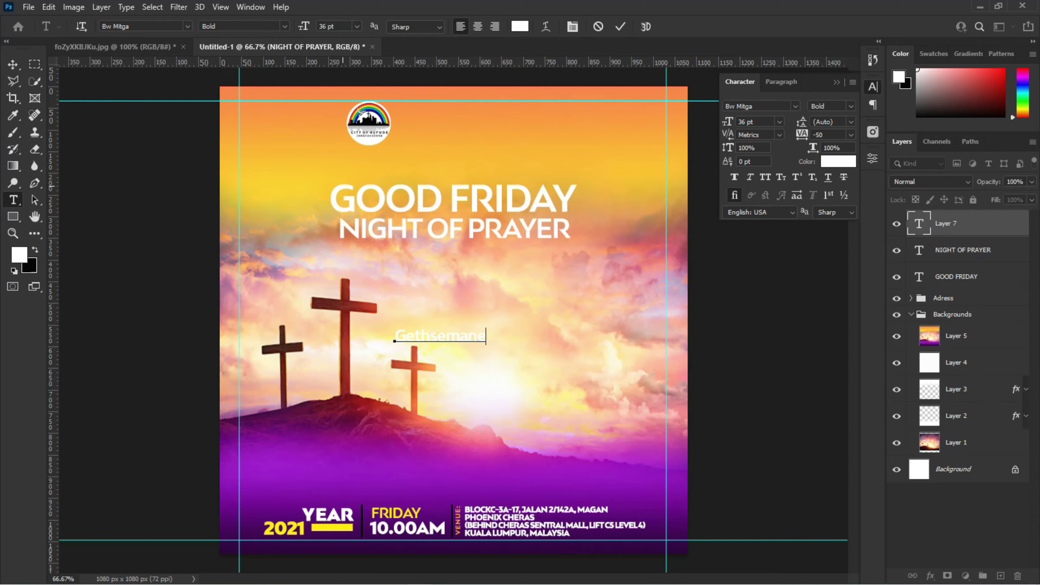
pyautogui.hotkey('ctrl', 'Return')
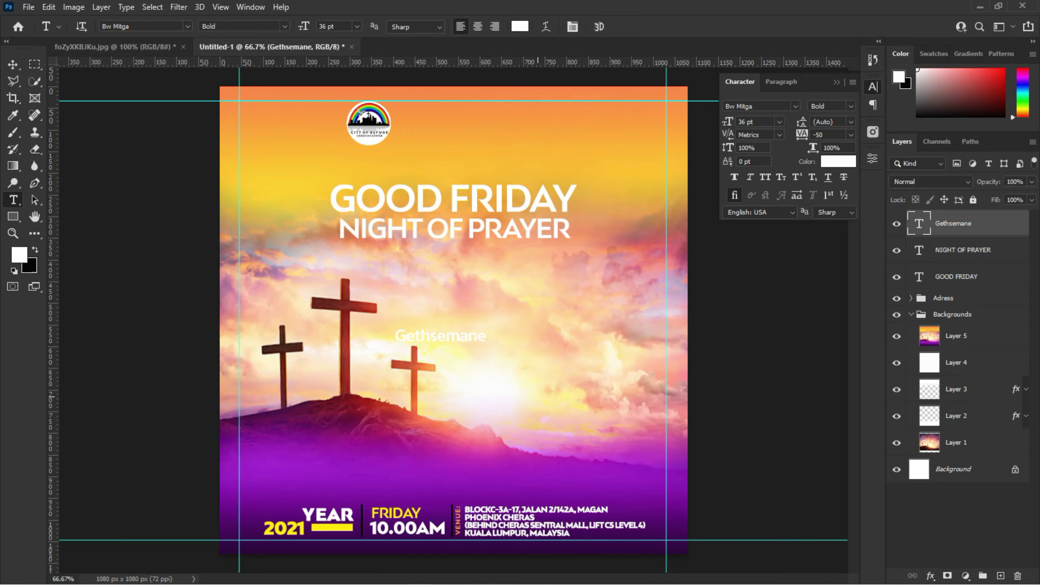
pyautogui.press('v')
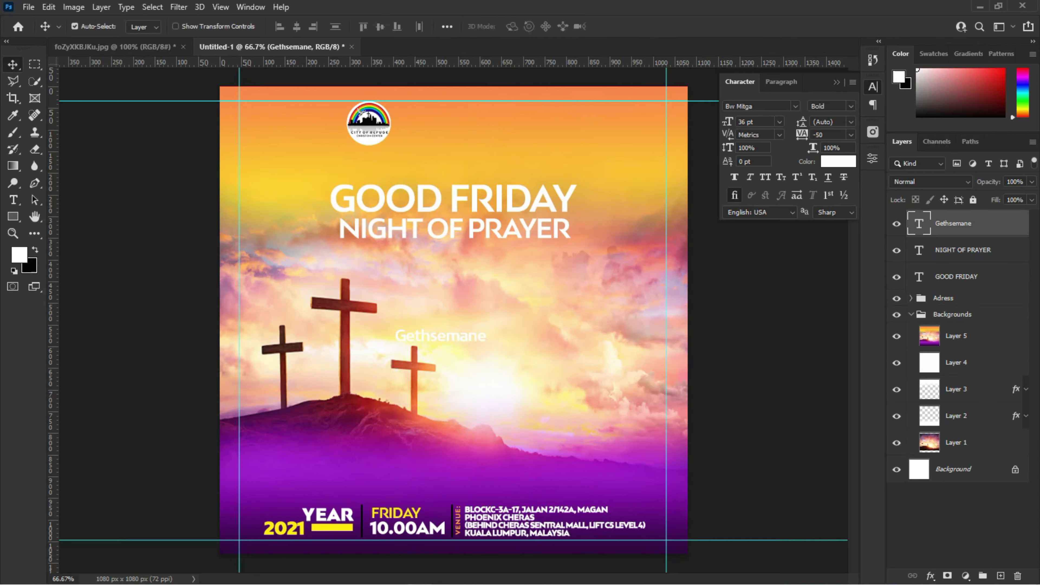
# Set Gethsemane to Black weight, enlarge it about 289% and move it over the crosses
pyautogui.click(831, 106)
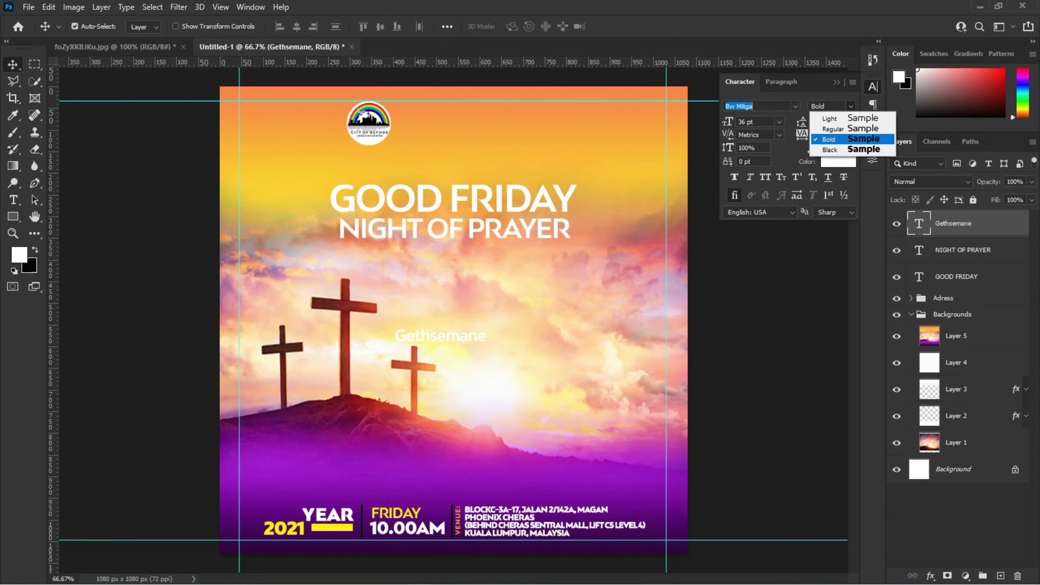
pyautogui.click(821, 149)
pyautogui.hotkey('ctrl', 't')
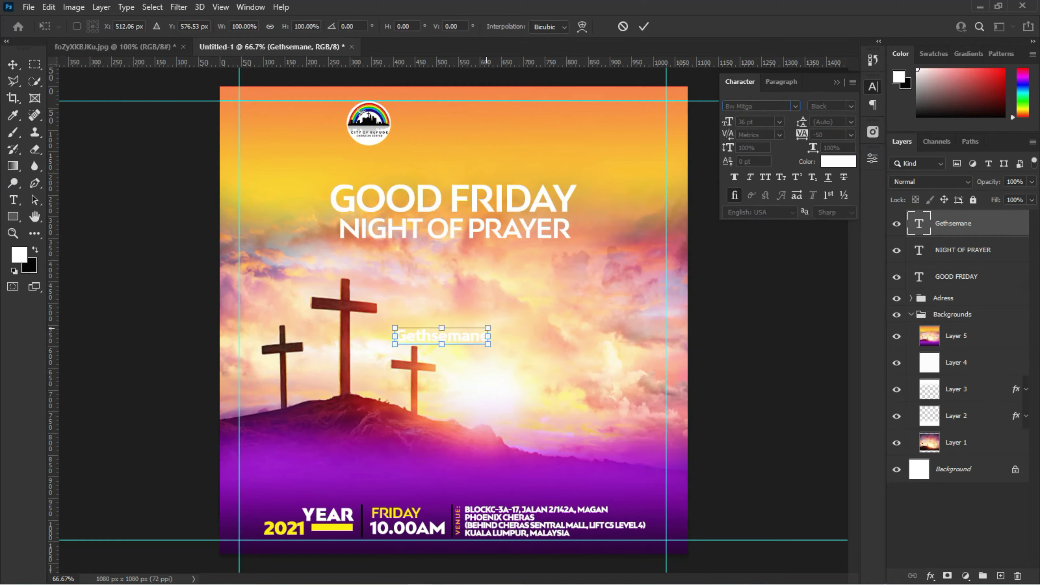
pyautogui.moveTo(488, 328); pyautogui.dragTo(666, 280)
pyautogui.moveTo(532, 320); pyautogui.dragTo(453, 334)
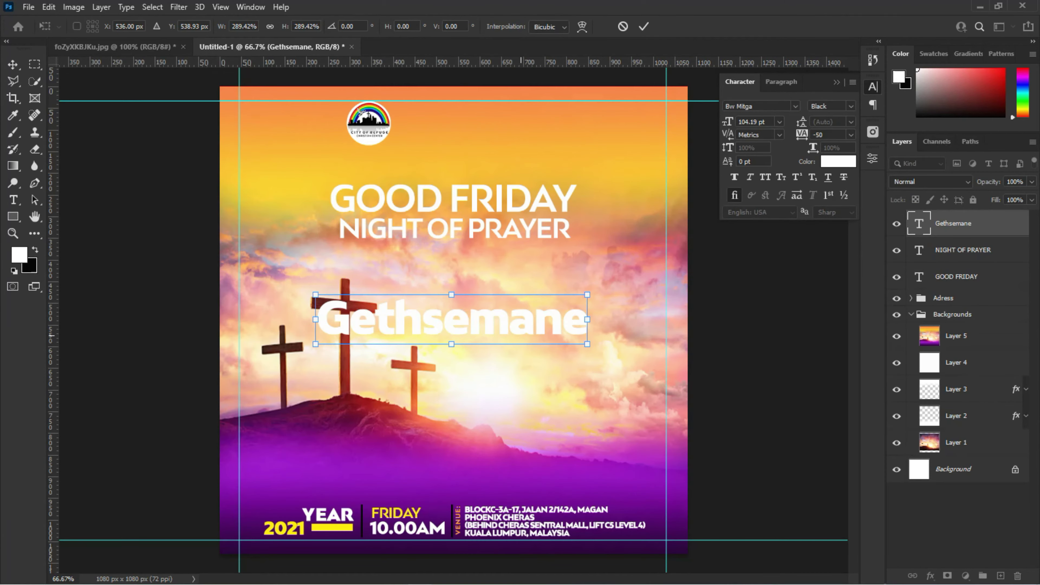
pyautogui.press('Return')
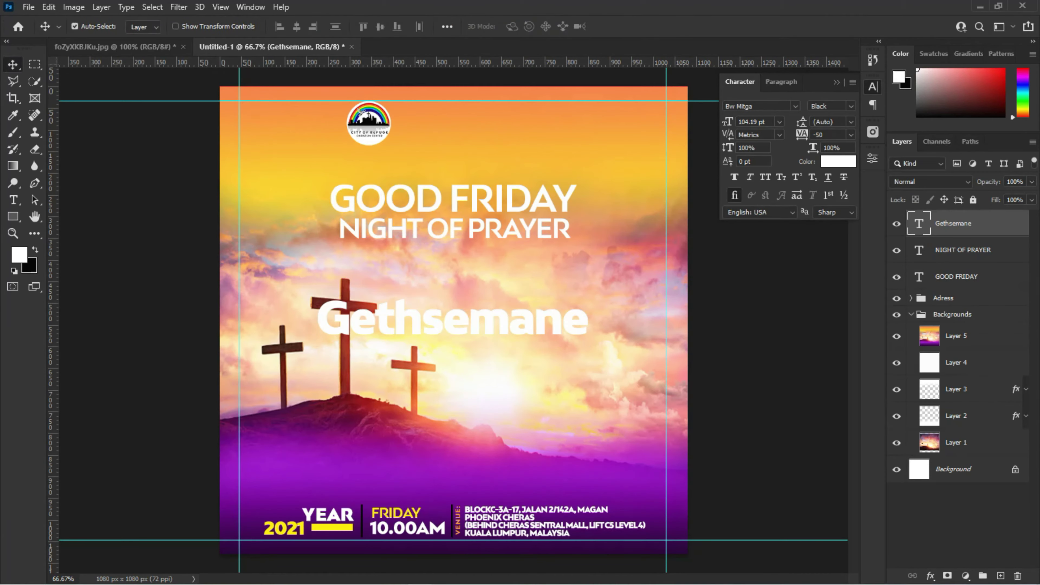
# Change Gethsemane's font to Impact and enlarge it a further ~134%
pyautogui.write('Impact')
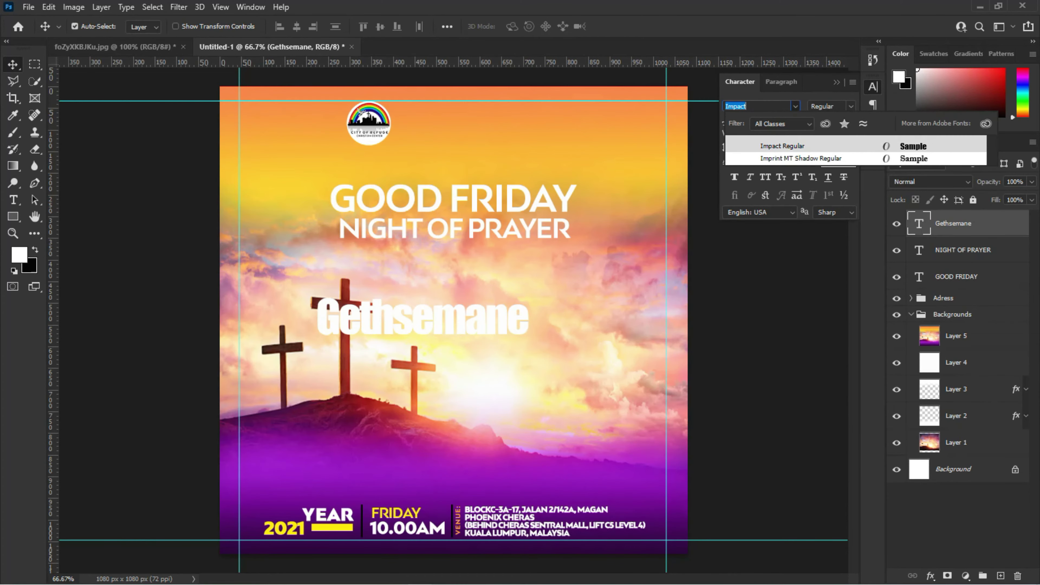
pyautogui.press('Return')
pyautogui.hotkey('ctrl', 't')
pyautogui.moveTo(550, 291); pyautogui.dragTo(622, 274)
pyautogui.moveTo(513, 288); pyautogui.dragTo(488, 317)
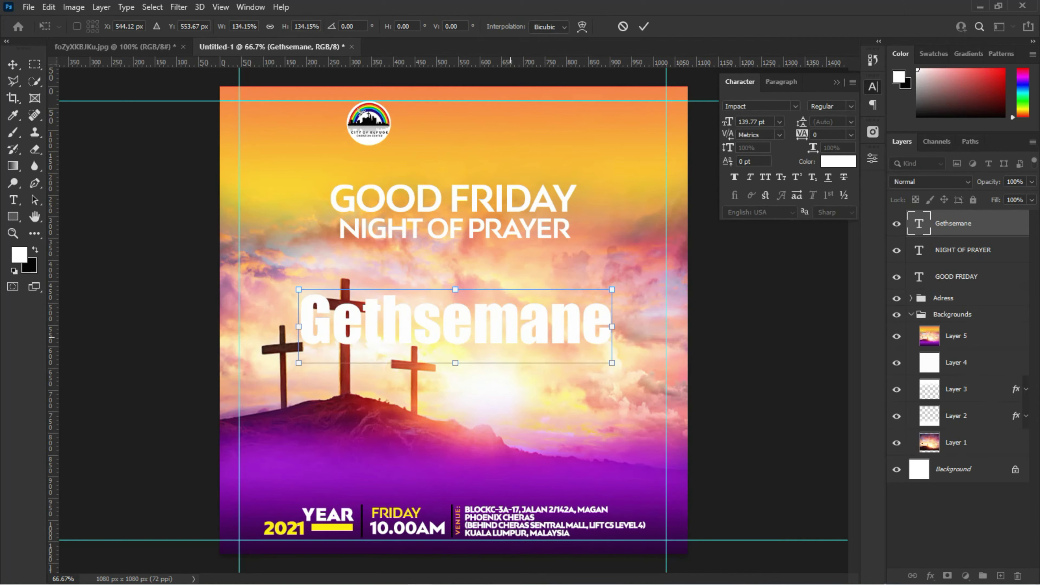
pyautogui.press('Left')
pyautogui.press('Left')
pyautogui.press('Left')
pyautogui.moveTo(602, 290); pyautogui.dragTo(627, 283)
pyautogui.press('Return')
# Nudge Gethsemane into place over the crosses and convert it to a smart object
pyautogui.moveTo(479, 321)
pyautogui.mouseDown()
pyautogui.moveTo(487, 342)
pyautogui.moveTo(488, 324)
pyautogui.mouseUp()
pyautogui.press('Left')
pyautogui.press('Left')
pyautogui.press('Left')
pyautogui.rightClick(1007, 223)
pyautogui.click(922, 157)
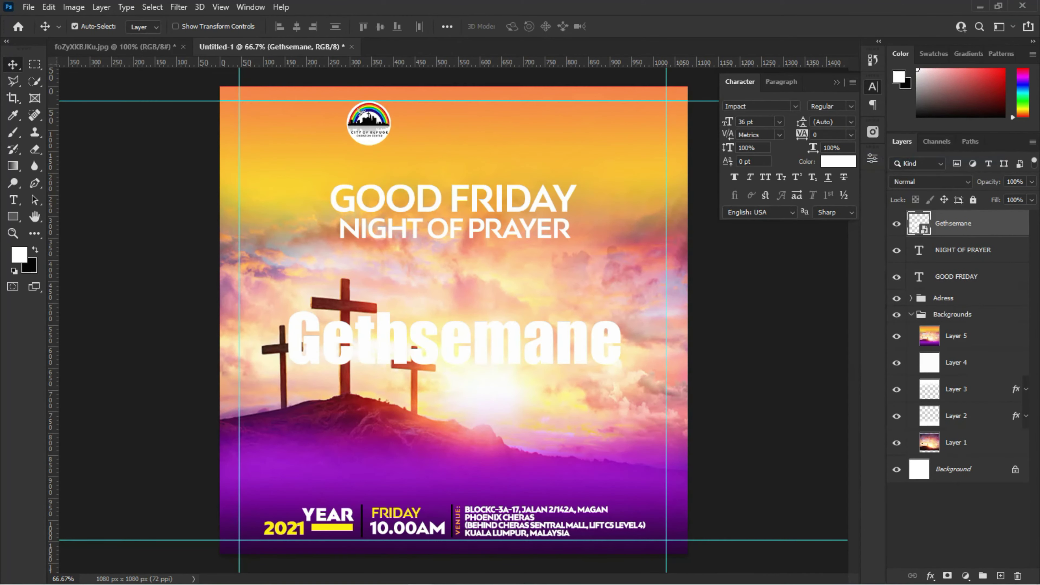
# Enable Bevel & Emboss and Inner Shadow in Gethsemane's layer style
pyautogui.doubleClick(991, 223)
pyautogui.click(659, 276)
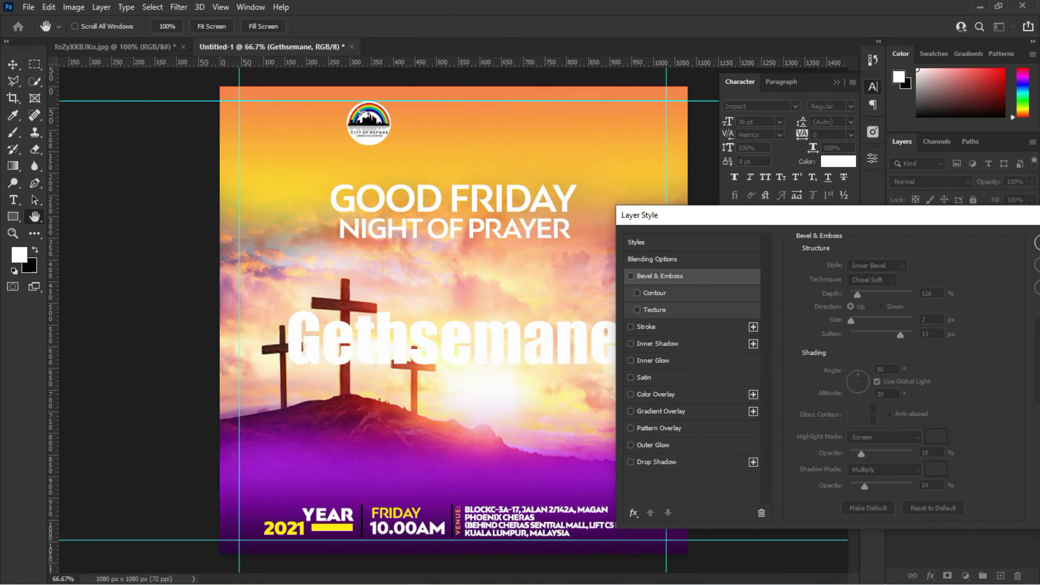
pyautogui.click(631, 411)
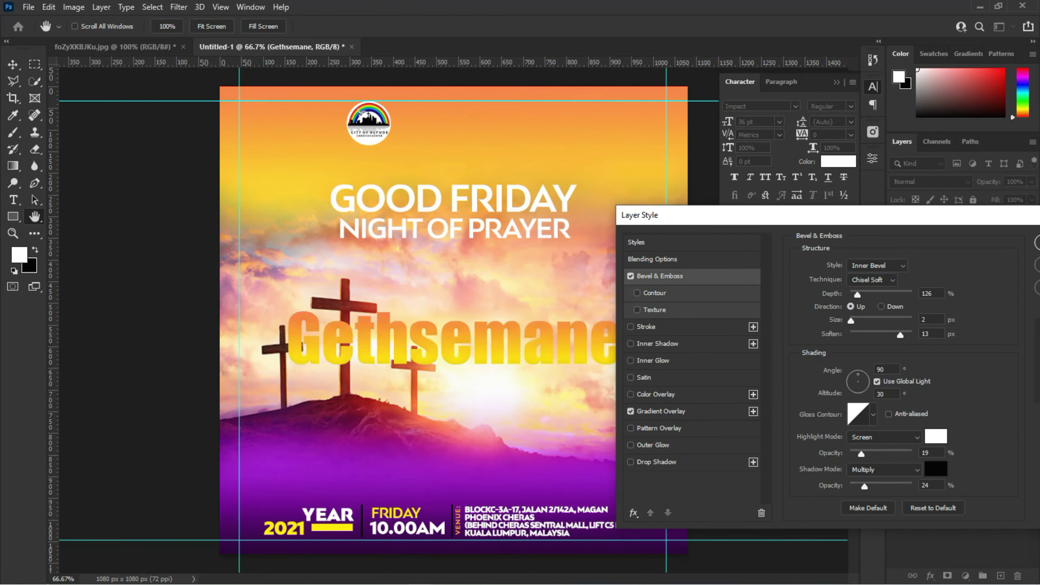
pyautogui.click(631, 411)
pyautogui.click(631, 344)
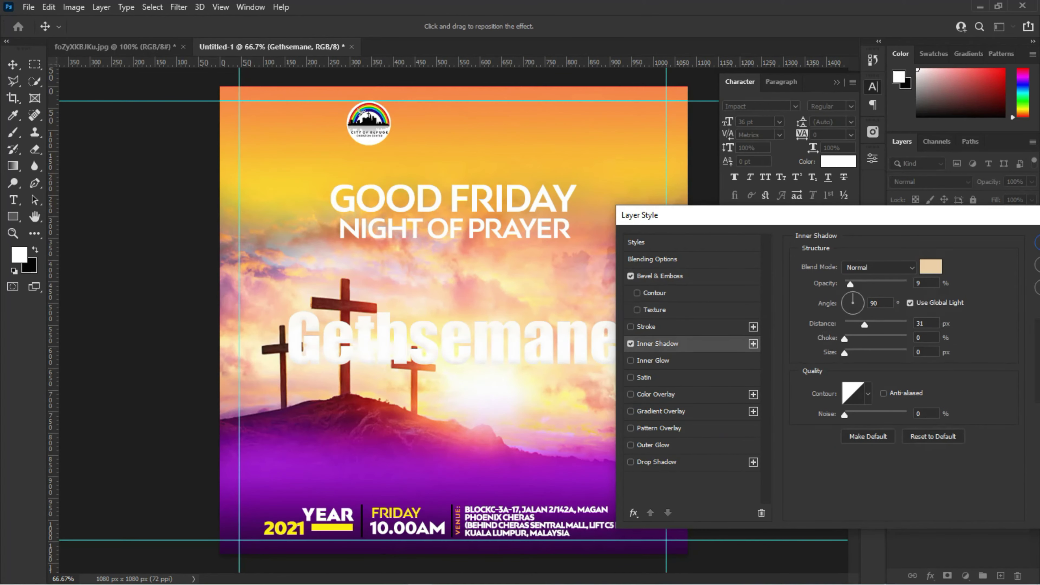
# Set the inner shadow to distance 15, Overlay blend in black, then duplicate the layer
pyautogui.write('15')
pyautogui.click(879, 268)
pyautogui.click(880, 417)
pyautogui.click(930, 266)
pyautogui.press('Return')
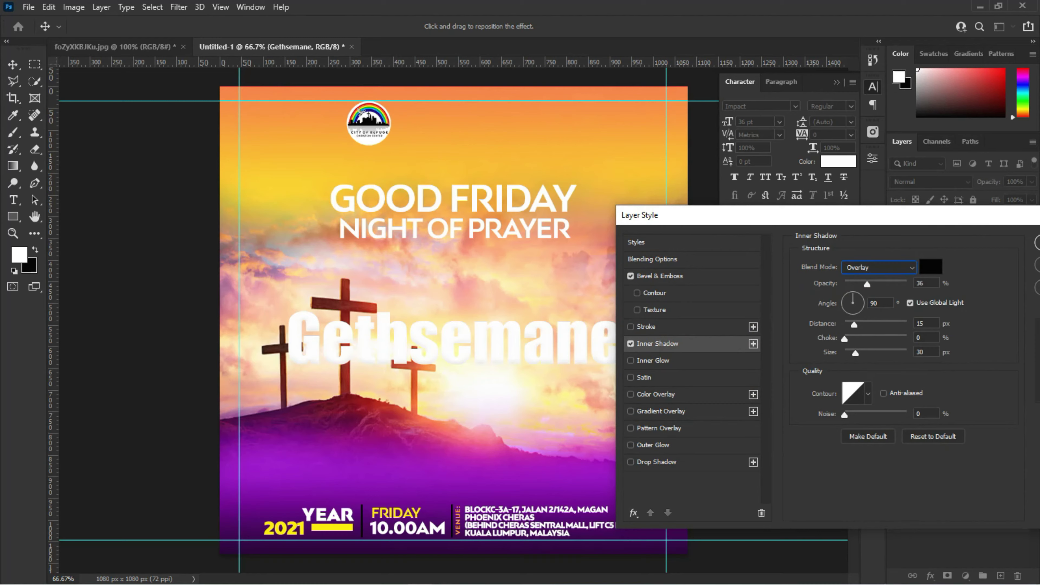
pyautogui.moveTo(830, 221)
pyautogui.mouseDown()
pyautogui.moveTo(782, 223)
pyautogui.moveTo(730, 207)
pyautogui.mouseUp()
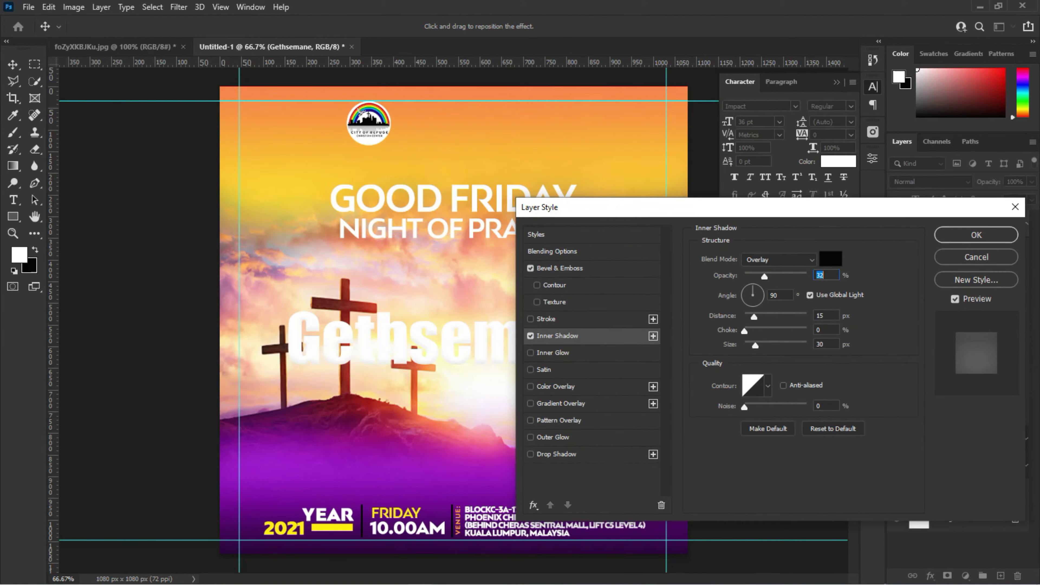
pyautogui.press('Return')
pyautogui.click(1027, 223)
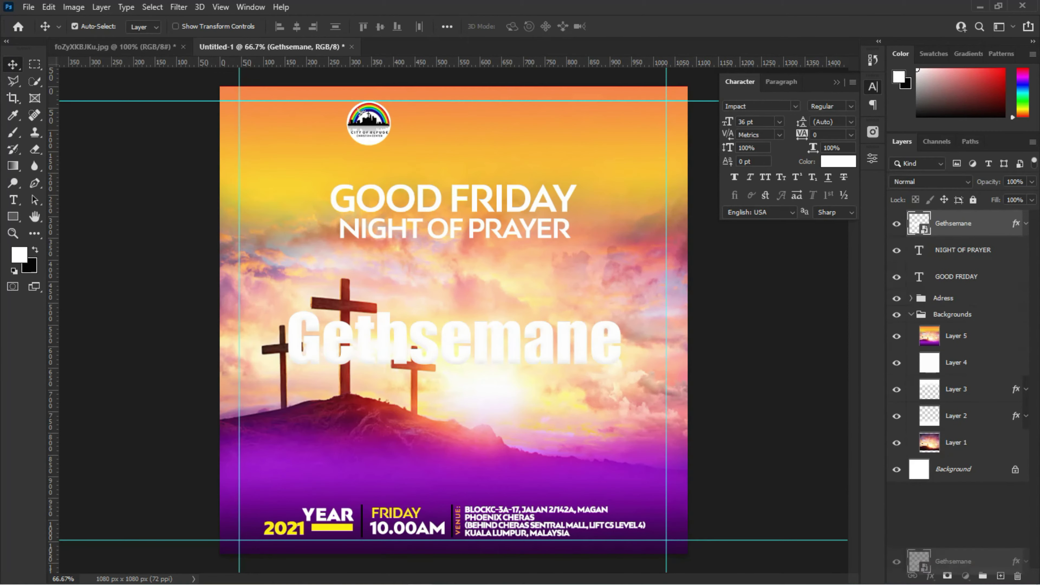
pyautogui.hotkey('ctrl', 'j')
# Convert the Gethsemane text inside the smart object into a nested smart object and save back
pyautogui.hotkey('ctrl', '[')
pyautogui.doubleClick(919, 250)
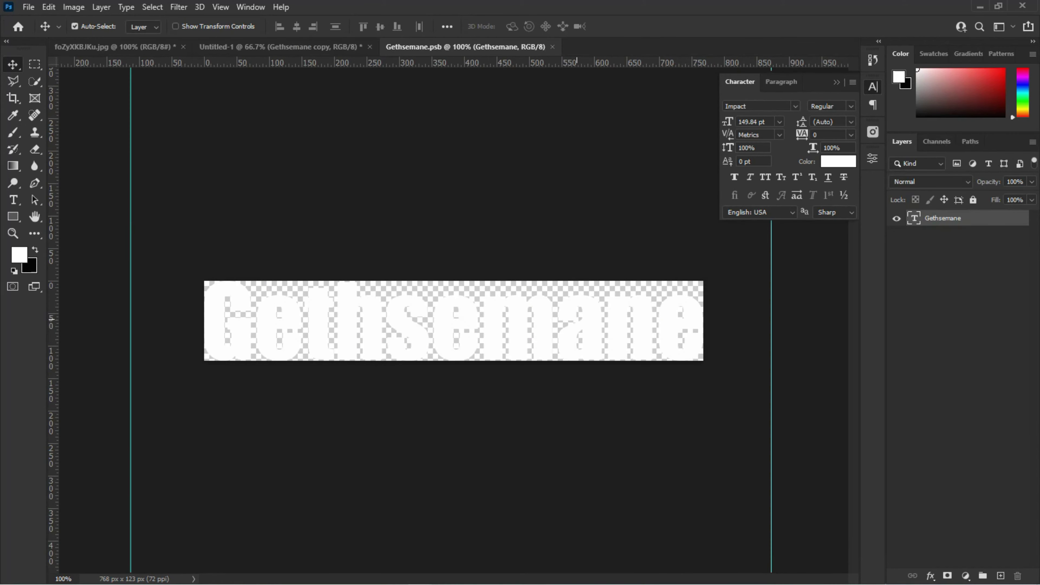
pyautogui.rightClick(971, 218)
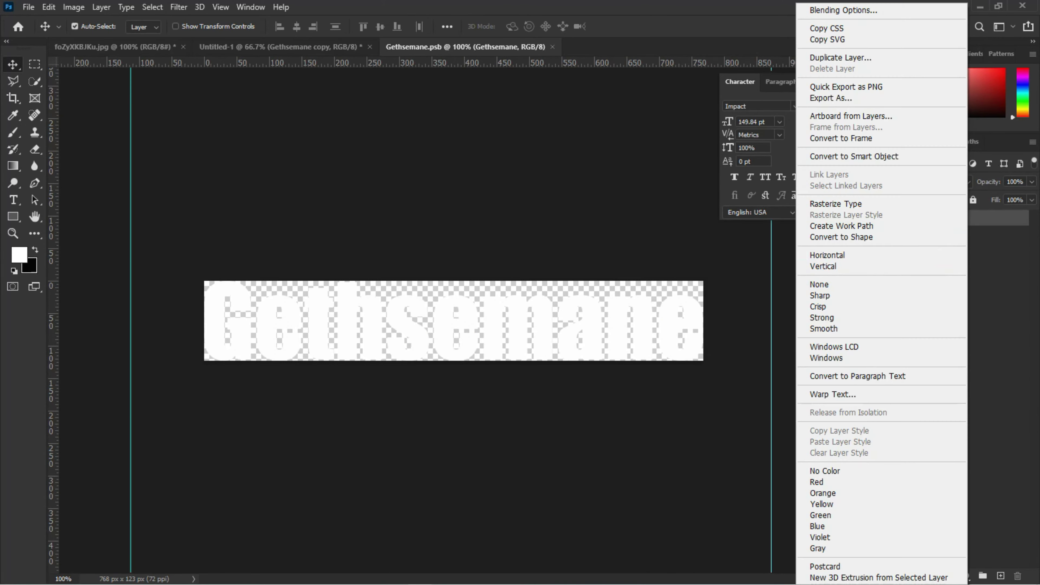
pyautogui.click(852, 168)
pyautogui.doubleClick(914, 218)
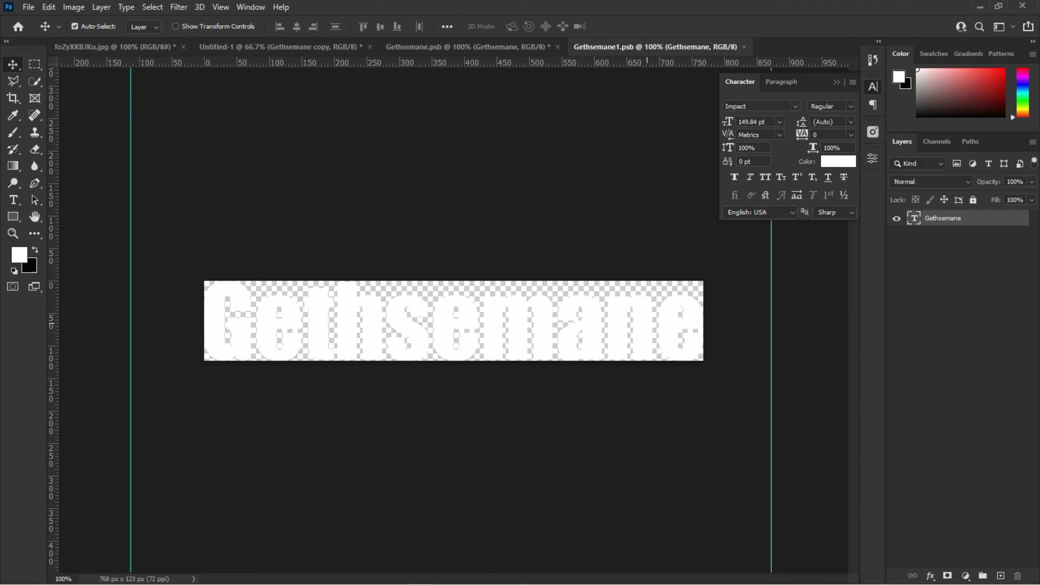
pyautogui.hotkey('ctrl', 'w')
pyautogui.hotkey('ctrl', 'w')
pyautogui.press('Return')
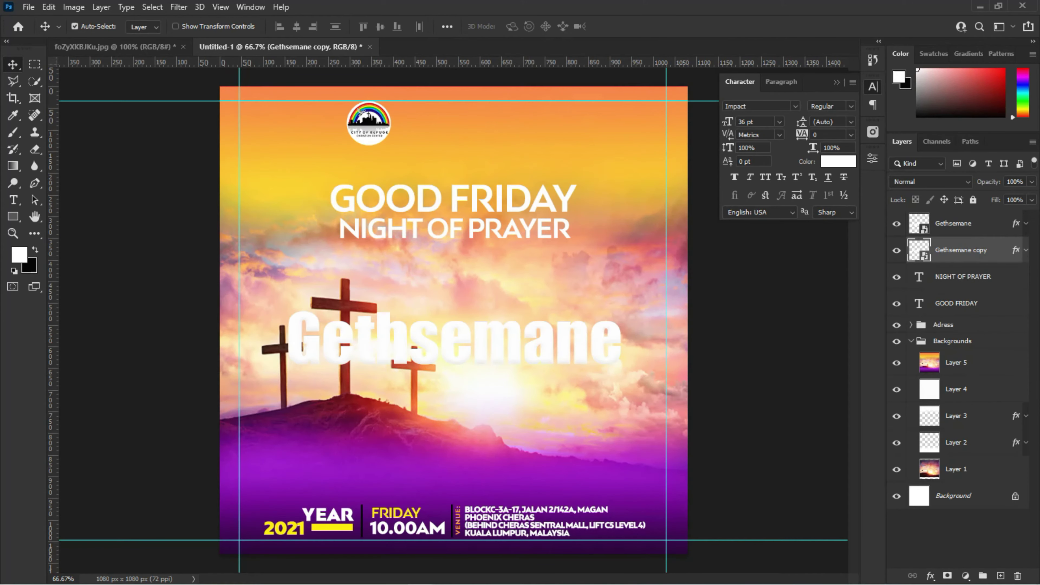
# Group the Gethsemane copy and stack repeated offset copies to extrude it in 3D
pyautogui.moveTo(961, 250); pyautogui.dragTo(983, 576)
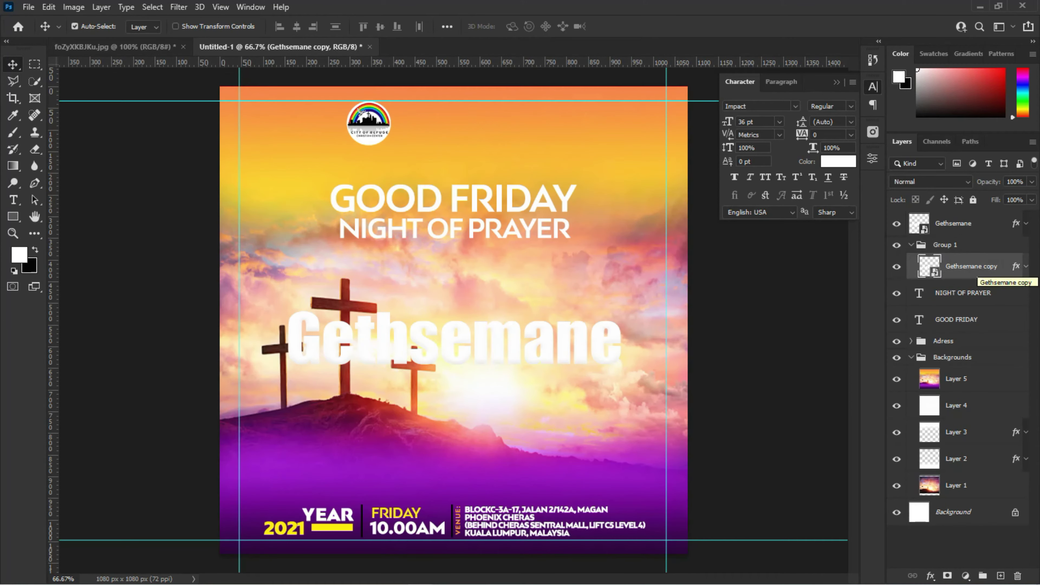
pyautogui.hotkey('ctrl', 'alt', 'shift', 't')
pyautogui.hotkey('ctrl', 'alt', 'shift', 't')
pyautogui.hotkey('ctrl', 'alt', 'shift', 't')
pyautogui.hotkey('ctrl', 'alt', 'shift', 't')
pyautogui.hotkey('ctrl', 'alt', 'shift', 't')
pyautogui.hotkey('ctrl', 'alt', 'shift', 't')
pyautogui.hotkey('ctrl', 'alt', 'shift', 't')
pyautogui.hotkey('ctrl', 'alt', 'shift', 't')
pyautogui.hotkey('ctrl', 'alt', 'shift', 't')
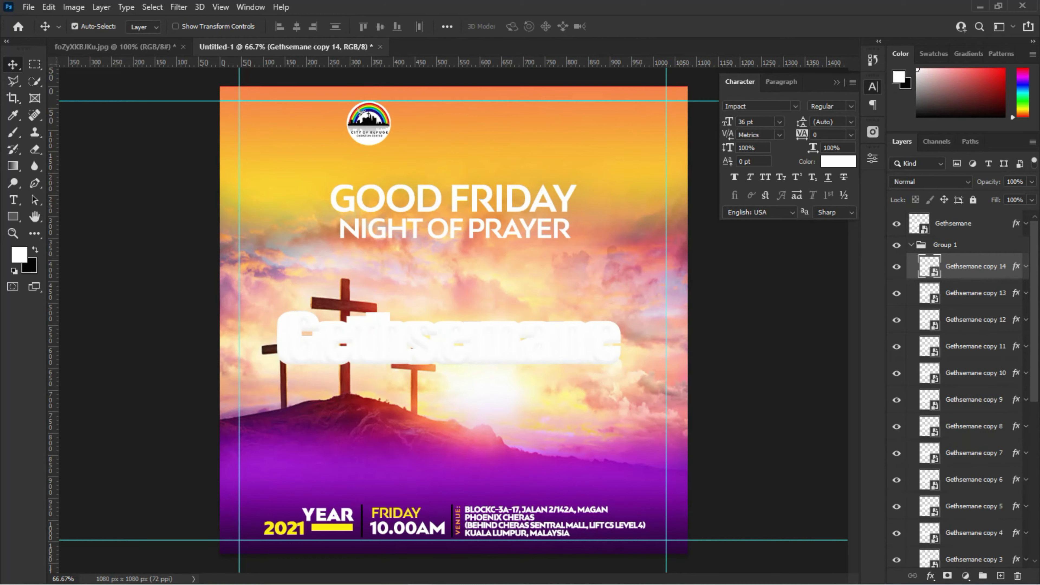
pyautogui.click(945, 244)
pyautogui.click(912, 245)
pyautogui.click(966, 576)
# Add a gradient fill layer with its left colour stop set to black (000000)
pyautogui.click(952, 360)
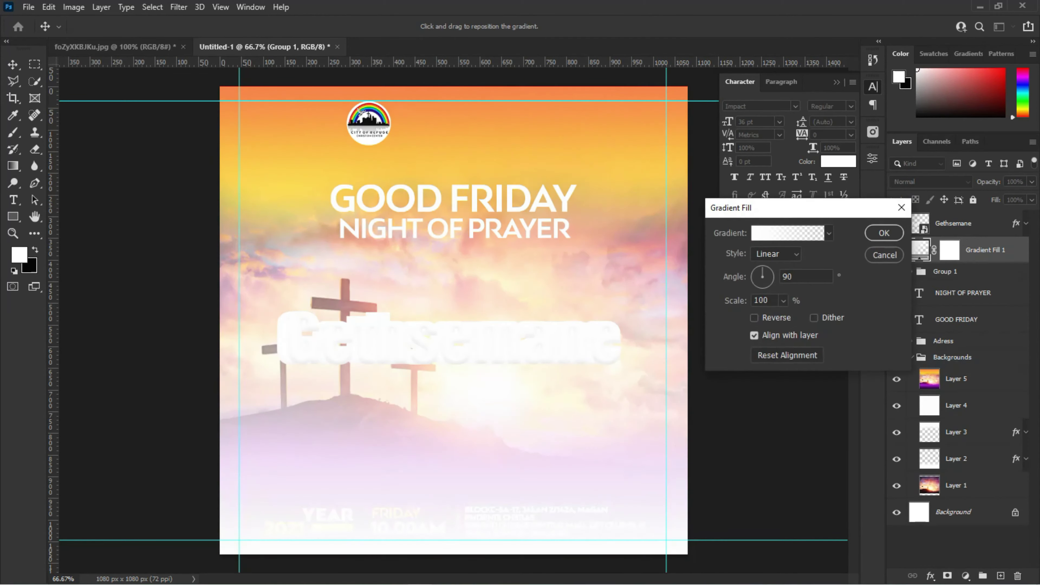
pyautogui.click(788, 233)
pyautogui.doubleClick(605, 490)
pyautogui.write('000000')
pyautogui.press('Return')
pyautogui.doubleClick(605, 490)
pyautogui.press('Return')
pyautogui.press('Return')
# Fade the gradient to transparent toward the middle and clip it to Group 1
pyautogui.click(788, 233)
pyautogui.click(605, 458)
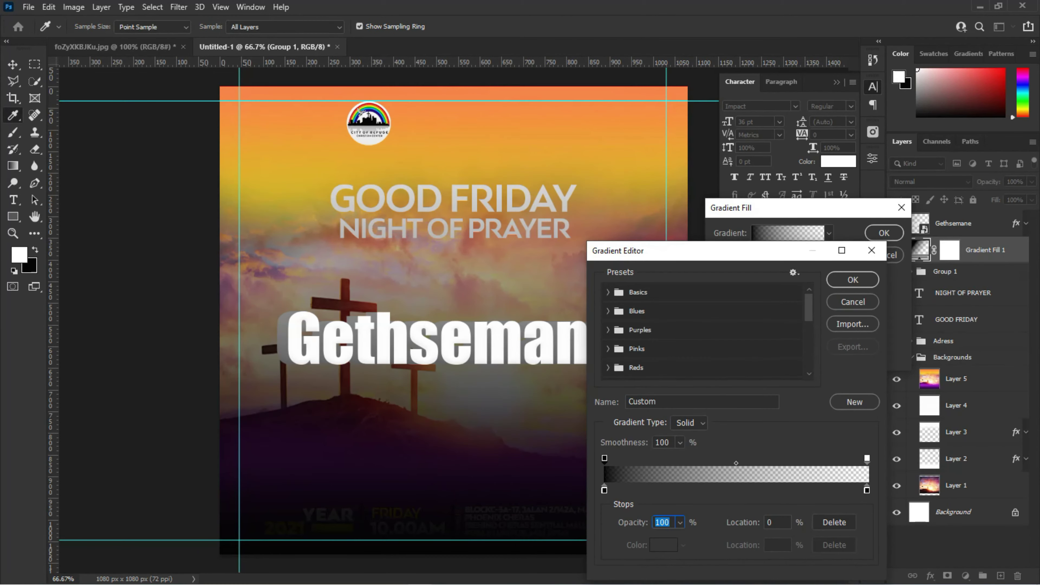
pyautogui.click(680, 522)
pyautogui.moveTo(683, 538); pyautogui.dragTo(637, 538)
pyautogui.moveTo(867, 458); pyautogui.dragTo(756, 458)
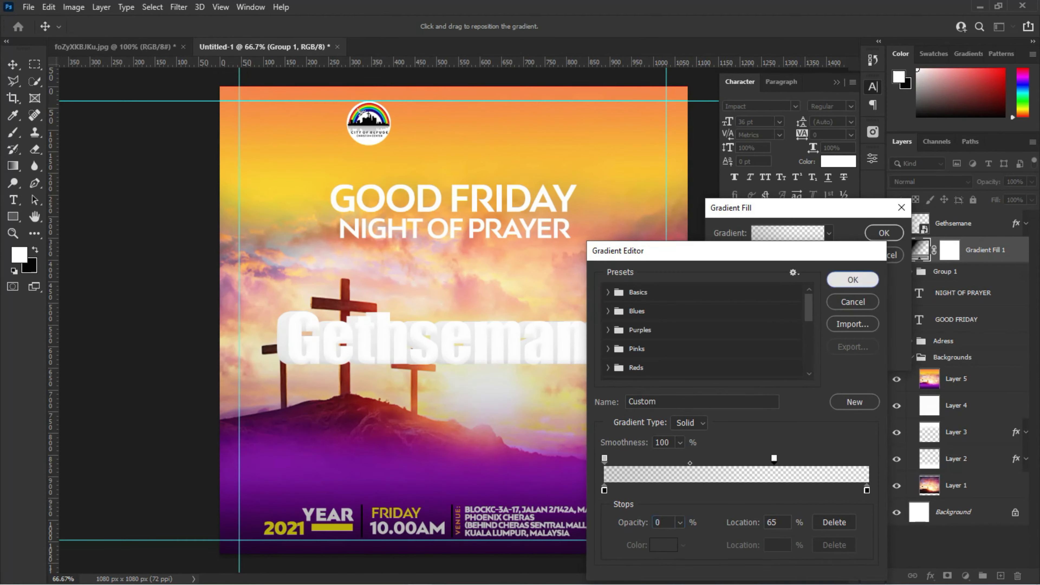
pyautogui.click(853, 279)
pyautogui.click(884, 233)
pyautogui.rightClick(984, 250)
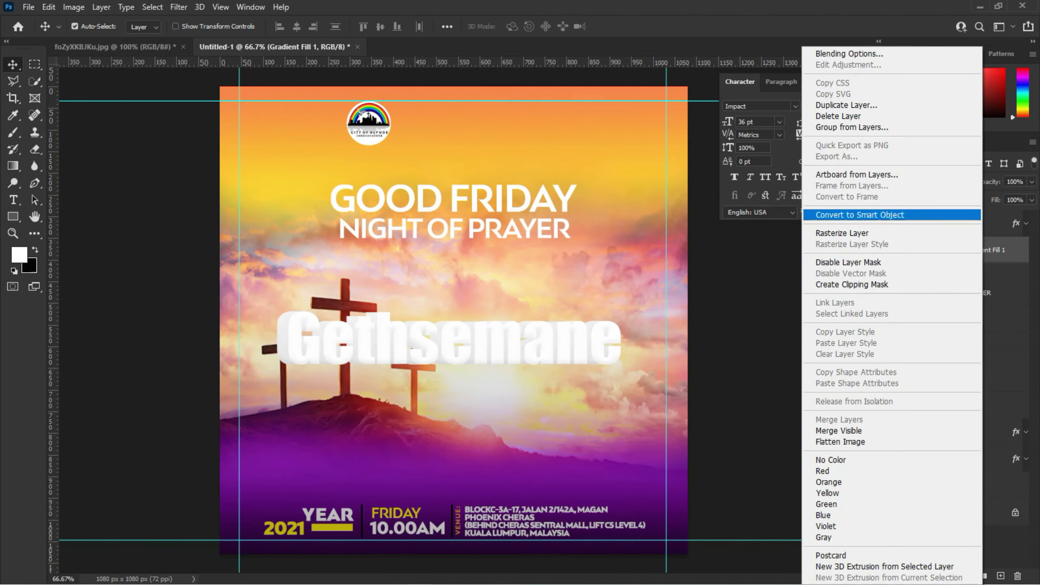
pyautogui.click(852, 284)
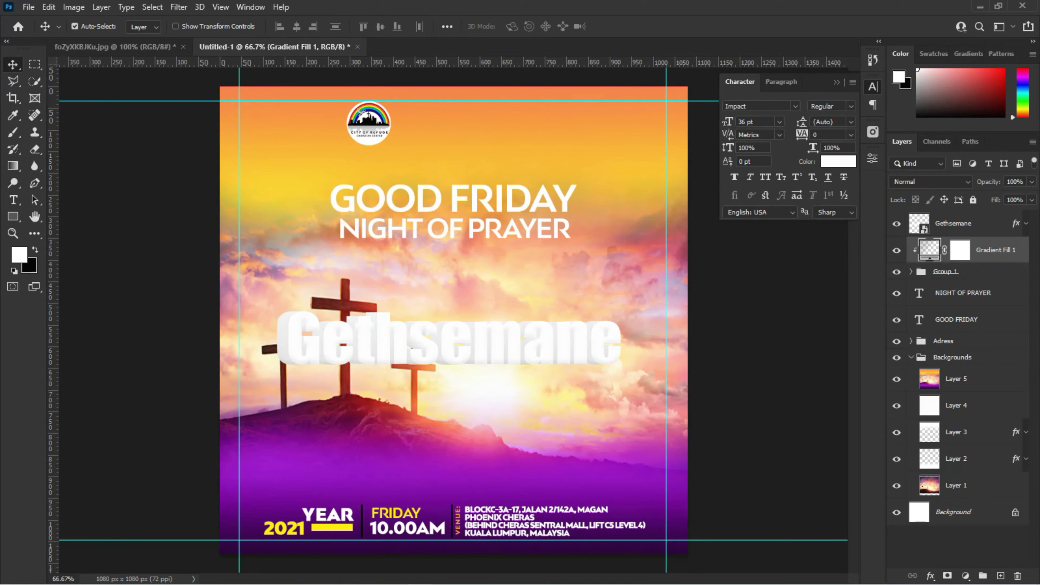
# Inside the Gethsemane smart object, give the text a Gray, White gradient overlay
pyautogui.doubleClick(920, 223)
pyautogui.doubleClick(1000, 217)
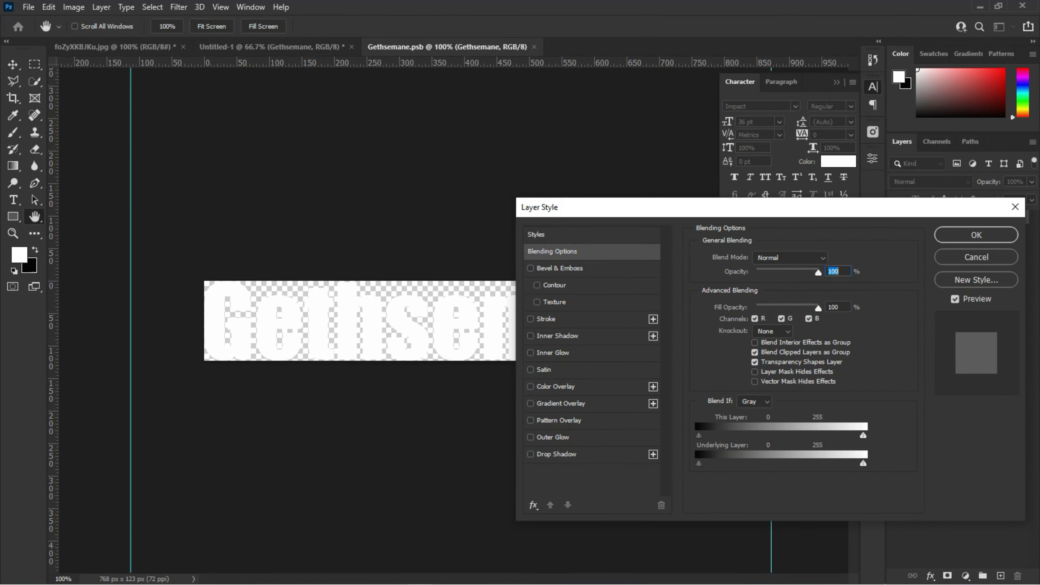
pyautogui.click(560, 403)
pyautogui.click(745, 272)
pyautogui.click(612, 349)
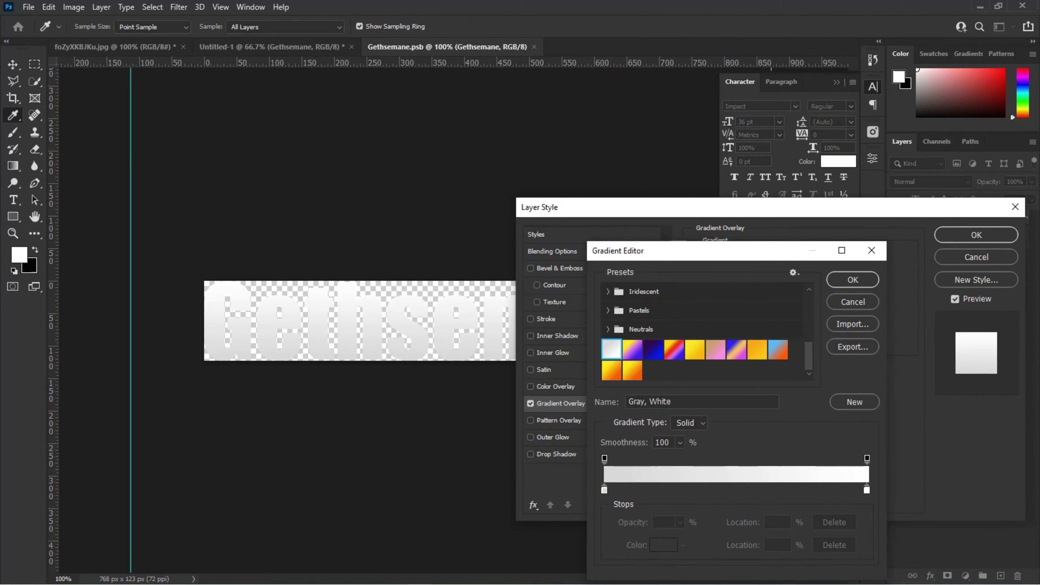
pyautogui.doubleClick(604, 490)
pyautogui.press('Return')
pyautogui.press('Return')
pyautogui.press('Return')
pyautogui.hotkey('ctrl', 'w')
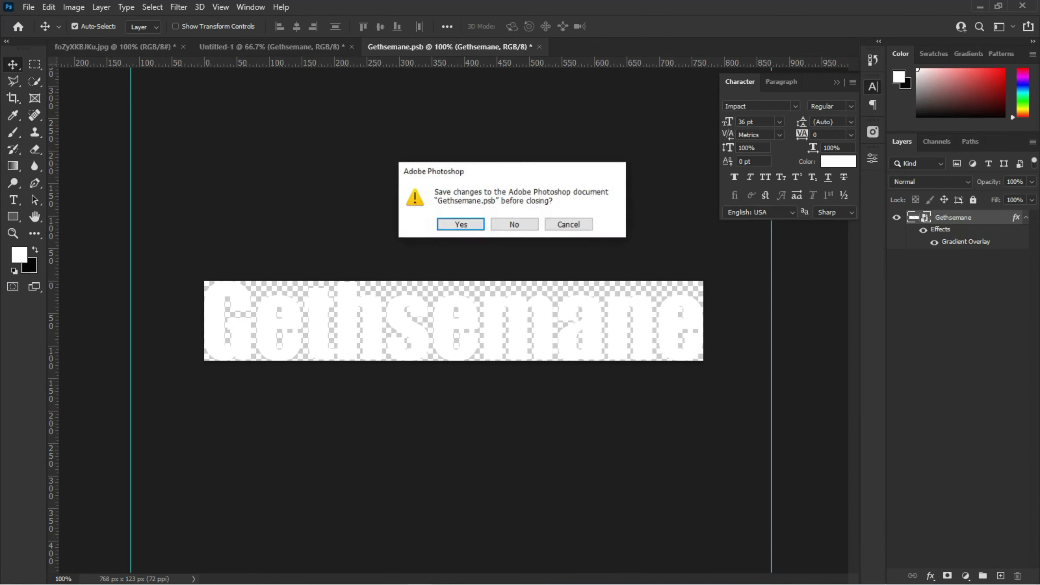
pyautogui.press('Return')
pyautogui.hotkey('ctrl', 'j')
pyautogui.hotkey('ctrl', 'j')
pyautogui.hotkey('ctrl', 'j')
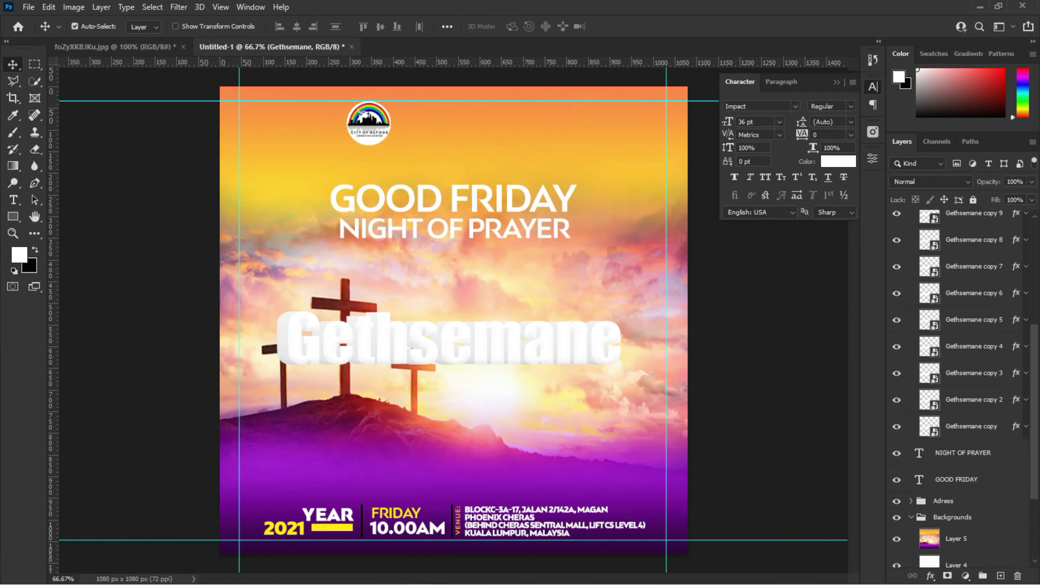
# Reduce the bottom Gethsemane copy's drop shadow spread to 18
pyautogui.doubleClick(995, 446)
pyautogui.click(556, 454)
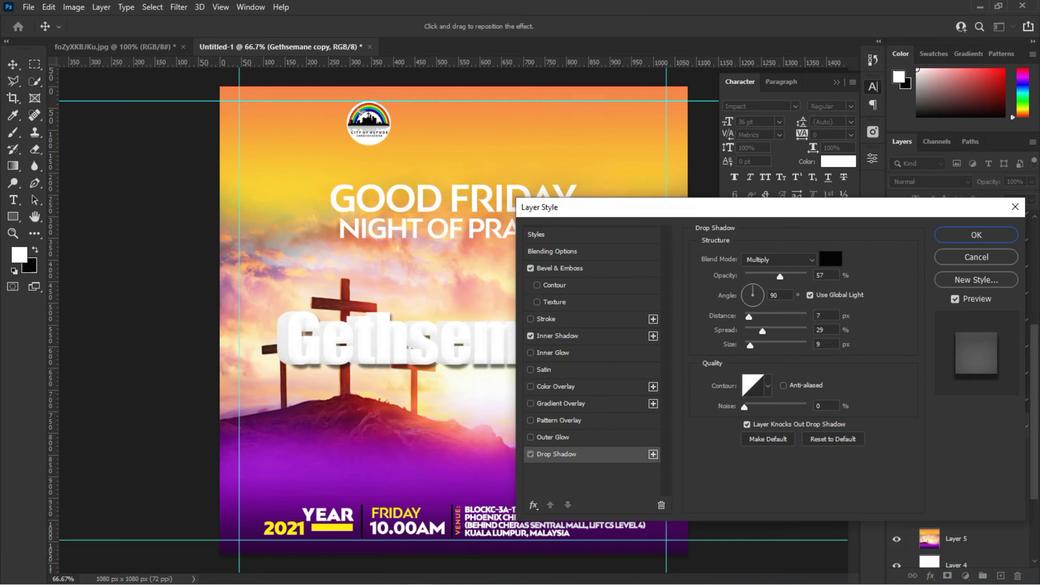
pyautogui.moveTo(762, 331); pyautogui.dragTo(756, 331)
pyautogui.moveTo(697, 207)
pyautogui.mouseDown()
pyautogui.moveTo(844, 208)
pyautogui.moveTo(703, 207)
pyautogui.mouseUp()
pyautogui.click(978, 236)
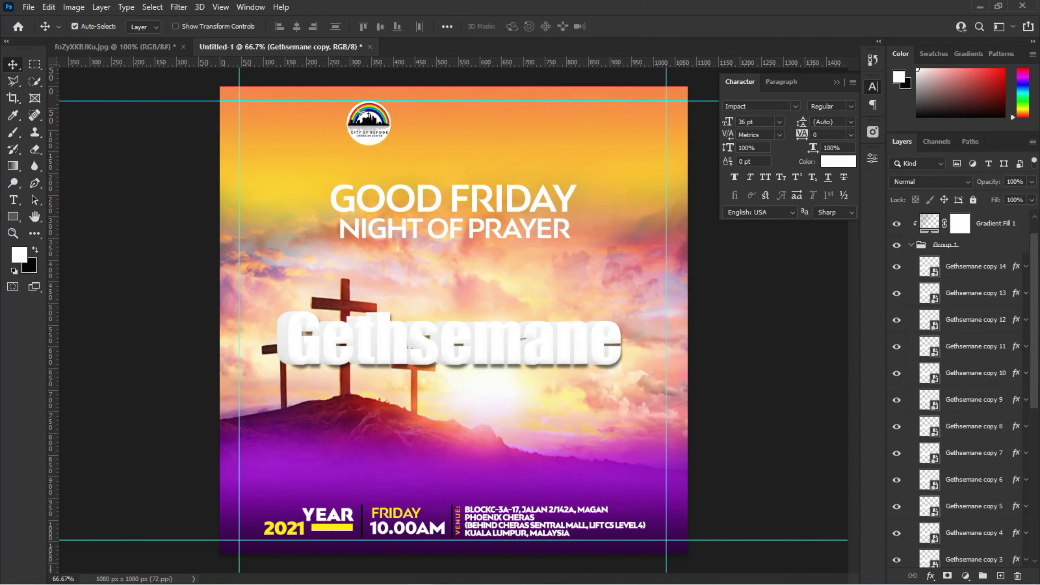
# Switch the text's gradient overlay to the yellow-to-orange preset, then save and close the smart object
pyautogui.doubleClick(926, 425)
pyautogui.doubleClick(965, 241)
pyautogui.click(754, 288)
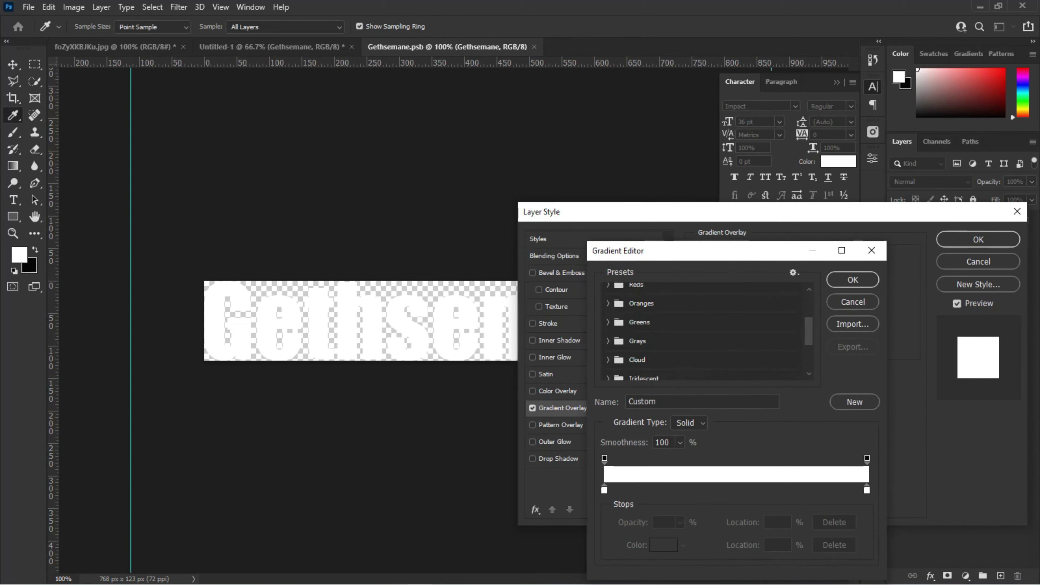
pyautogui.click(737, 349)
pyautogui.click(654, 349)
pyautogui.click(695, 349)
pyautogui.click(611, 370)
pyautogui.press('Return')
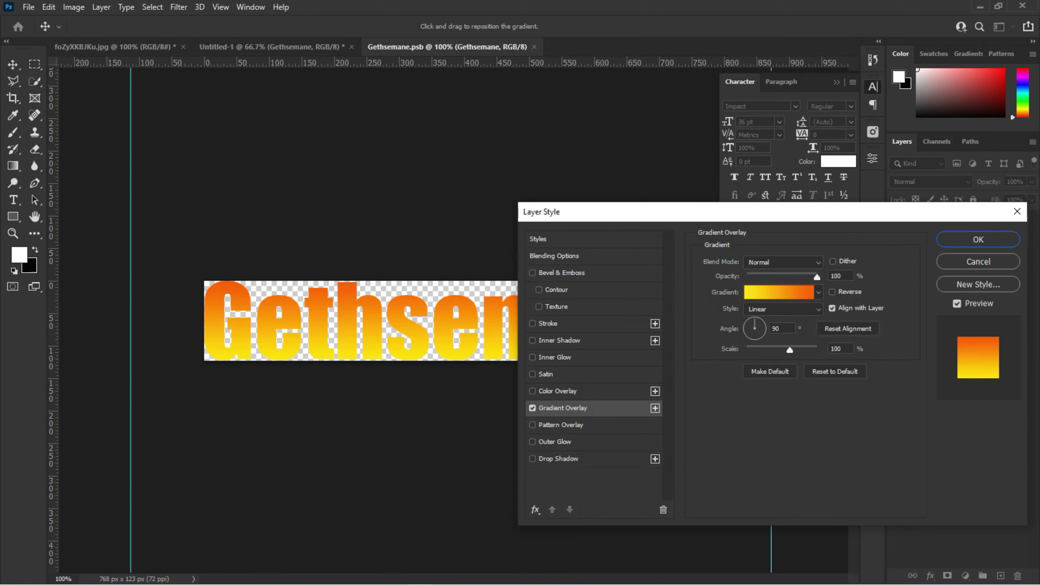
pyautogui.press('Return')
pyautogui.hotkey('ctrl', 's')
pyautogui.hotkey('ctrl', 'w')
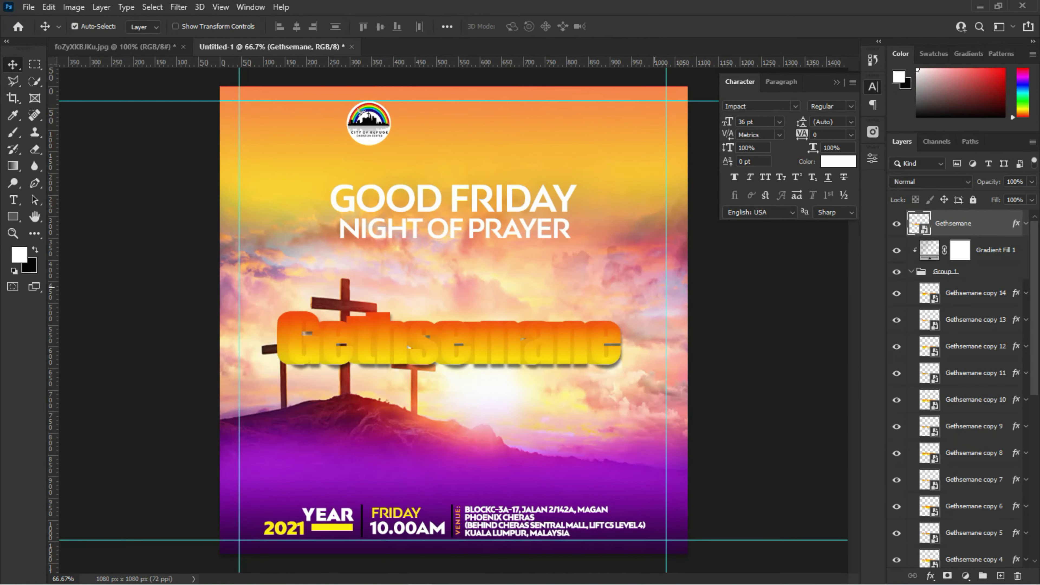
# Drag Gradient Fill 1's transparent opacity stop to the far right end, then select the Gethsemane front layer
pyautogui.doubleClick(929, 250)
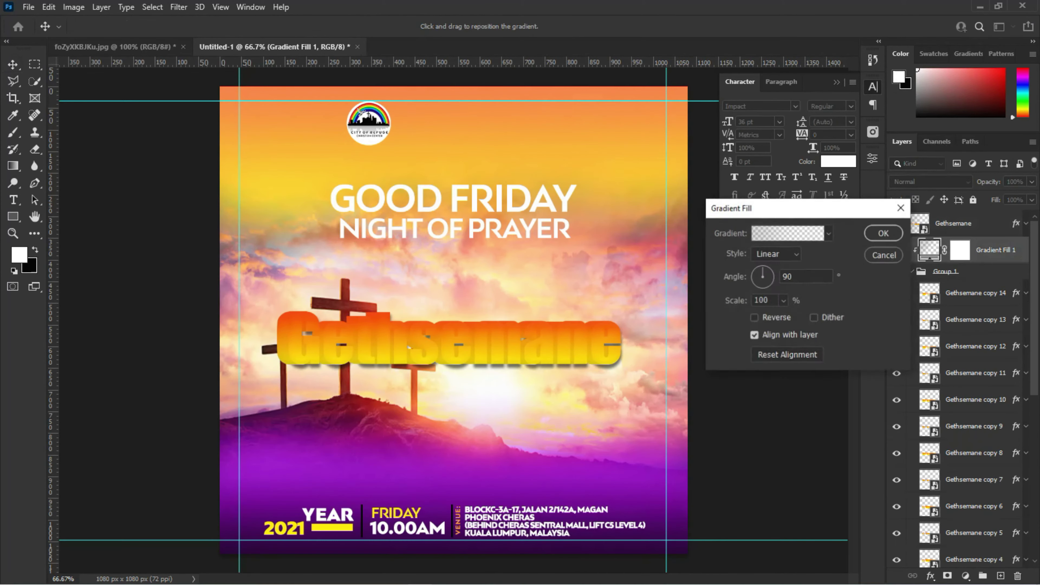
pyautogui.click(788, 232)
pyautogui.moveTo(774, 458); pyautogui.dragTo(867, 458)
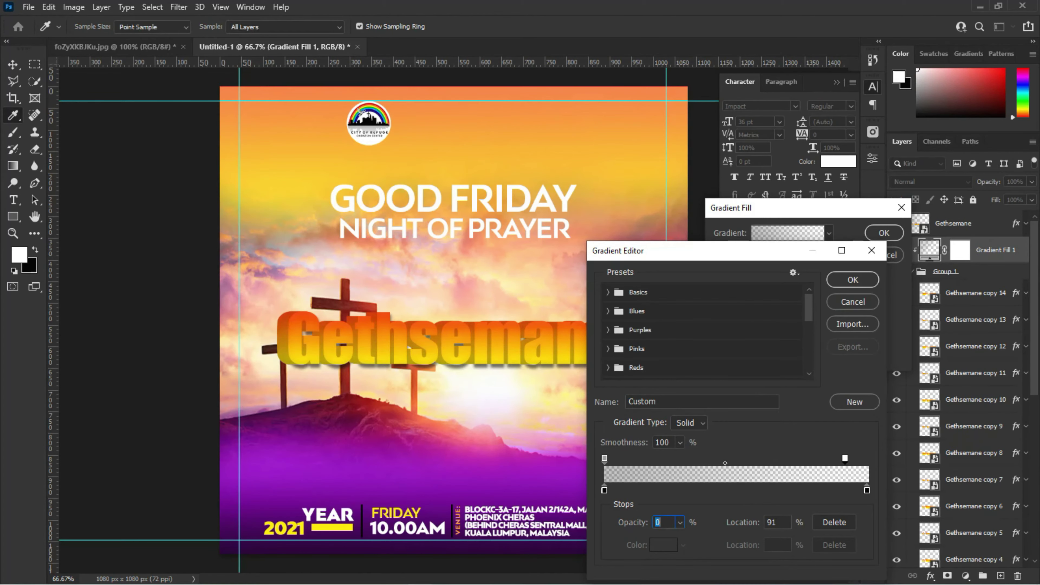
pyautogui.moveTo(746, 257); pyautogui.dragTo(849, 243)
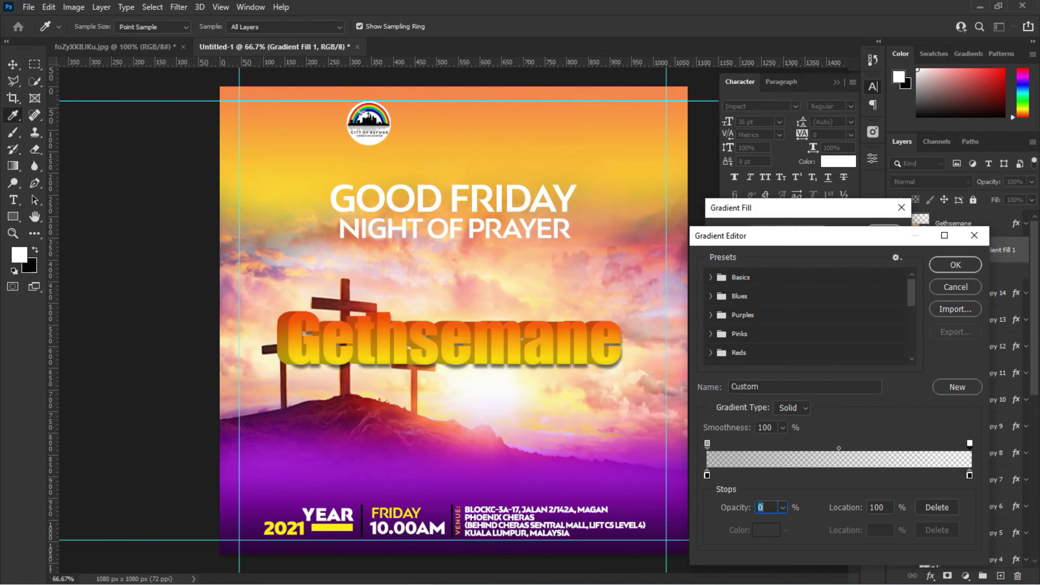
pyautogui.press('Return')
pyautogui.press('Return')
pyautogui.press('v')
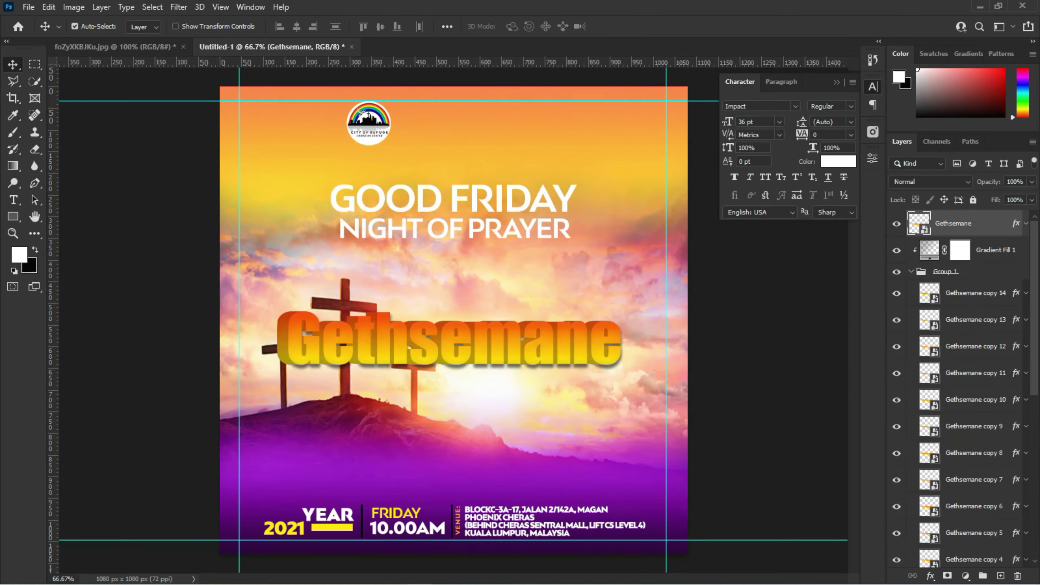
pyautogui.click(911, 272)
pyautogui.click(954, 223)
# Stretch the Gethsemane text to about 151% height and move it down onto the hill
pyautogui.hotkey('ctrl', 't')
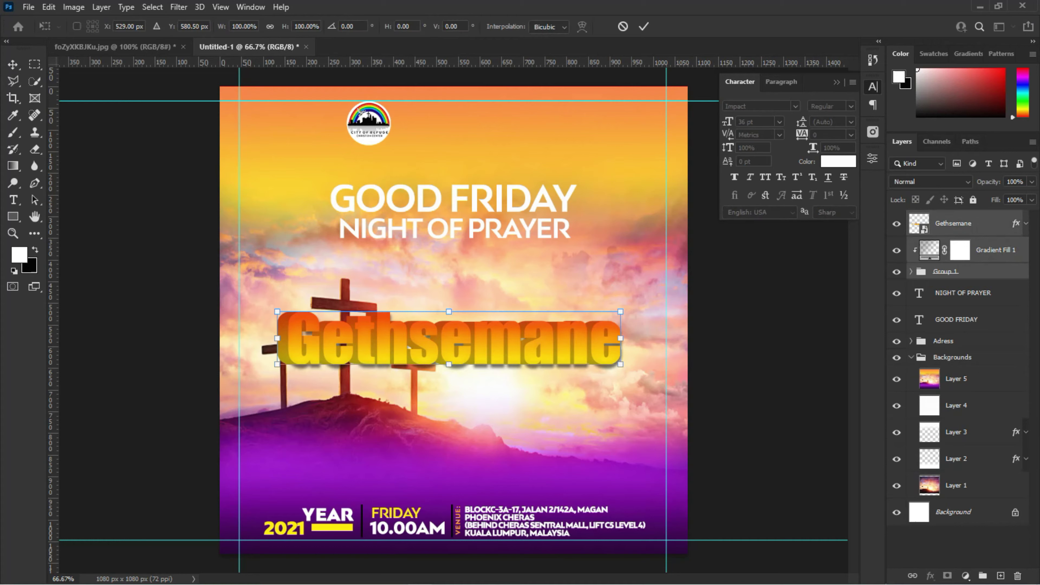
pyautogui.moveTo(449, 311); pyautogui.dragTo(447, 284)
pyautogui.moveTo(626, 327); pyautogui.dragTo(623, 324)
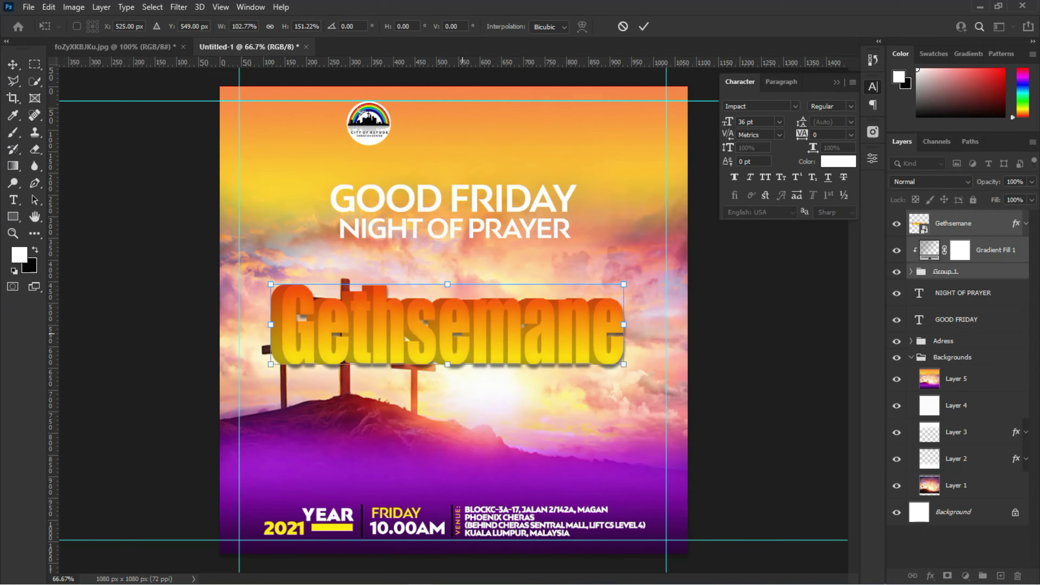
pyautogui.click(643, 27)
pyautogui.moveTo(450, 328); pyautogui.dragTo(456, 393)
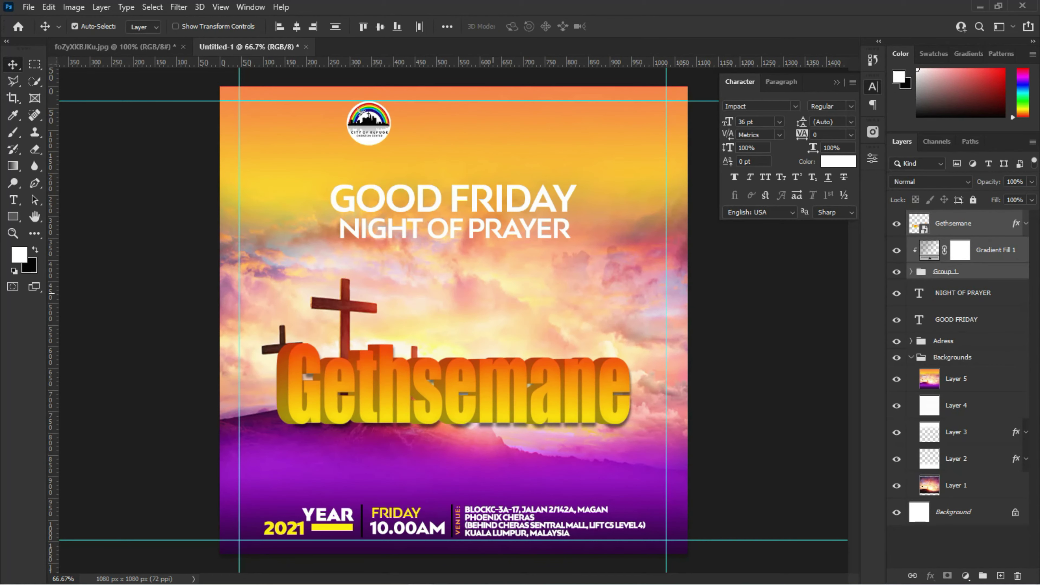
# Hide the top sunset sky (Layer 5) and raise the crosses sky image higher
pyautogui.click(494, 294)
pyautogui.click(896, 379)
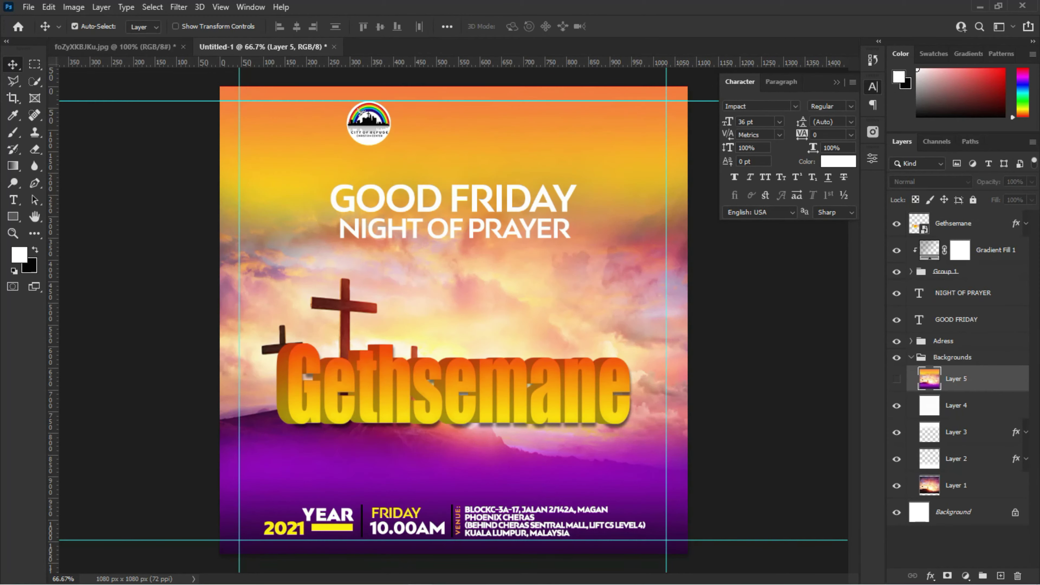
pyautogui.click(957, 485)
pyautogui.moveTo(328, 287); pyautogui.dragTo(327, 279)
pyautogui.moveTo(450, 287)
pyautogui.mouseDown()
pyautogui.moveTo(451, 251)
pyautogui.moveTo(428, 250)
pyautogui.mouseUp()
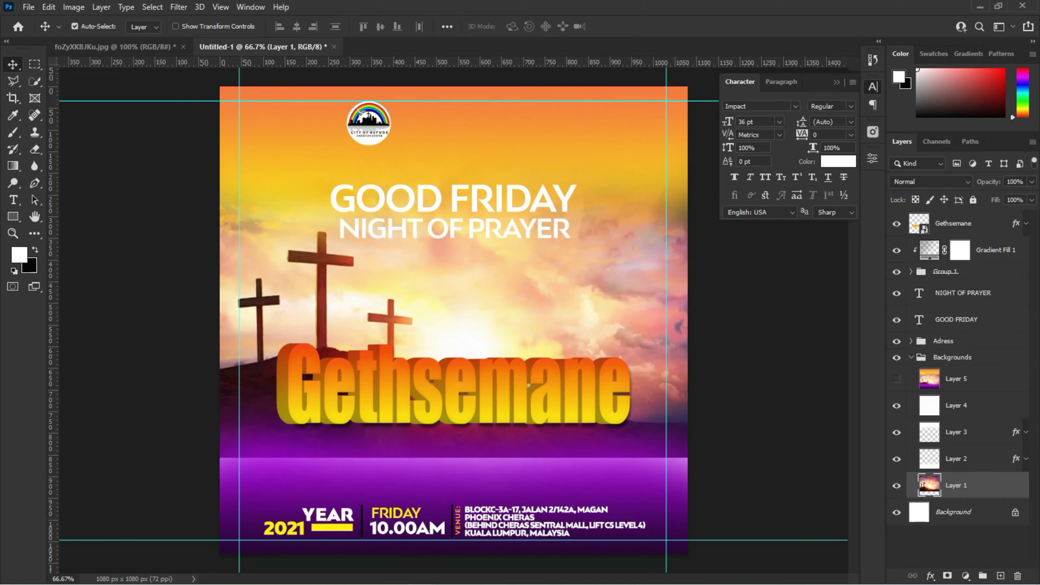
# Stretch Layer 2's purple fade upward with Free Transform
pyautogui.click(956, 458)
pyautogui.hotkey('ctrl', 't')
pyautogui.moveTo(453, 458); pyautogui.dragTo(453, 225)
pyautogui.press('Return')
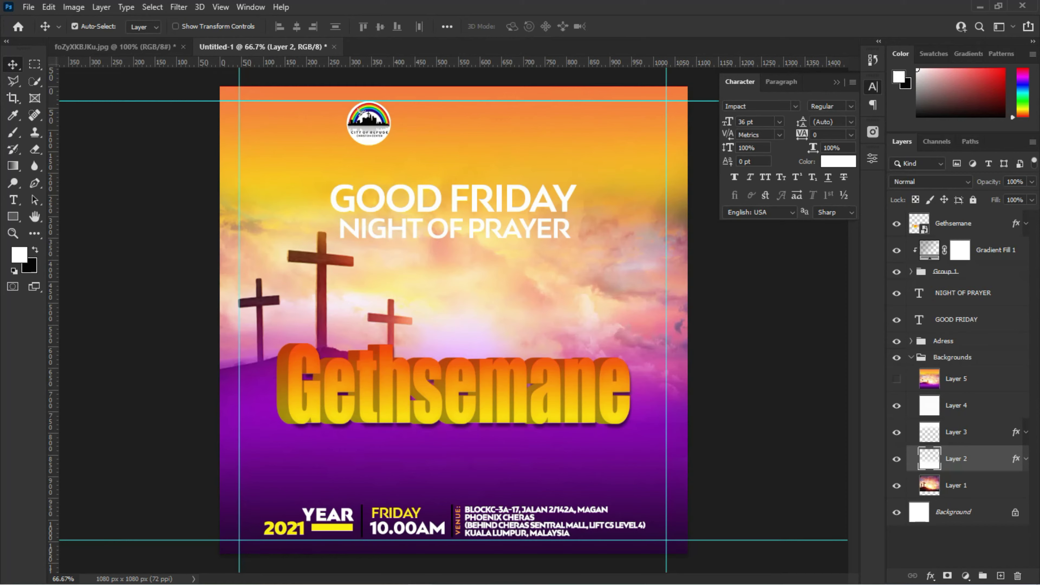
# Recolour Layer 2's Gradient Overlay stops in purples, with the right stop set to 7808b2
pyautogui.doubleClick(991, 458)
pyautogui.click(563, 407)
pyautogui.click(808, 288)
pyautogui.doubleClick(707, 474)
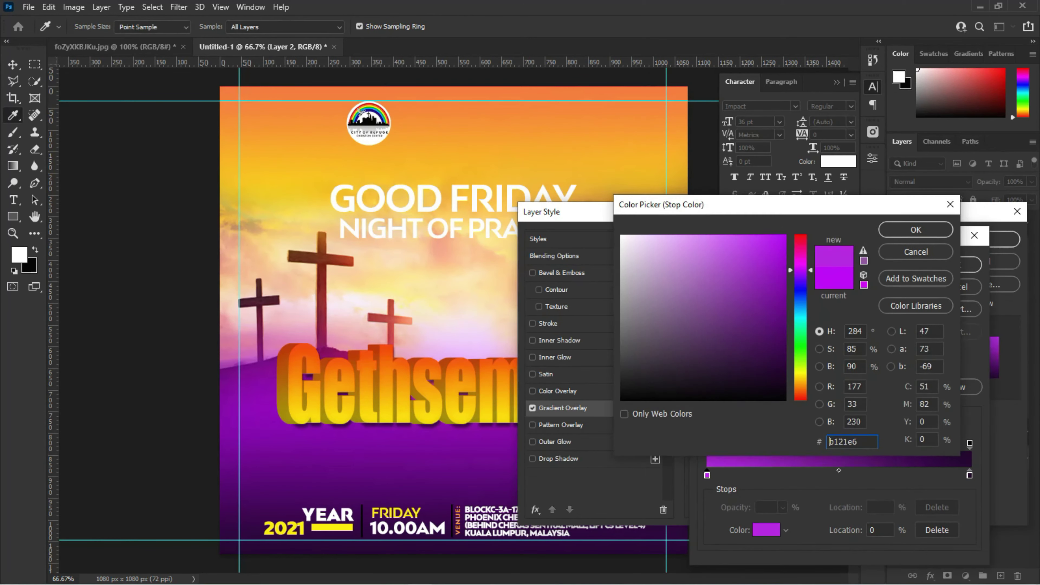
pyautogui.click(916, 229)
pyautogui.doubleClick(969, 475)
pyautogui.click(779, 285)
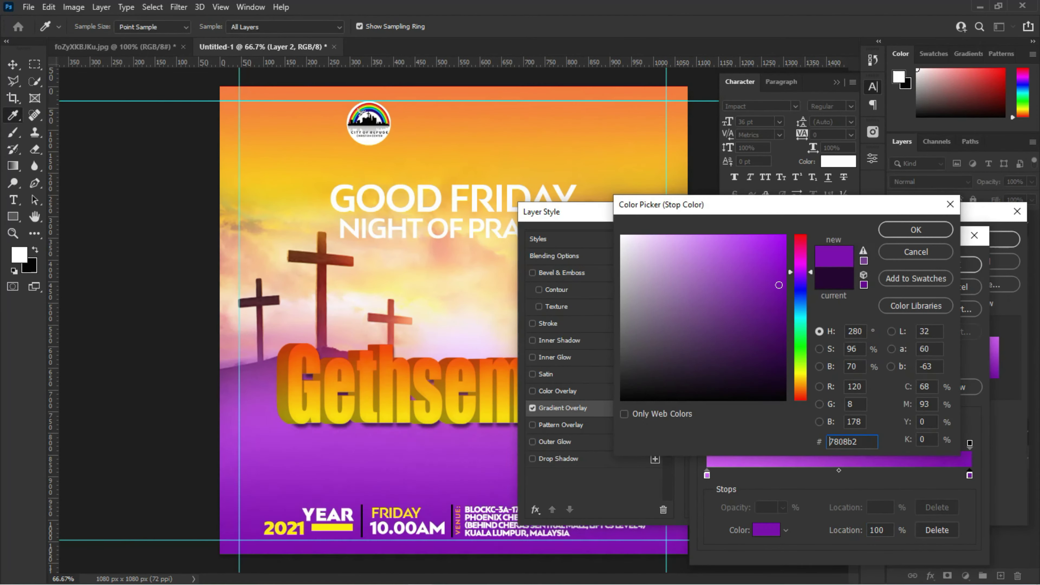
pyautogui.click(916, 230)
pyautogui.click(938, 264)
pyautogui.click(999, 239)
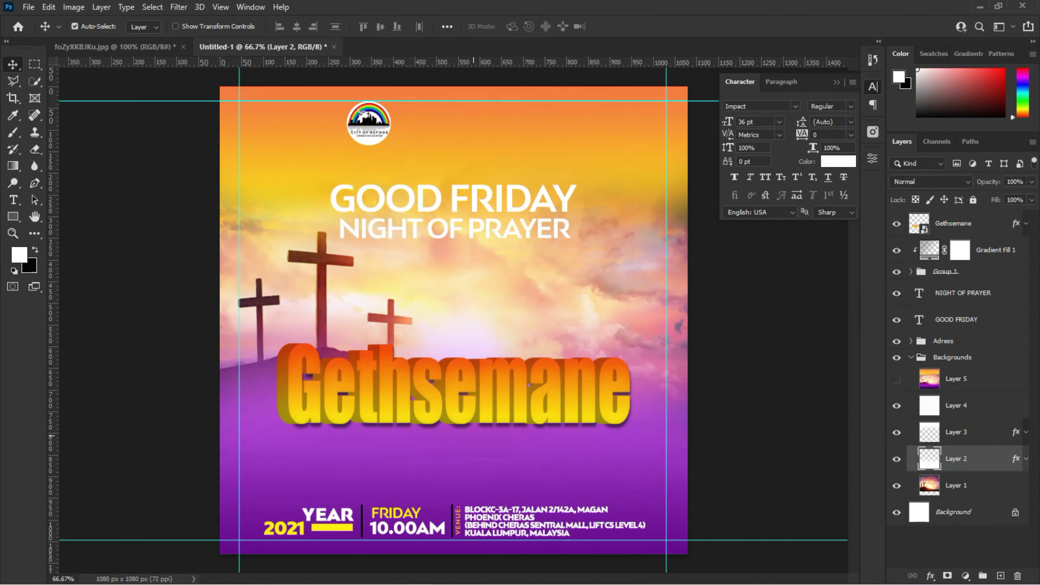
# Delete the hidden Layer 5, stamp visible layers into a merged layer, and apply Camera Raw
pyautogui.click(957, 379)
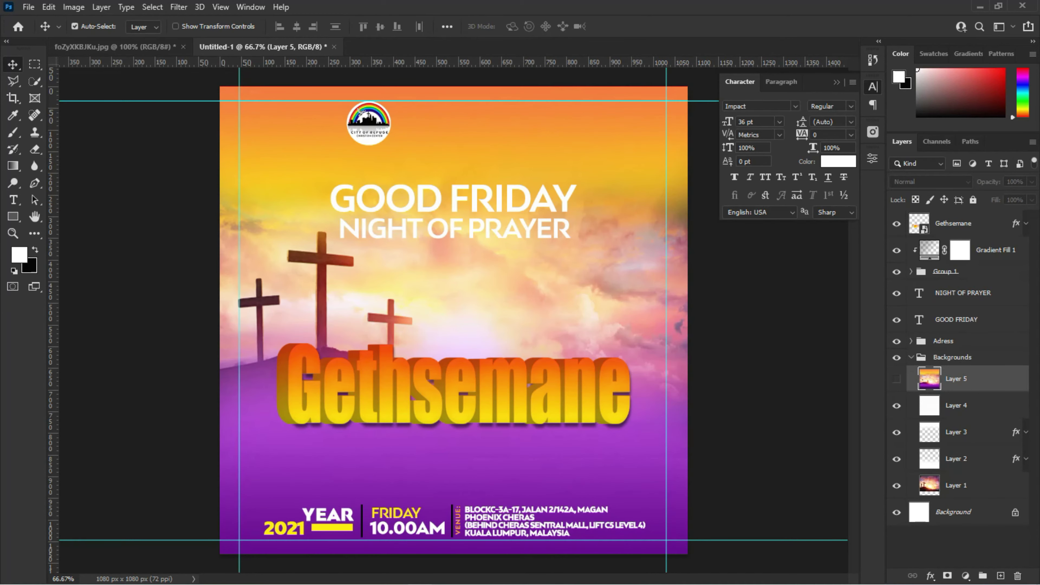
pyautogui.click(1018, 576)
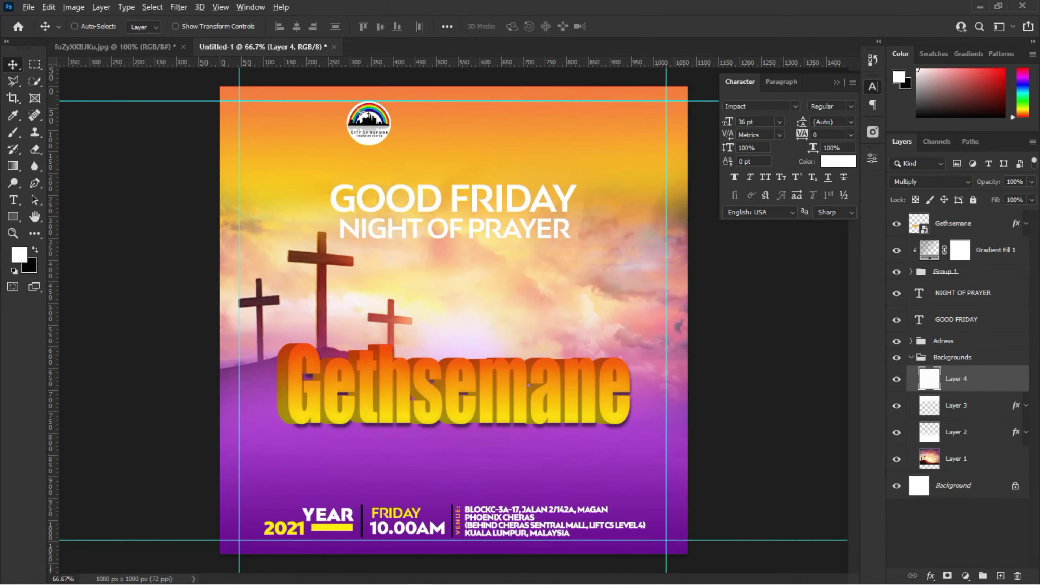
pyautogui.hotkey('ctrl', 'shift', 'alt', 'e')
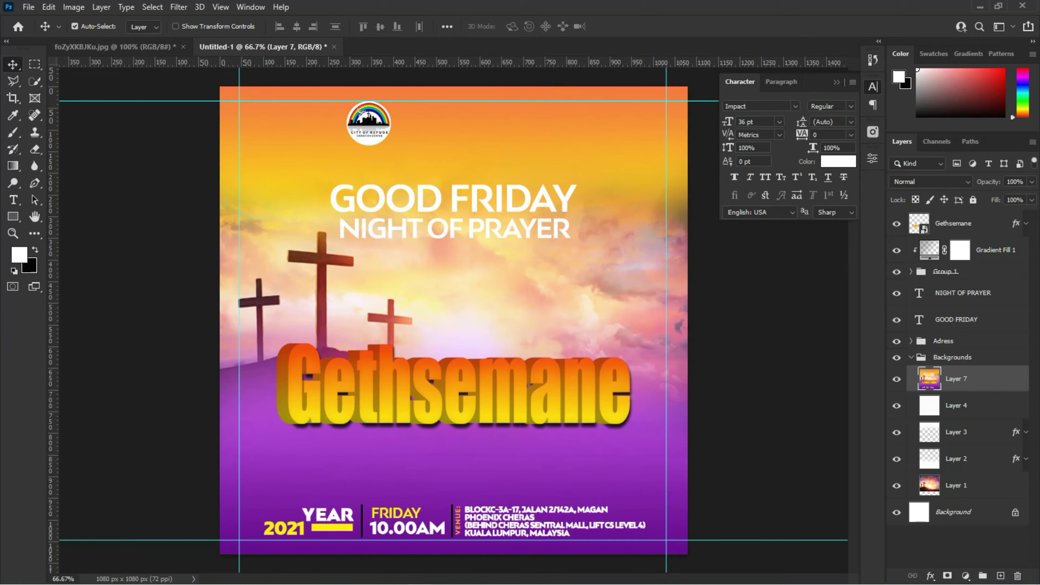
pyautogui.click(152, 8)
pyautogui.click(205, 103)
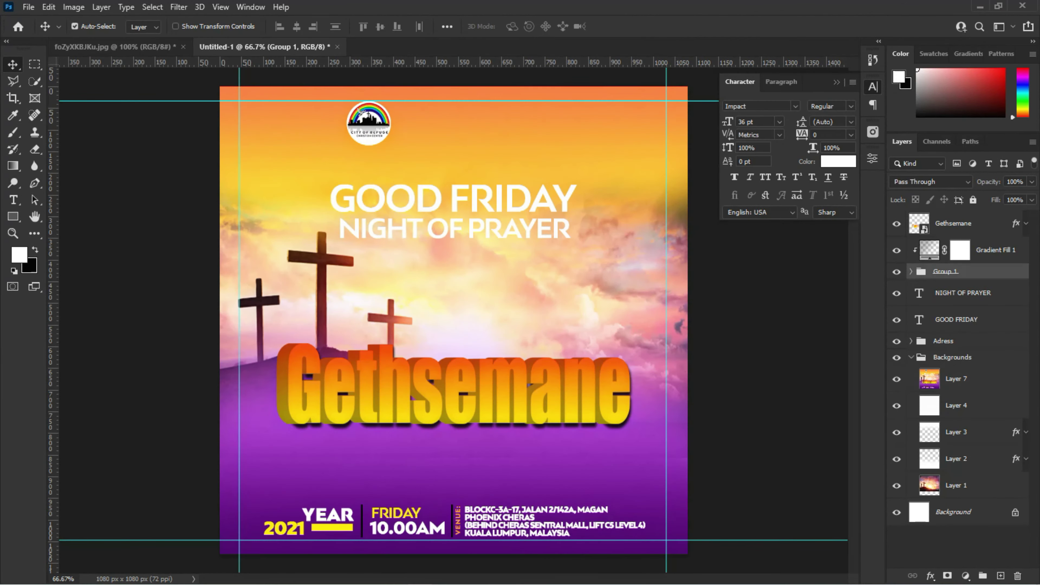
# Nudge the Gethsemane title down, then hide merged Layer 7, Gethsemane and its gradient
pyautogui.keyDown('shift'); pyautogui.click(961, 230); pyautogui.keyUp('shift')
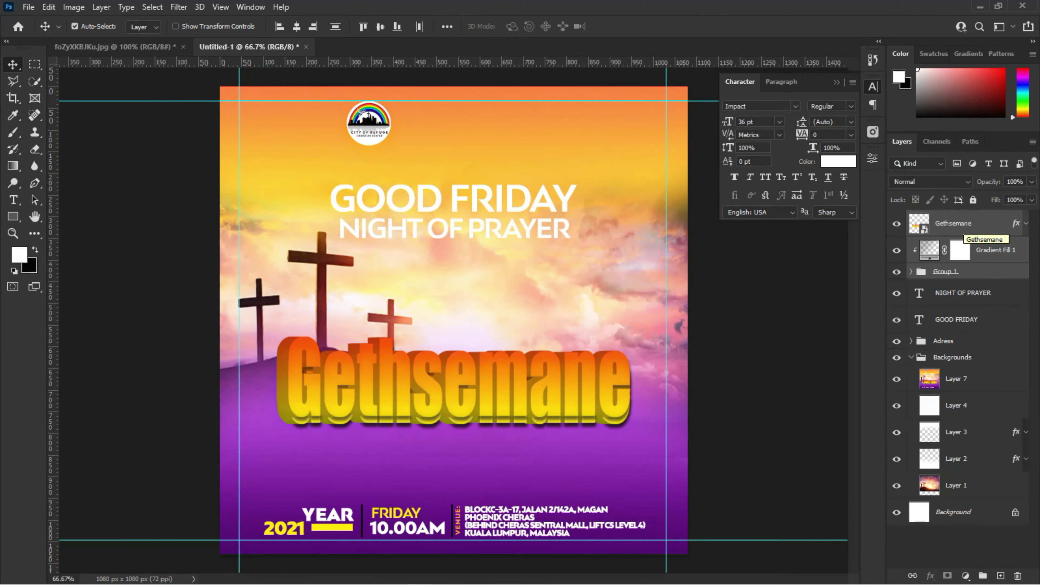
pyautogui.hotkey('shift', 'Down')
pyautogui.hotkey('shift', 'Down')
pyautogui.hotkey('ctrl', 't')
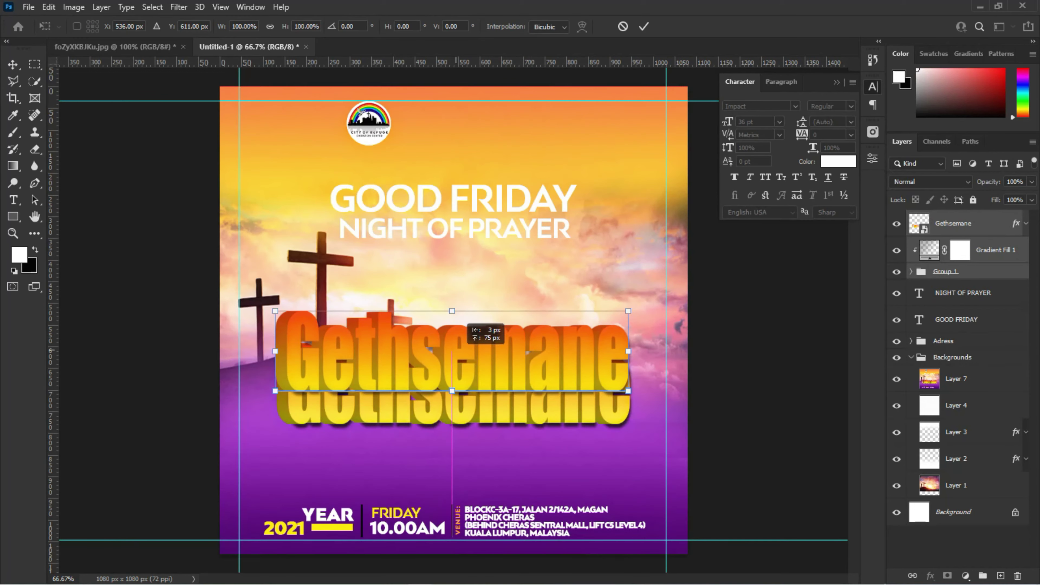
pyautogui.click(945, 271)
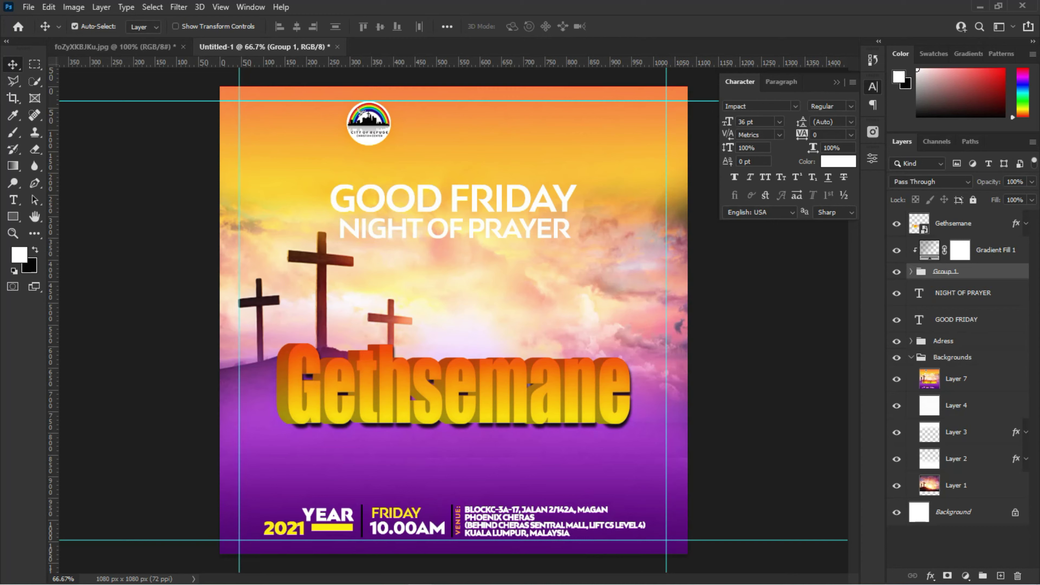
pyautogui.click(897, 379)
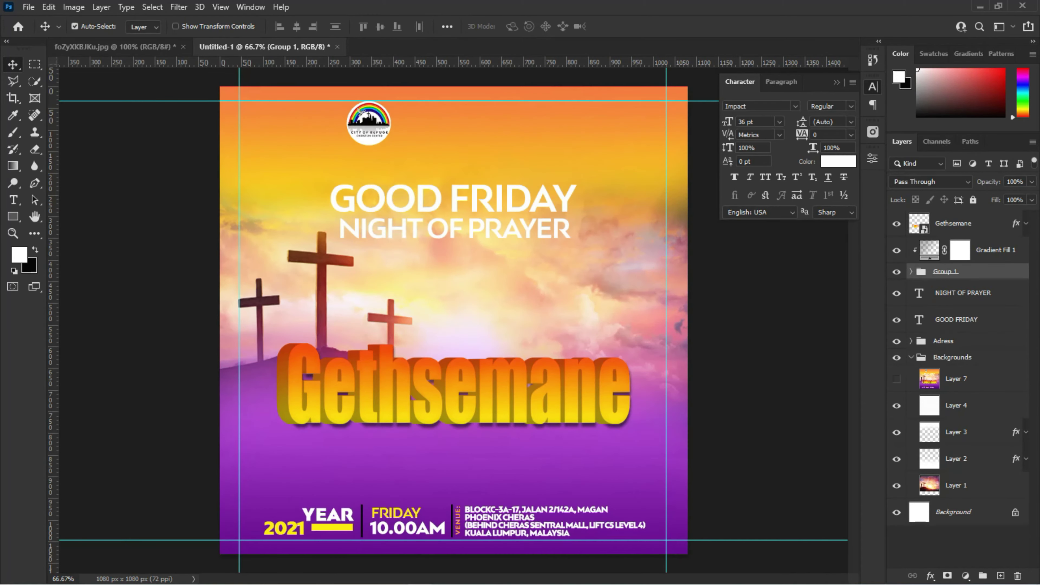
pyautogui.moveTo(897, 250); pyautogui.dragTo(896, 272)
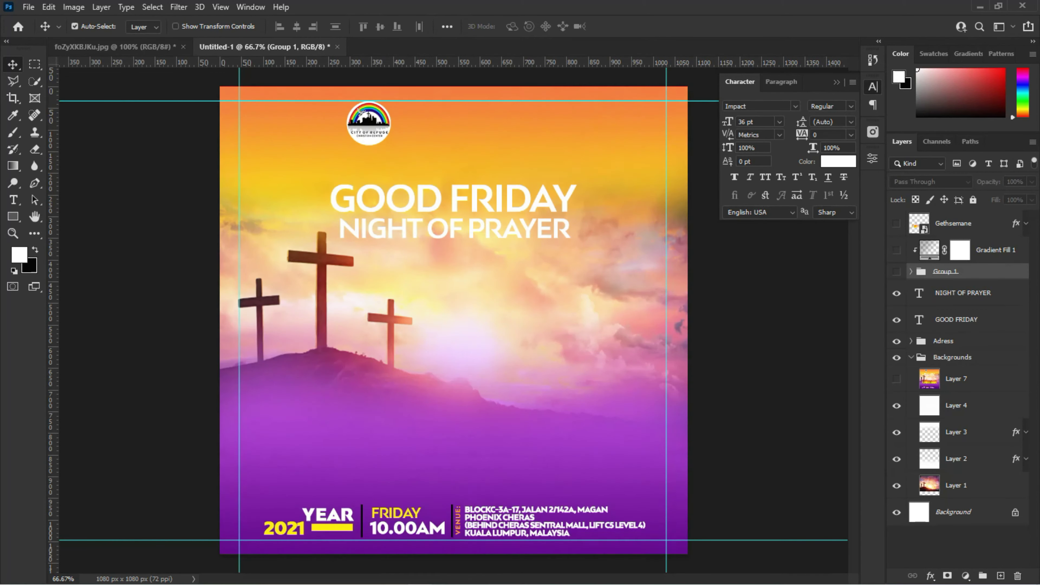
# Try Camera Raw on merged Layer 7, then cancel without changes
pyautogui.click(957, 379)
pyautogui.press('Delete')
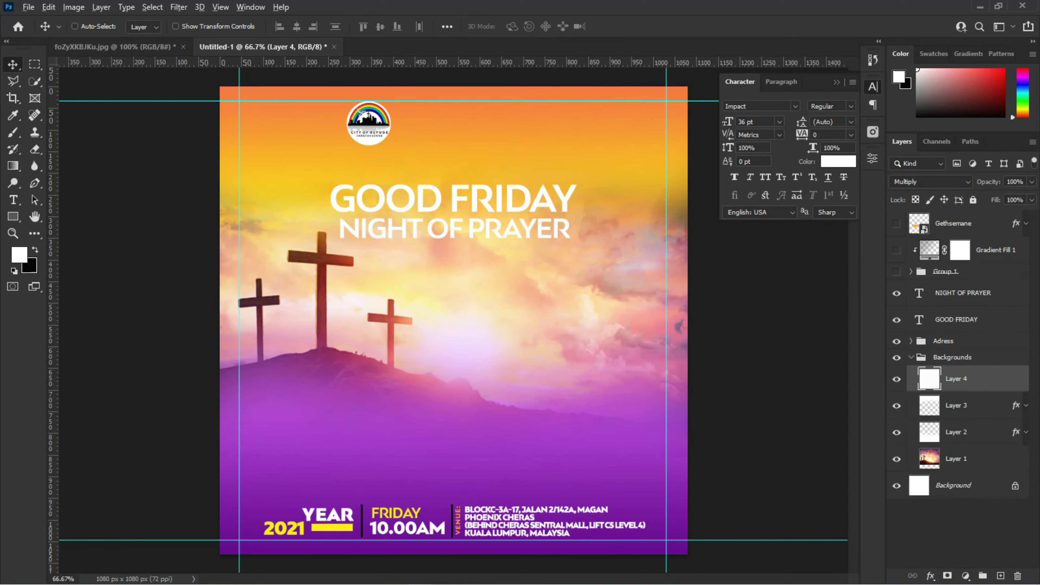
pyautogui.hotkey('ctrl', 'z')
pyautogui.click(179, 7)
pyautogui.click(197, 102)
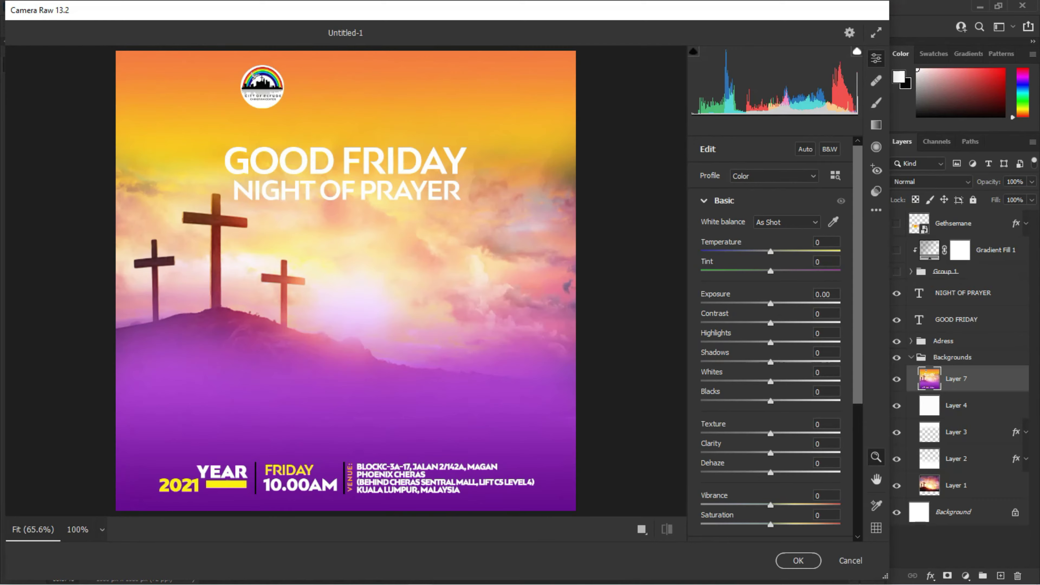
pyautogui.press('Escape')
# Hide the headings and Adress group, delete old Layer 7, and stamp the bare background
pyautogui.moveTo(897, 320); pyautogui.dragTo(896, 340)
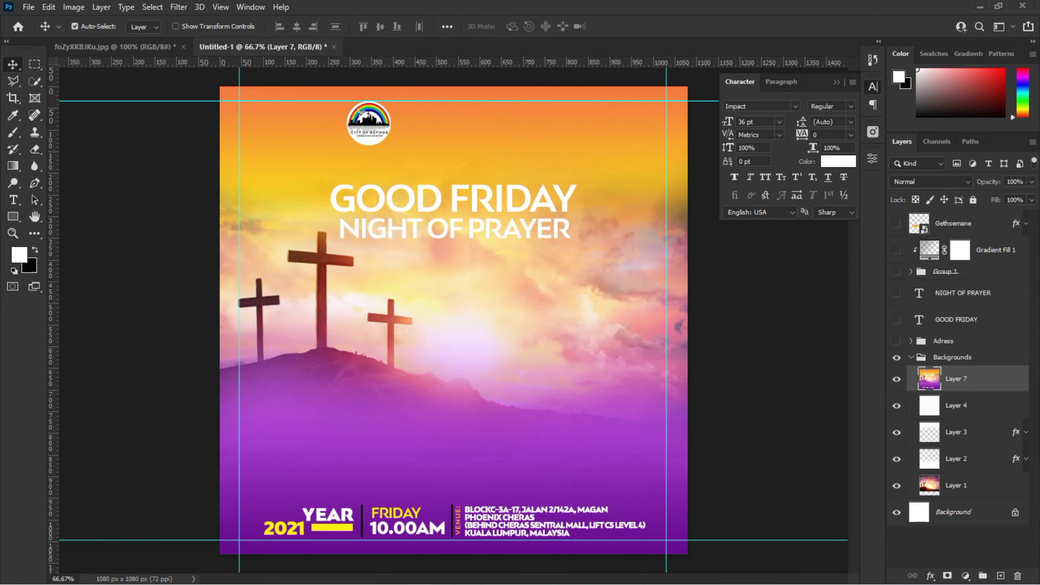
pyautogui.click(897, 378)
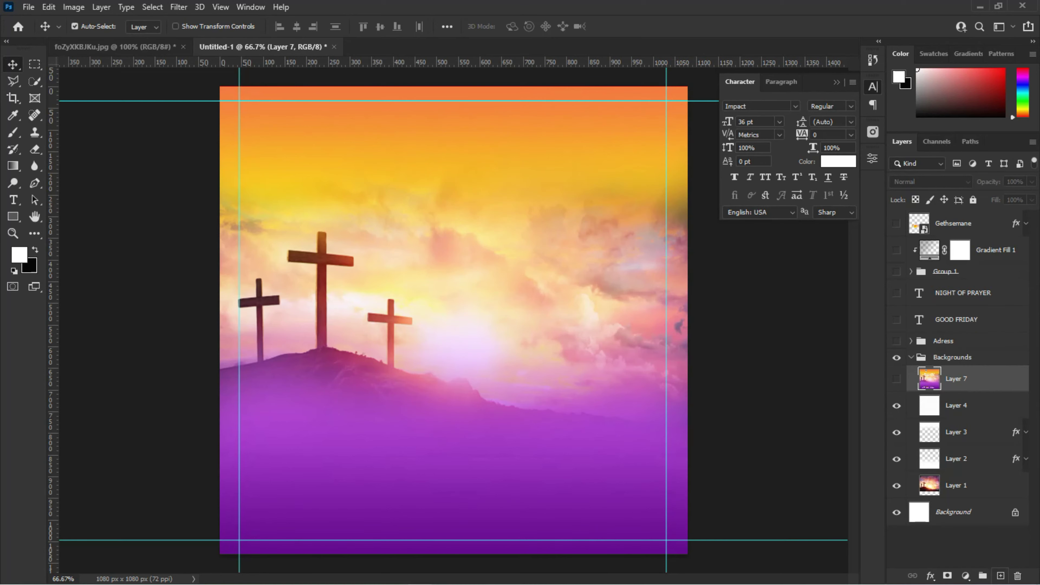
pyautogui.press('Delete')
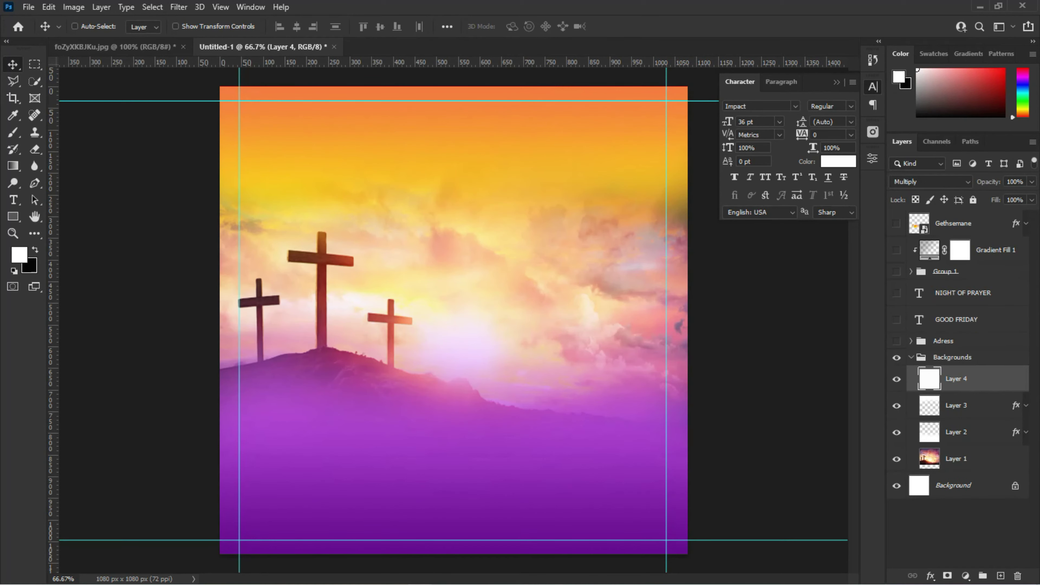
pyautogui.hotkey('ctrl', 'alt', 'shift', 'e')
# Grade the new layer in Camera Raw: Contrast +25, Blacks -73, Saturation +18, added clarity
pyautogui.click(179, 7)
pyautogui.hotkey('shift', 'ctrl', 'a')
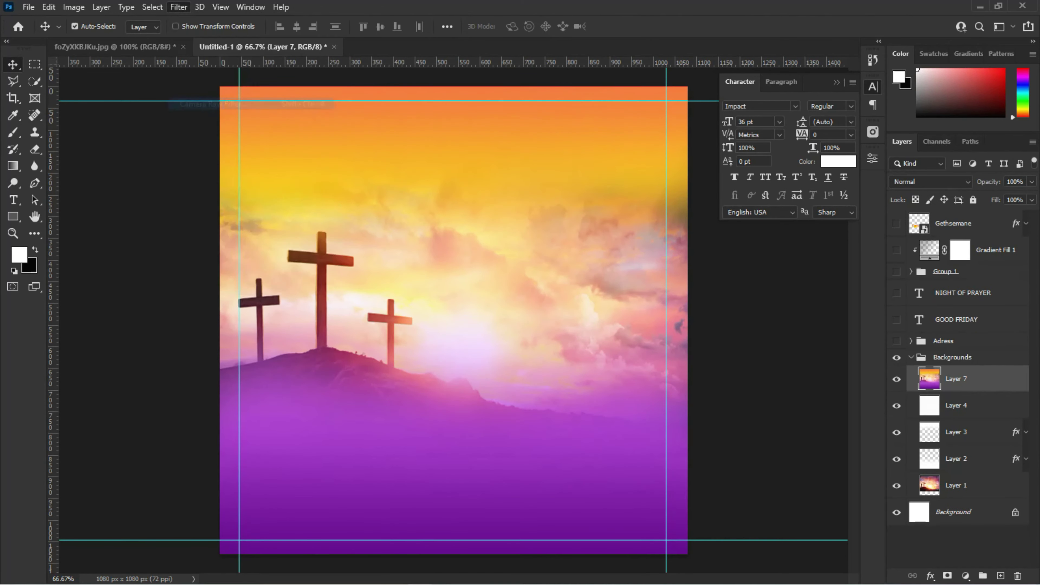
pyautogui.moveTo(770, 362); pyautogui.dragTo(739, 362)
pyautogui.moveTo(770, 433)
pyautogui.mouseDown()
pyautogui.moveTo(792, 433)
pyautogui.moveTo(791, 452)
pyautogui.mouseUp()
pyautogui.moveTo(770, 304); pyautogui.dragTo(788, 323)
pyautogui.moveTo(791, 453); pyautogui.dragTo(790, 453)
pyautogui.moveTo(771, 342); pyautogui.dragTo(754, 343)
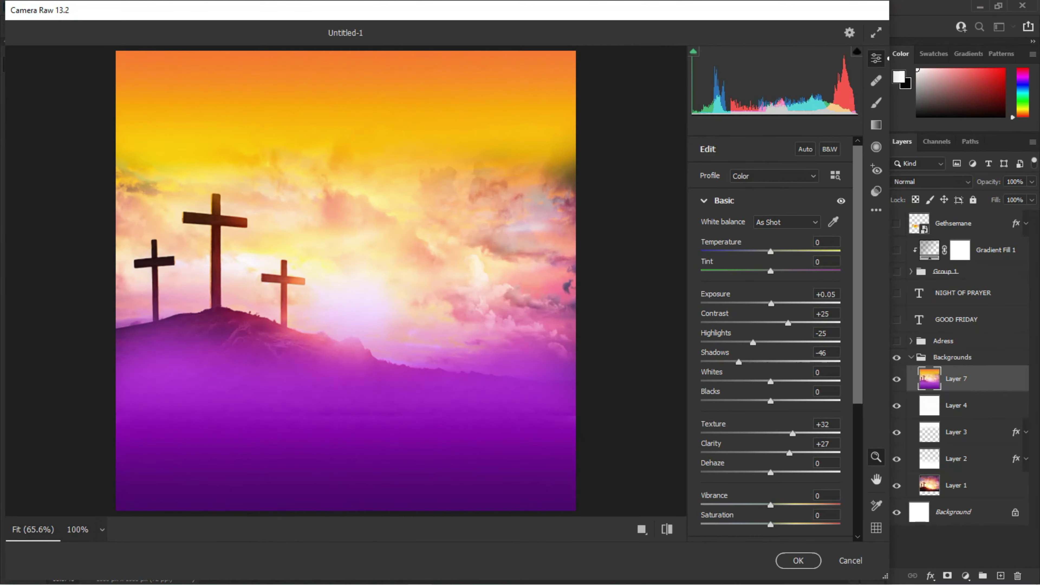
pyautogui.moveTo(770, 402); pyautogui.dragTo(720, 401)
pyautogui.moveTo(770, 524)
pyautogui.mouseDown()
pyautogui.moveTo(783, 525)
pyautogui.moveTo(779, 505)
pyautogui.mouseUp()
pyautogui.click(798, 561)
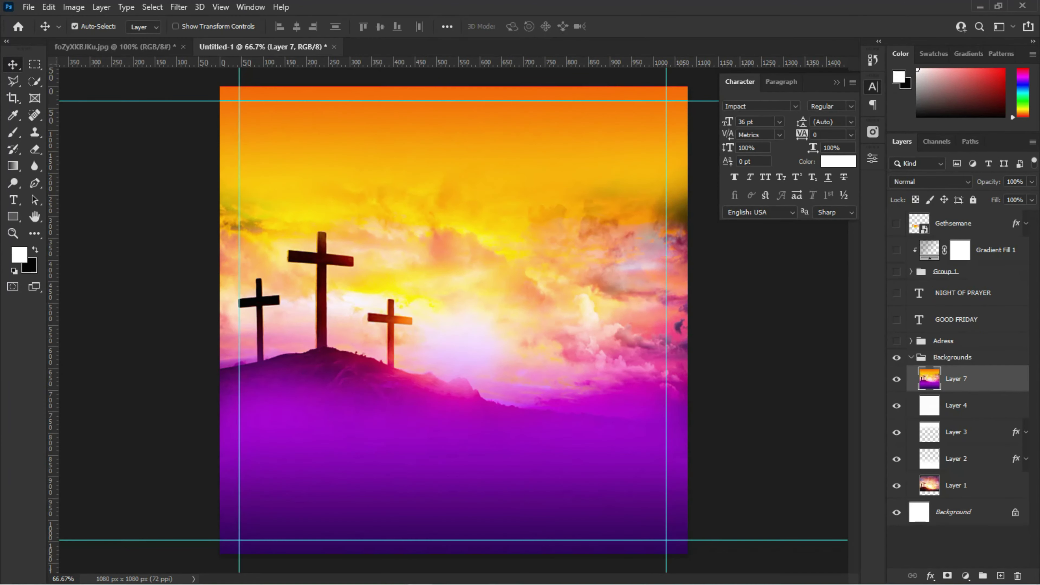
# Show the Gethsemane title, Gradient Fill 1 and Group 1 again
pyautogui.click(896, 223)
pyautogui.click(897, 250)
pyautogui.click(896, 271)
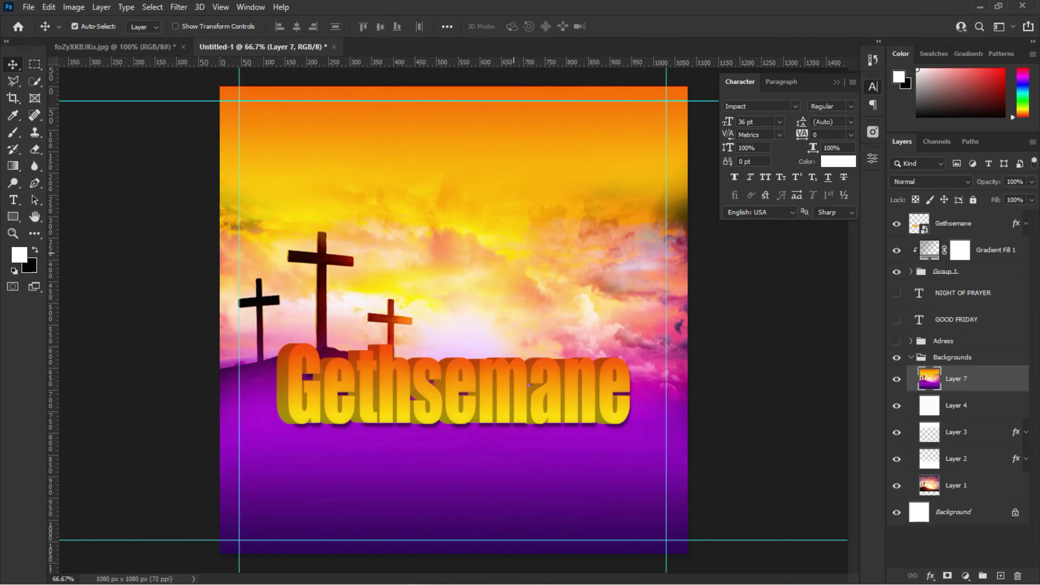
# Move the Gethsemane title, gradient and Group 1 lower on the flyer
pyautogui.click(975, 272)
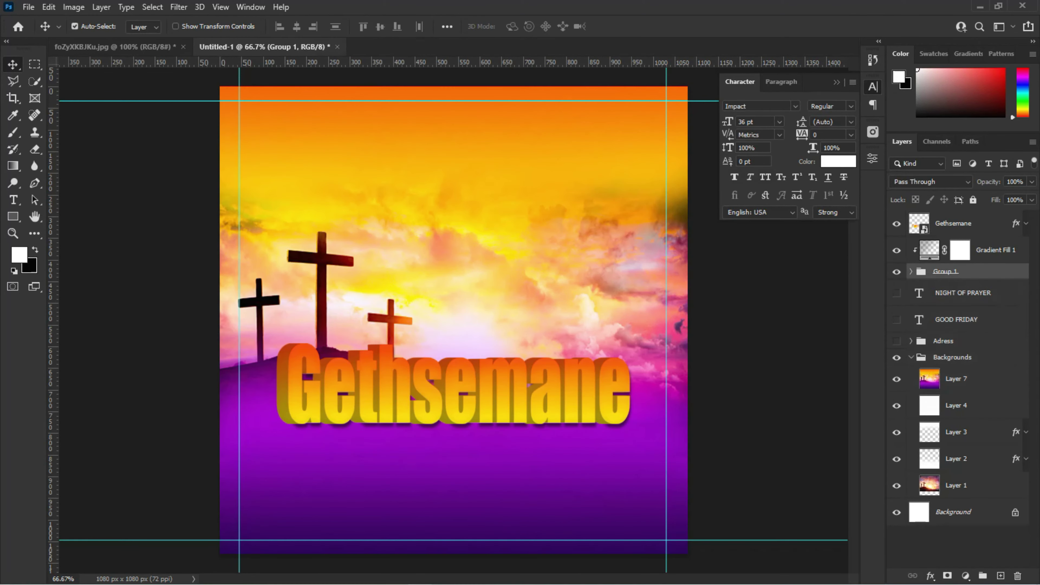
pyautogui.keyDown('shift'); pyautogui.click(955, 223); pyautogui.keyUp('shift')
pyautogui.moveTo(466, 350)
pyautogui.mouseDown()
pyautogui.moveTo(471, 318)
pyautogui.moveTo(467, 378)
pyautogui.mouseUp()
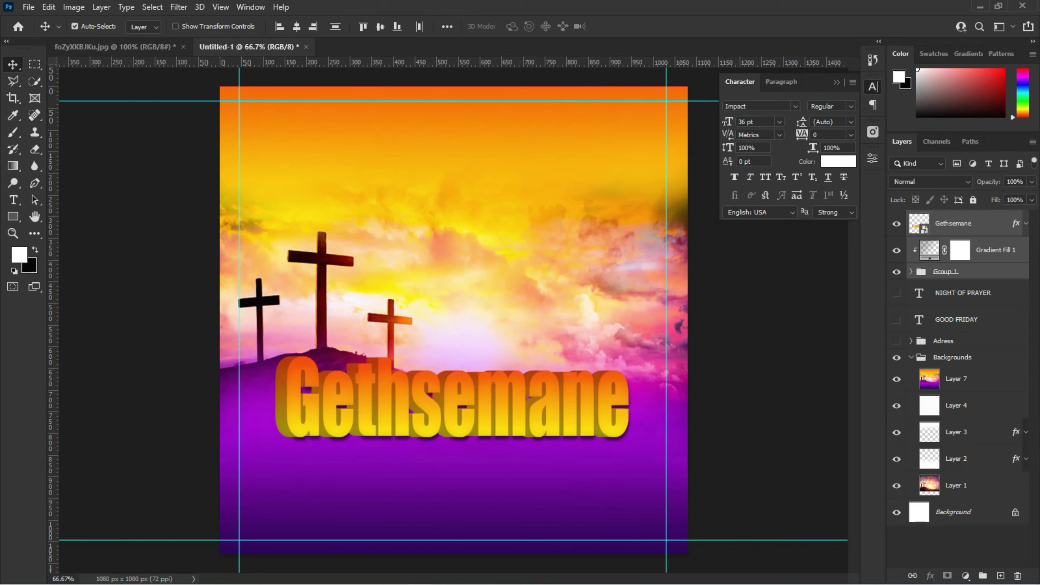
# Show the headings and Adress group again and nudge the bottom info block up
pyautogui.moveTo(897, 292); pyautogui.dragTo(897, 319)
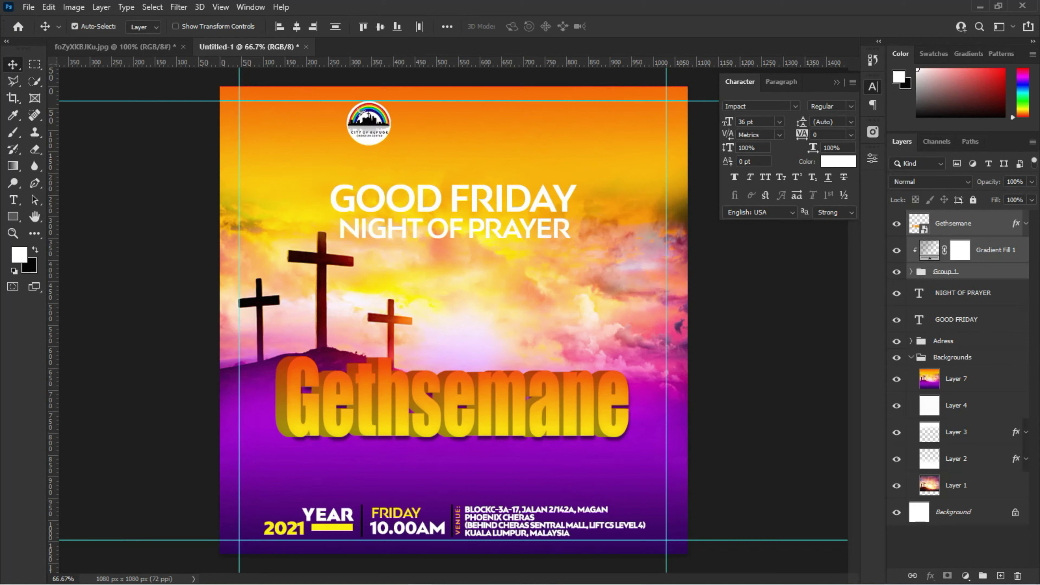
pyautogui.click(911, 340)
pyautogui.scroll(-3, 962, 368)
pyautogui.hotkey('shift', 'Up')
pyautogui.hotkey('shift', 'Up')
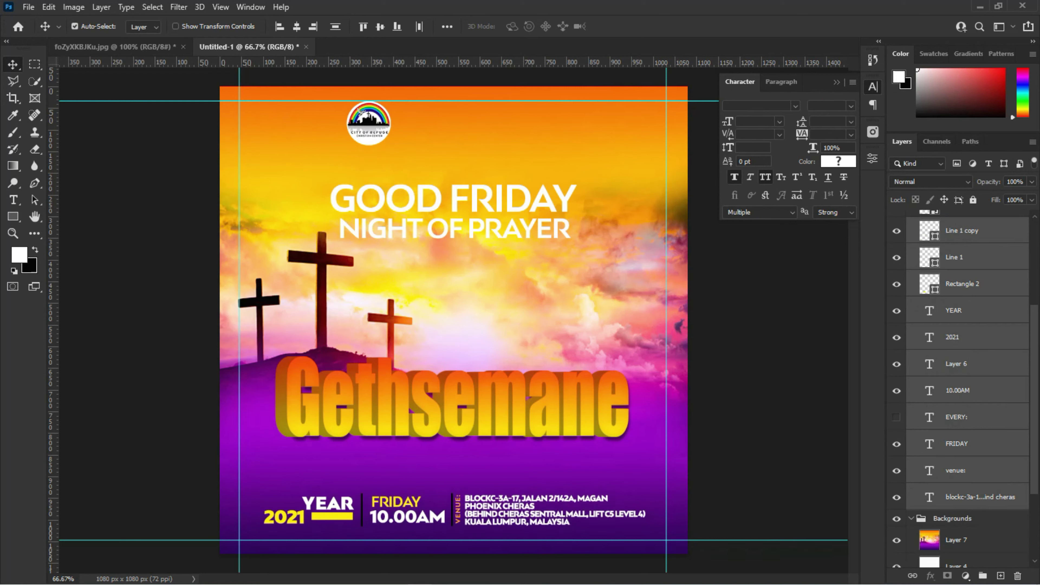
pyautogui.hotkey('shift', 'Up')
pyautogui.hotkey('shift', 'Up')
# Colour the VENUE label yellow f6db01 and collapse the Adress group
pyautogui.click(954, 470)
pyautogui.click(839, 161)
pyautogui.click(458, 515)
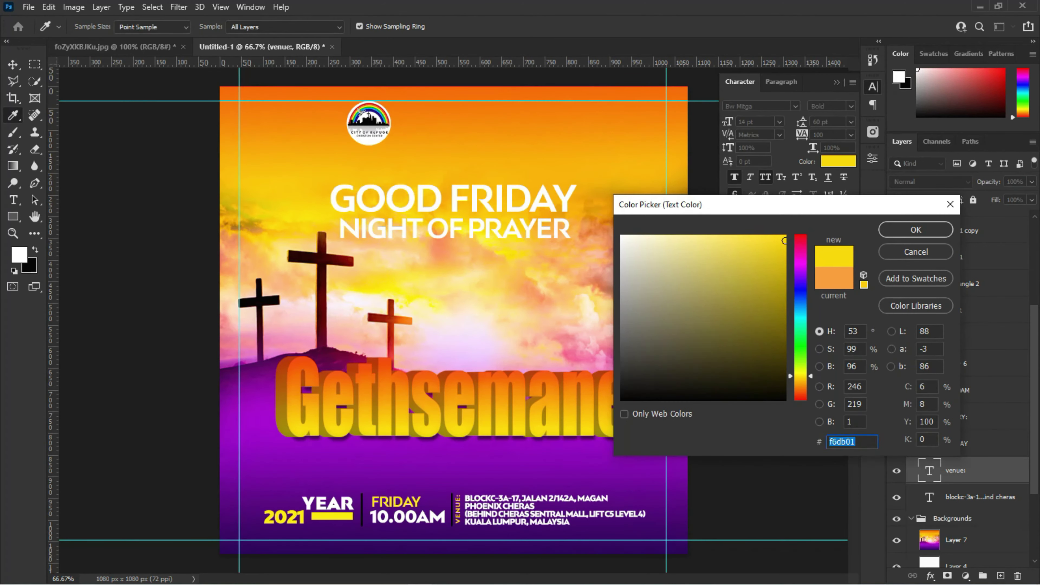
pyautogui.press('Return')
pyautogui.scroll(5, 958, 368)
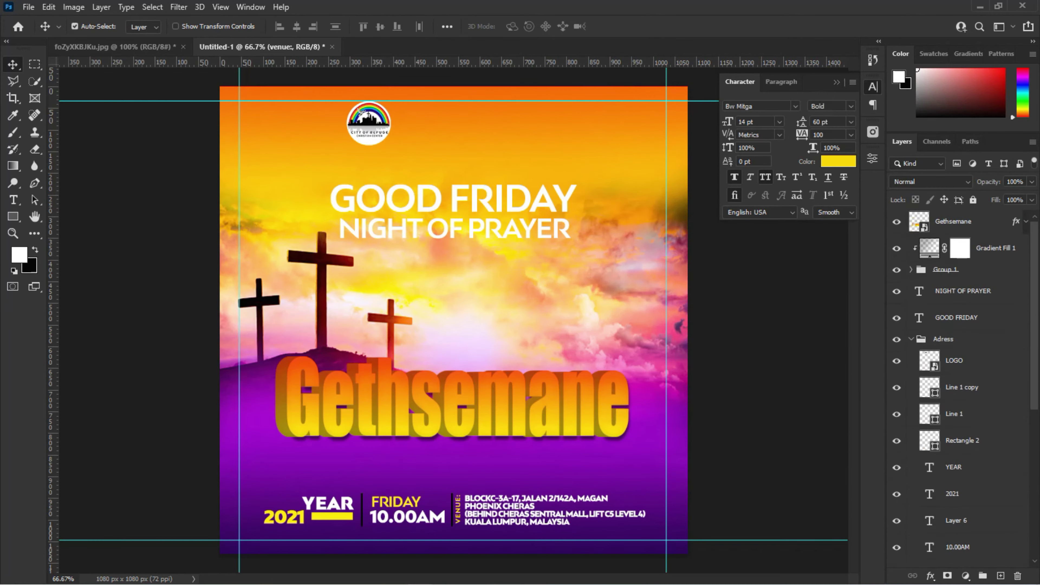
pyautogui.click(911, 341)
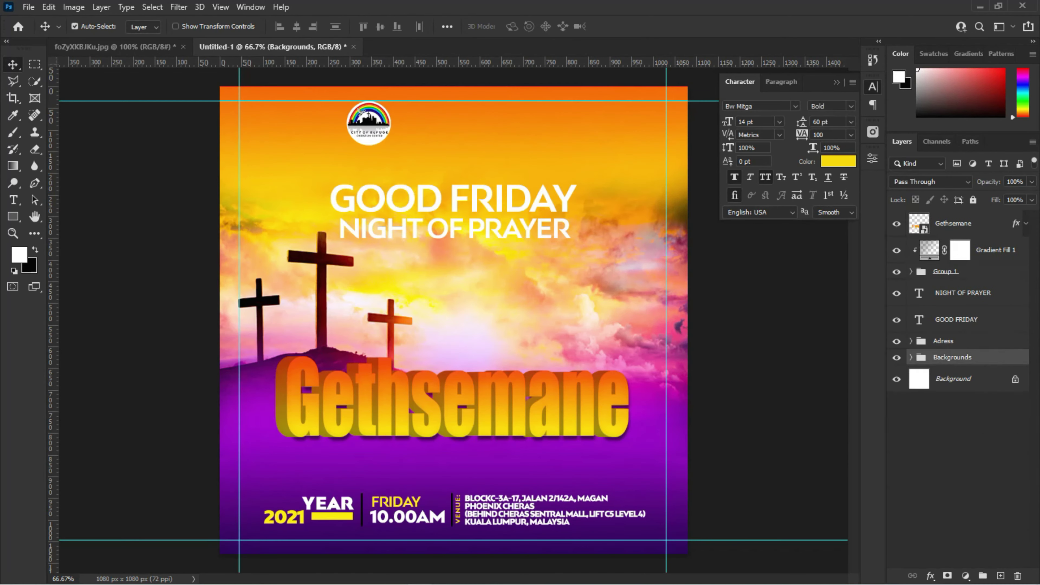
# Enable a Drop Shadow layer style on the Gethsemane copy 2 layer
pyautogui.click(911, 357)
pyautogui.click(1004, 442)
pyautogui.click(1004, 415)
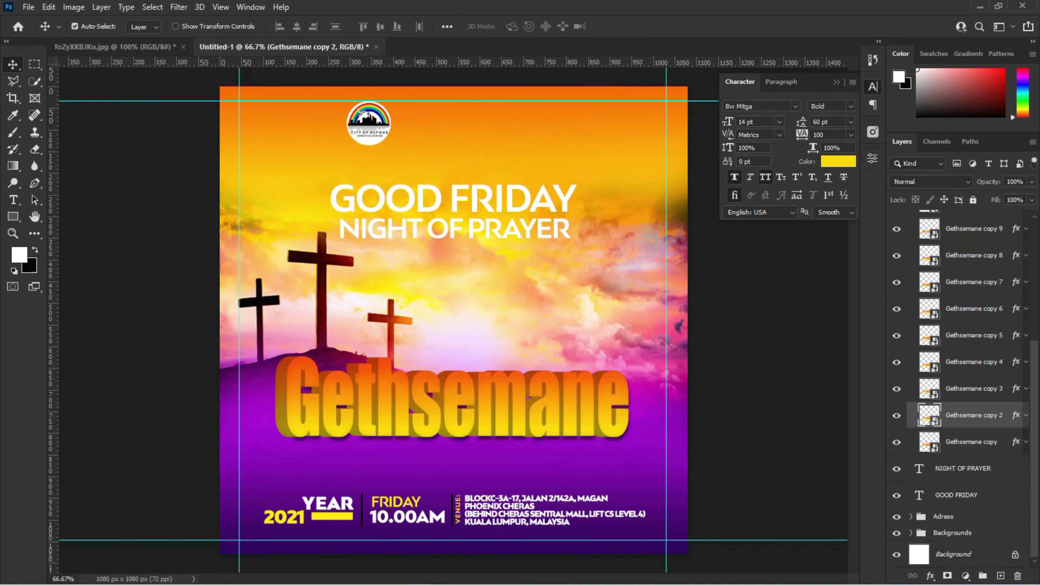
pyautogui.doubleClick(1004, 415)
pyautogui.click(559, 458)
# Tune the drop shadow to 77% opacity, 125° angle, 25% spread and 6 px distance
pyautogui.moveTo(782, 281); pyautogui.dragTo(795, 282)
pyautogui.moveTo(751, 321); pyautogui.dragTo(780, 336)
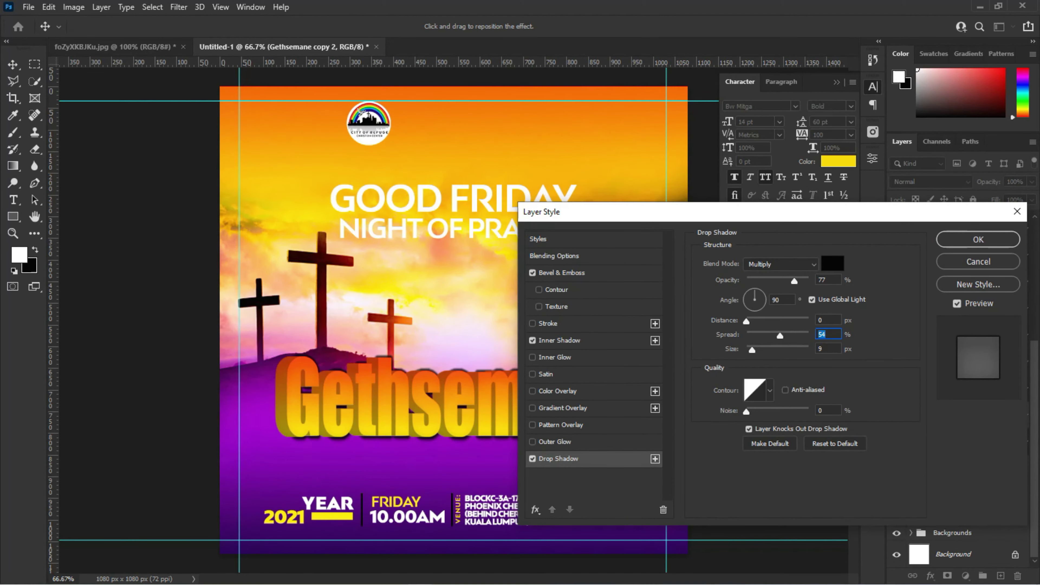
pyautogui.moveTo(696, 211); pyautogui.dragTo(835, 218)
pyautogui.moveTo(890, 302); pyautogui.dragTo(888, 301)
pyautogui.write('1')
pyautogui.write('25')
pyautogui.press('Tab')
pyautogui.write('25')
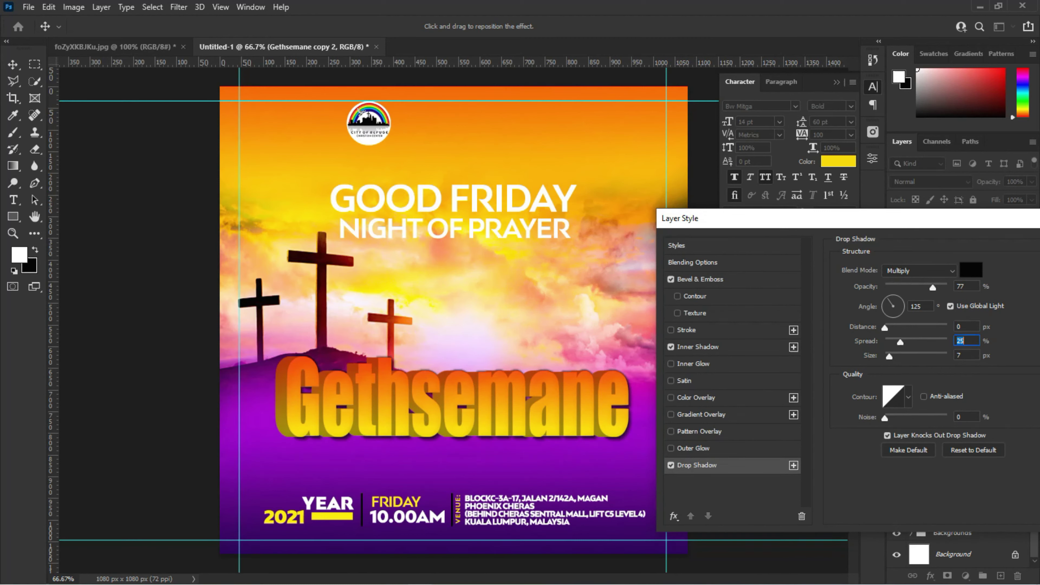
pyautogui.moveTo(885, 327); pyautogui.dragTo(890, 328)
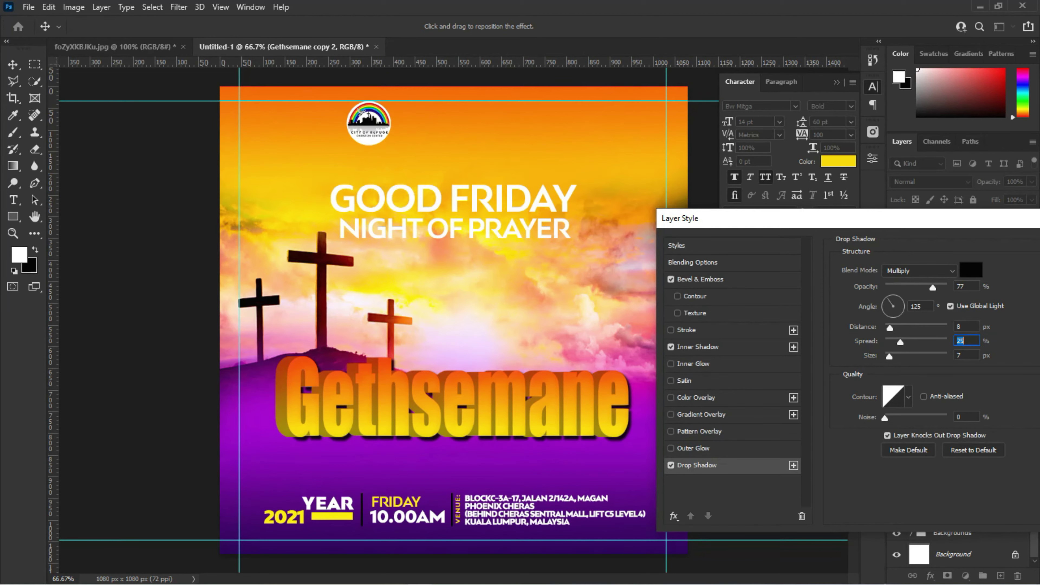
pyautogui.press('Down')
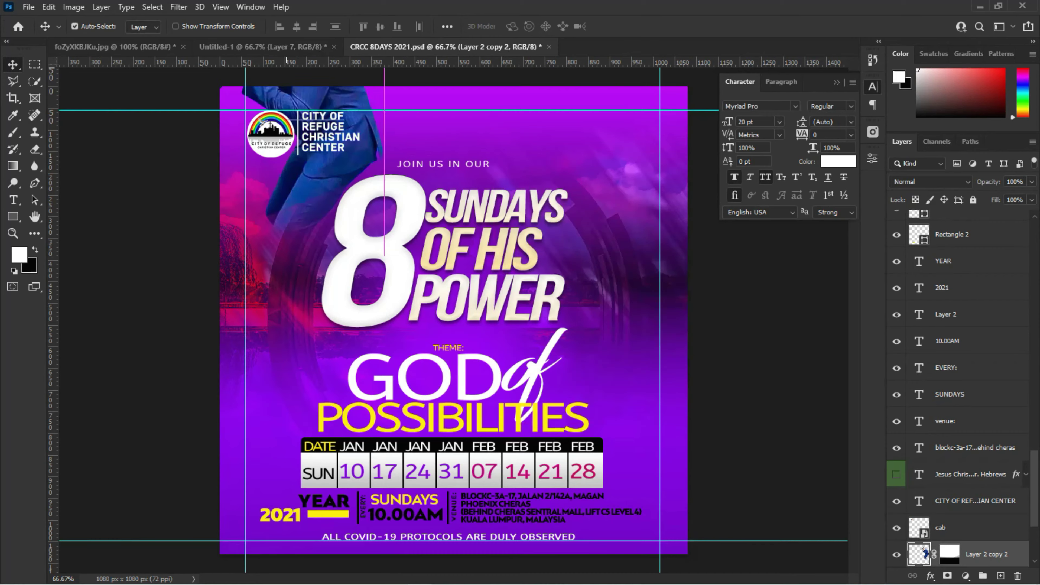
# Bring the singer photo into the flyer and collapse the Backgrounds group
pyautogui.hotkey('ctrl', 'shift', 'Tab')
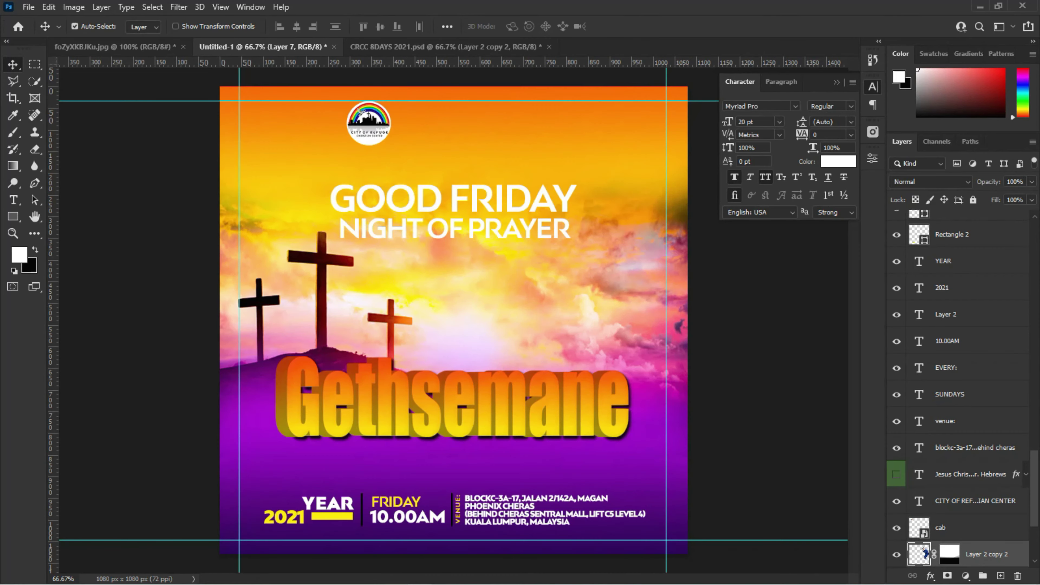
pyautogui.moveTo(262, 47)
pyautogui.mouseDown()
pyautogui.moveTo(637, 336)
pyautogui.moveTo(623, 329)
pyautogui.mouseUp()
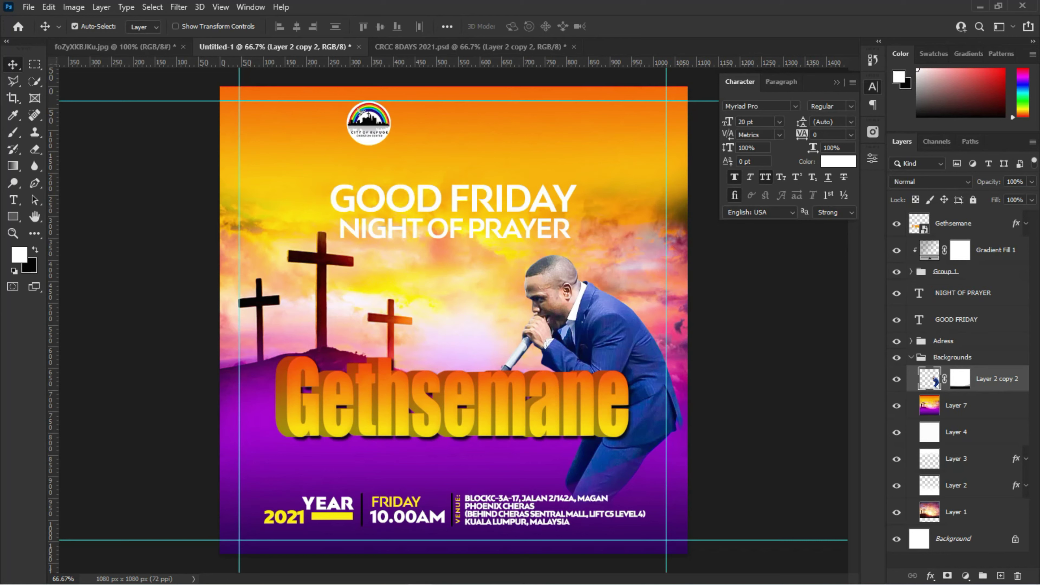
pyautogui.click(912, 357)
# Copy the CITY OF REFUGE CHRISTIAN CENTER text into the flyer and align it beside the logo
pyautogui.click(465, 47)
pyautogui.moveTo(328, 123); pyautogui.dragTo(435, 426)
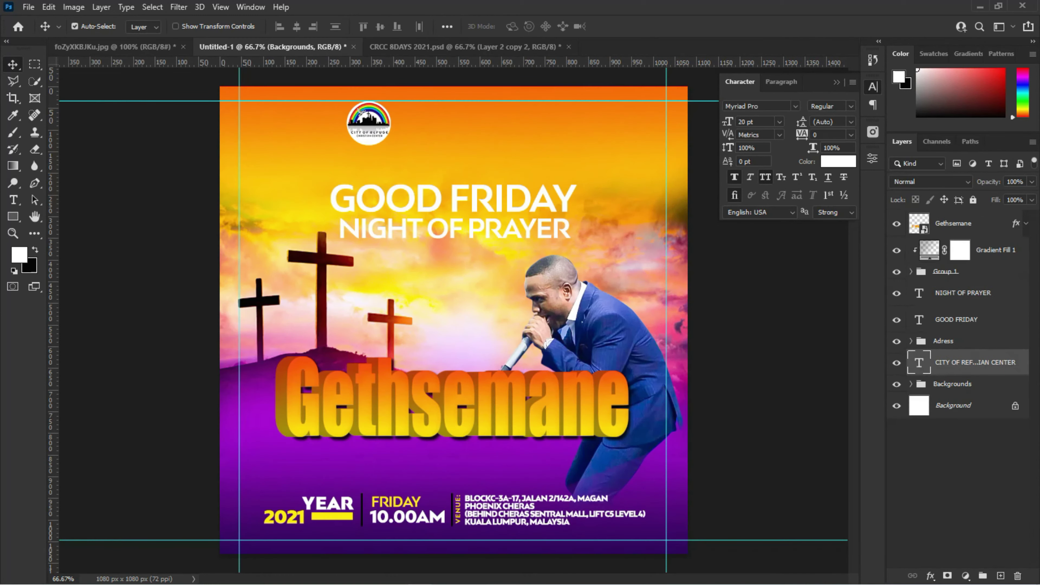
pyautogui.moveTo(413, 131); pyautogui.dragTo(467, 127)
pyautogui.moveTo(369, 123); pyautogui.dragTo(417, 124)
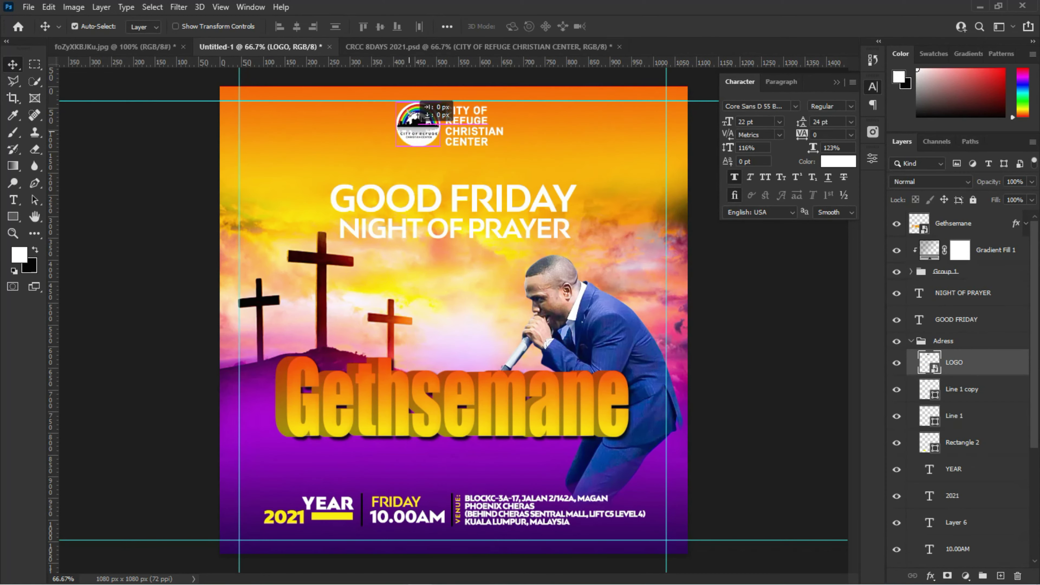
pyautogui.click(471, 127)
pyautogui.moveTo(471, 128); pyautogui.dragTo(471, 122)
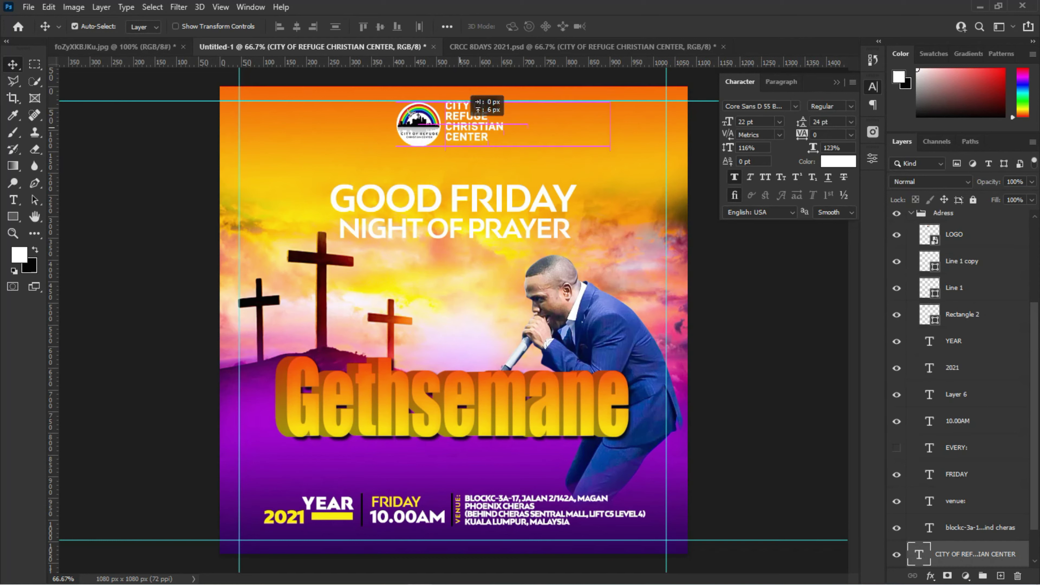
pyautogui.click(418, 123)
pyautogui.press('Up')
pyautogui.press('Up')
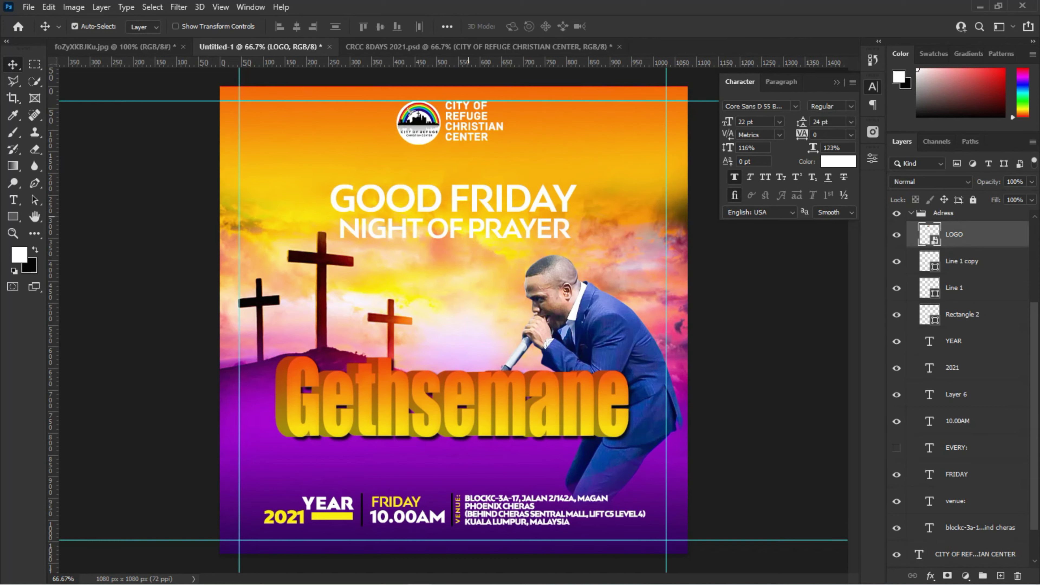
# Nudge NIGHT OF PRAYER and the JOIN US IN OUR line down, and shift the logo left
pyautogui.click(491, 228)
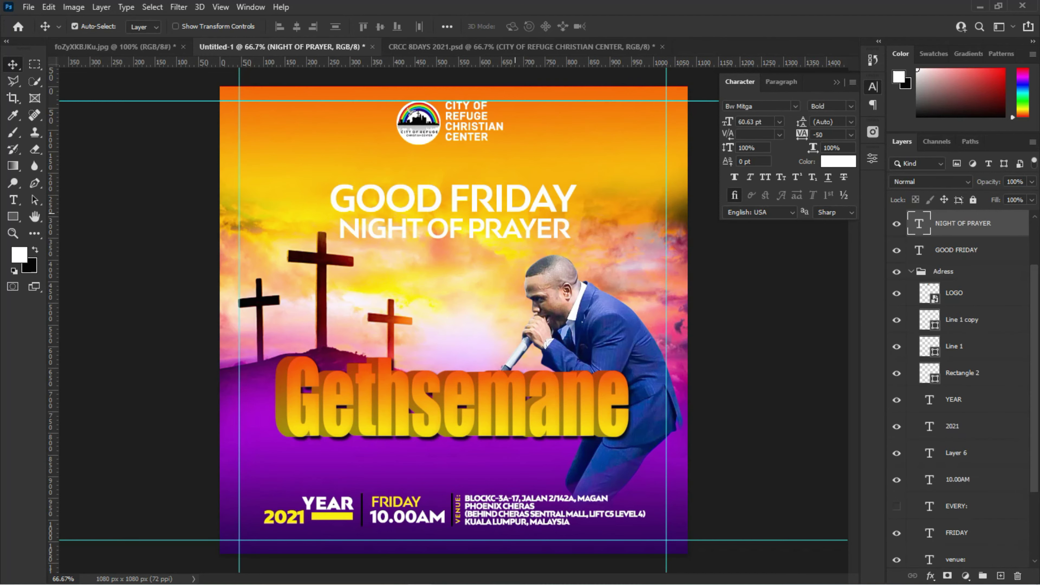
pyautogui.click(912, 271)
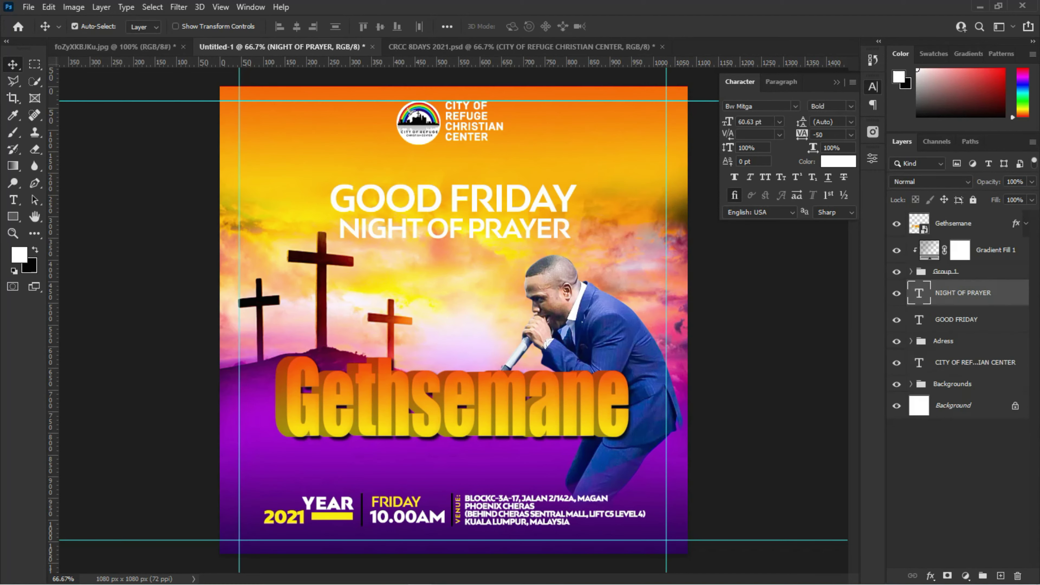
pyautogui.hotkey('alt', '[')
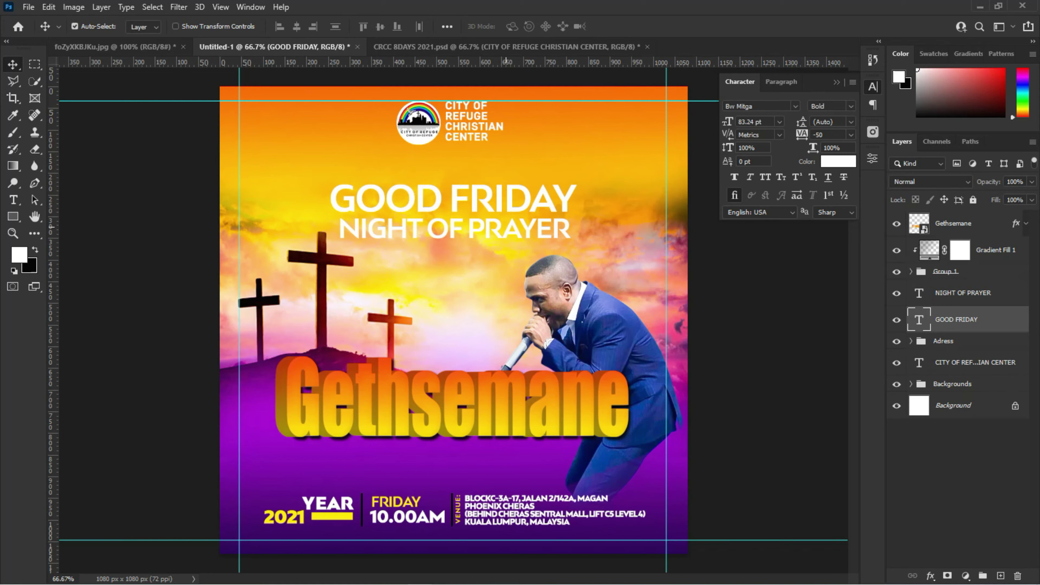
pyautogui.hotkey('alt', ']')
pyautogui.hotkey('shift', 'Down')
pyautogui.hotkey('shift', 'Down')
pyautogui.hotkey('shift', 'Down')
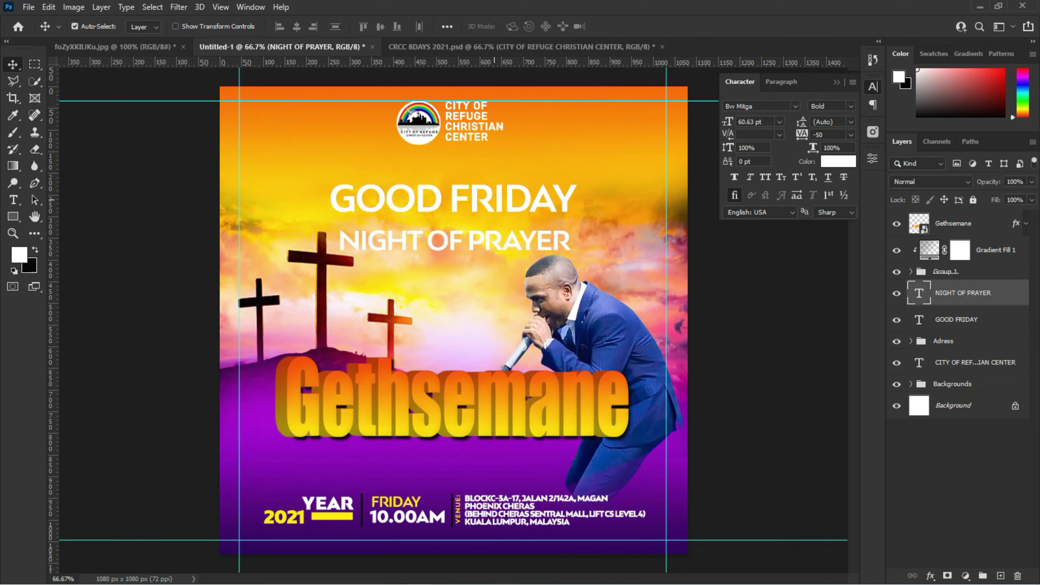
pyautogui.hotkey('shift', 'Down')
pyautogui.hotkey('shift', 'Down')
pyautogui.hotkey('shift', 'Down')
pyautogui.hotkey('alt', '[')
pyautogui.hotkey('alt', '[')
pyautogui.hotkey('alt', '[')
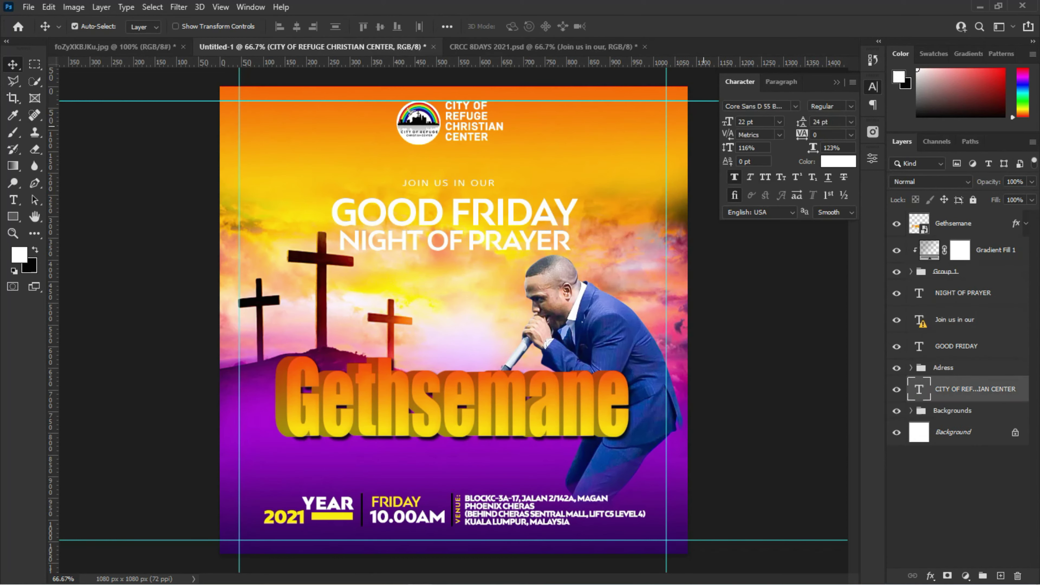
pyautogui.moveTo(419, 113)
pyautogui.mouseDown()
pyautogui.moveTo(408, 114)
pyautogui.moveTo(419, 113)
pyautogui.mouseUp()
# Enlarge GOOD FRIDAY to about 95 pt and recentre it
pyautogui.click(418, 225)
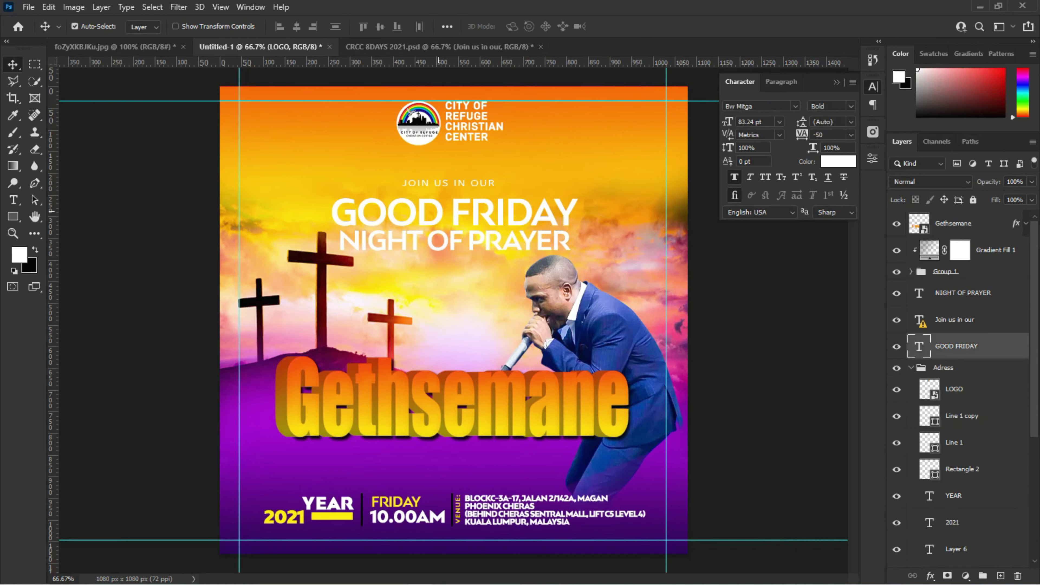
pyautogui.hotkey('ctrl', 't')
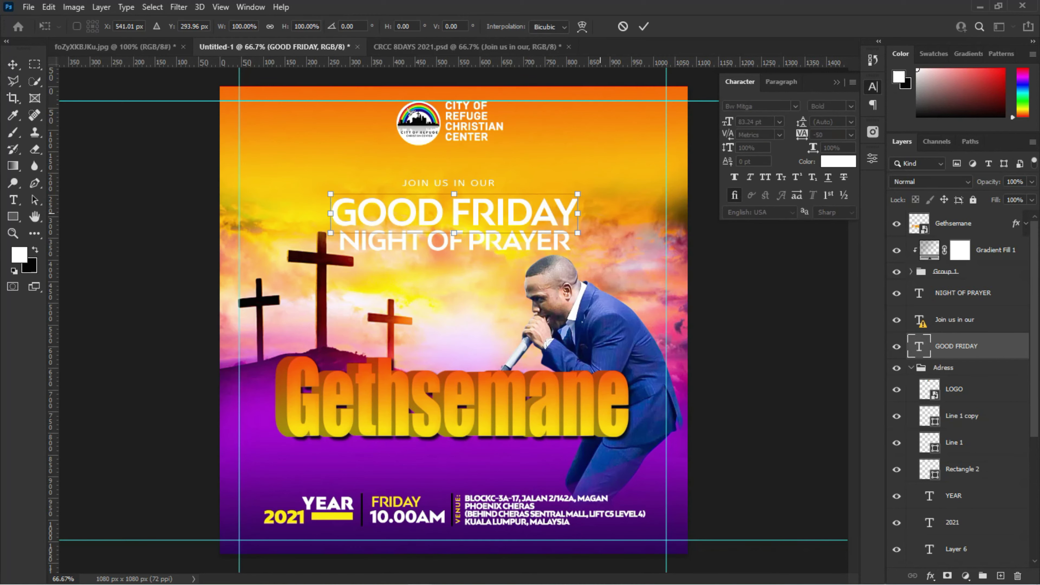
pyautogui.moveTo(578, 194); pyautogui.dragTo(613, 189)
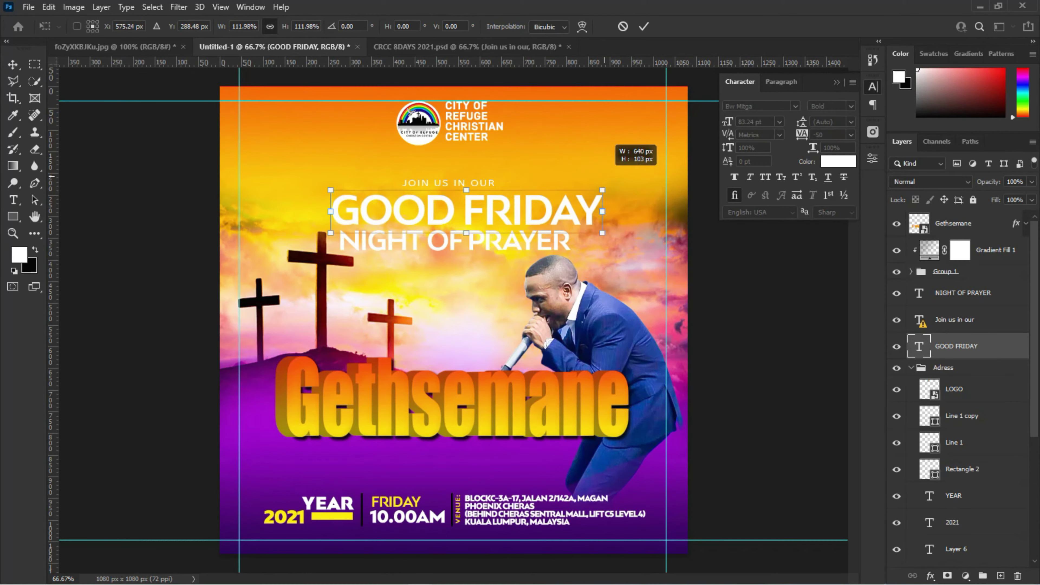
pyautogui.press('Return')
pyautogui.moveTo(502, 208); pyautogui.dragTo(483, 209)
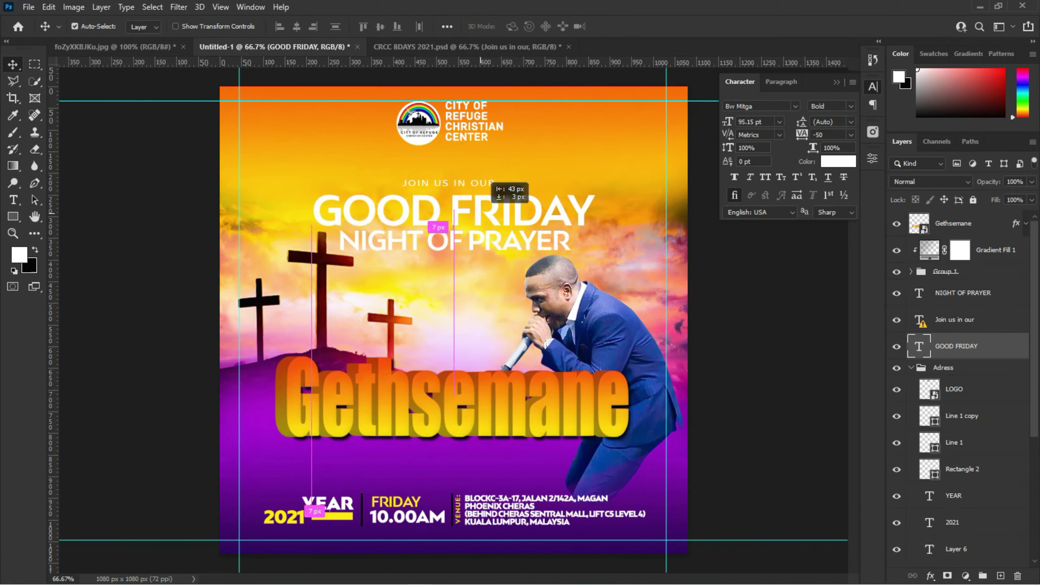
# Give GOOD FRIDAY 113% vertical scale, 110% horizontal scale and -75 tracking, shifted left
pyautogui.press('BackSpace')
pyautogui.press('BackSpace')
pyautogui.press('BackSpace')
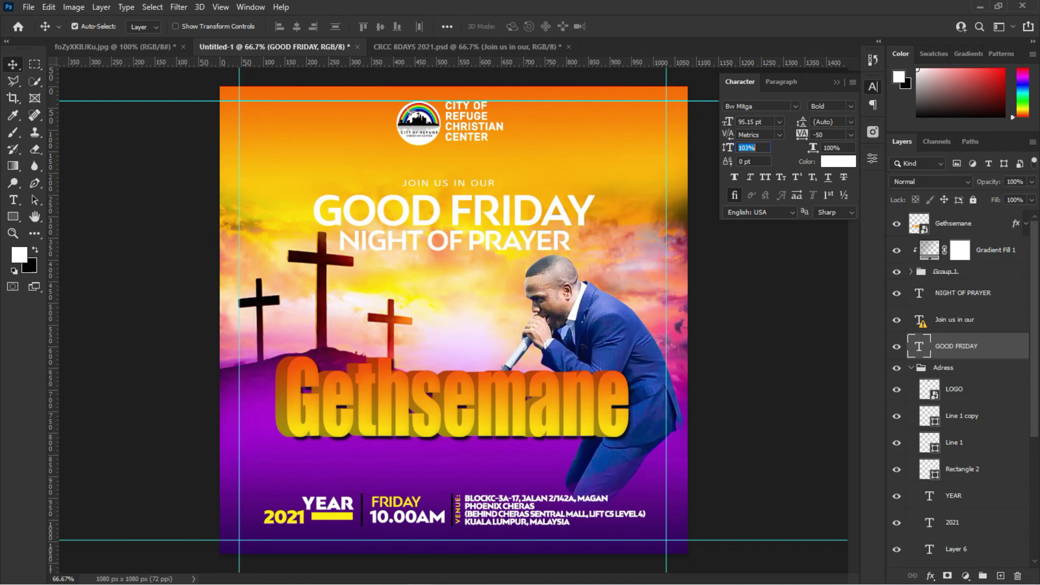
pyautogui.write('113')
pyautogui.press('Return')
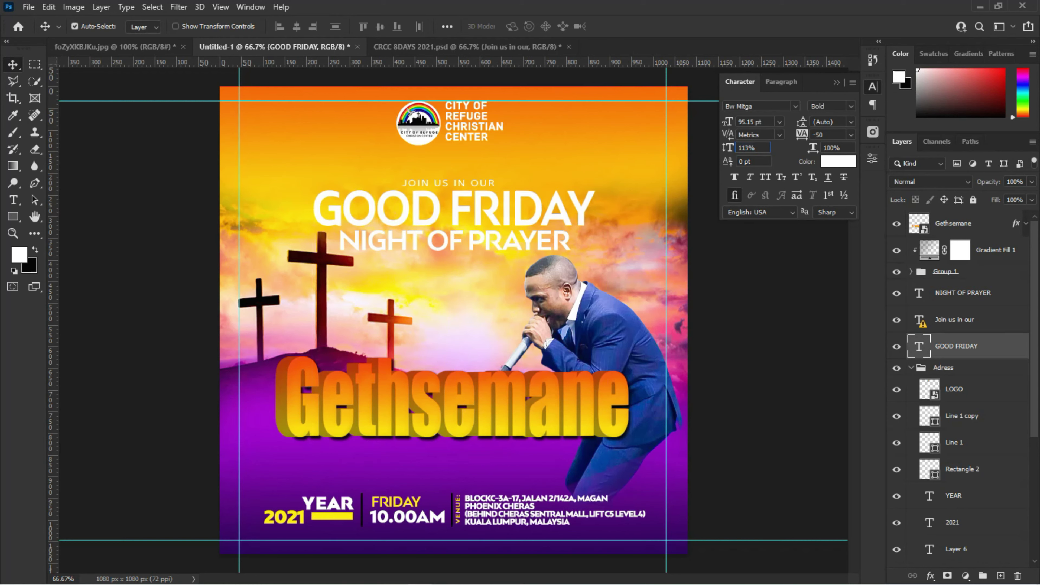
pyautogui.press('Up')
pyautogui.press('Up')
pyautogui.press('Up')
pyautogui.press('Up')
pyautogui.press('Up')
pyautogui.press('Up')
pyautogui.press('Up')
pyautogui.click(833, 148)
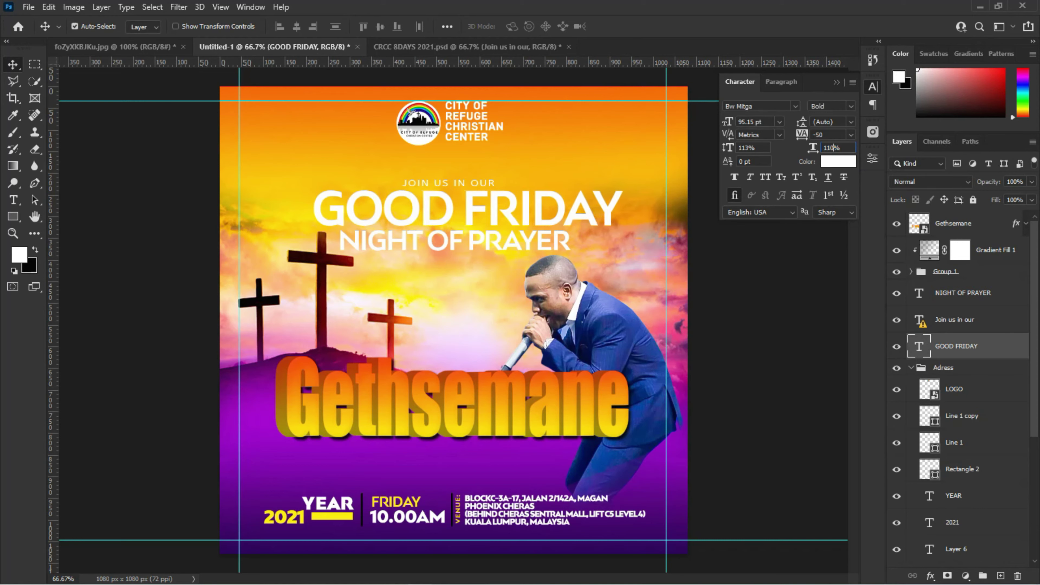
pyautogui.click(851, 134)
pyautogui.click(831, 157)
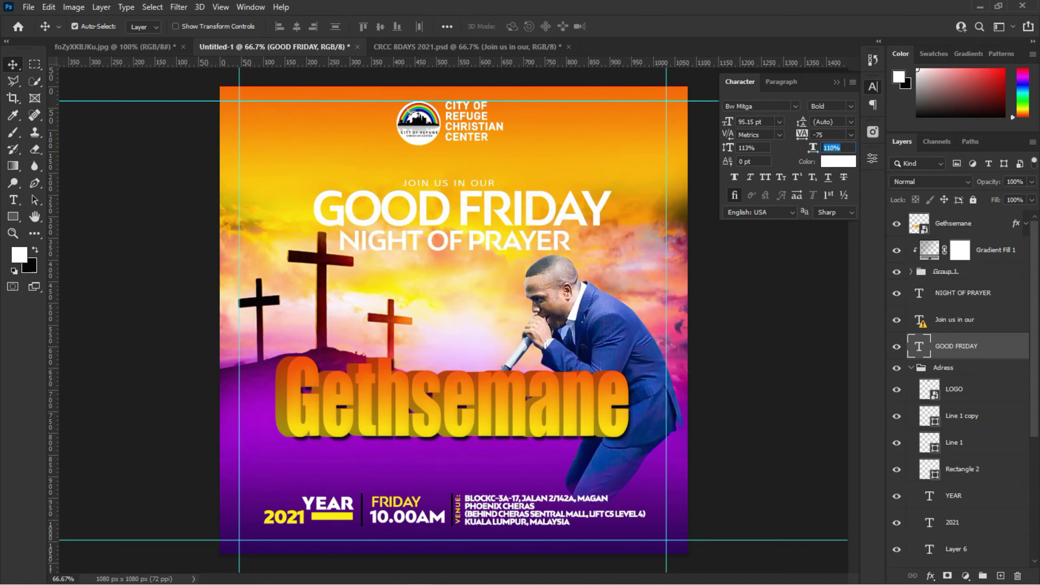
pyautogui.press('Return')
pyautogui.moveTo(497, 207); pyautogui.dragTo(466, 210)
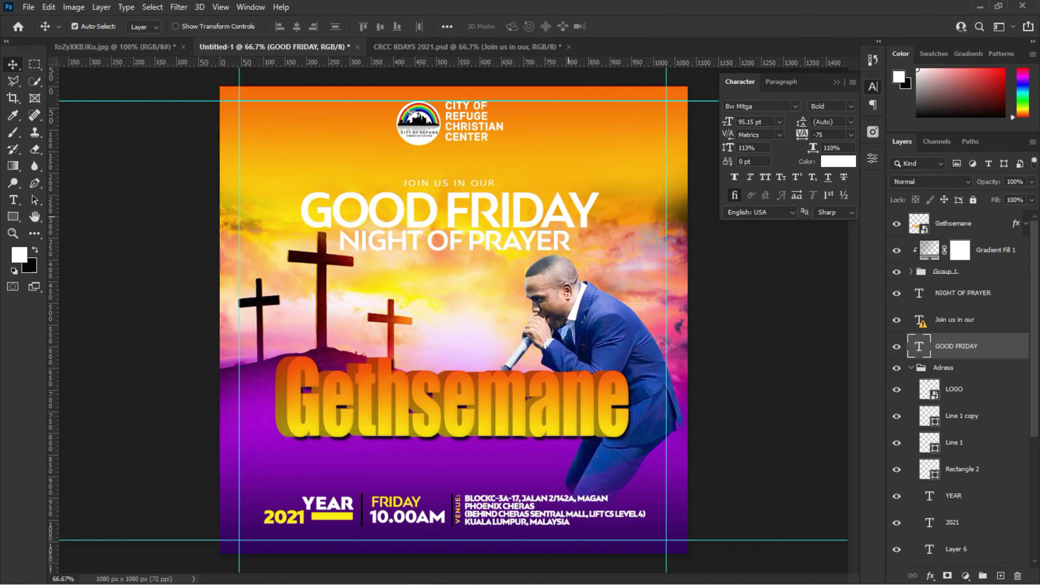
# Add a Drop Shadow layer style to GOOD FRIDAY
pyautogui.doubleClick(1000, 346)
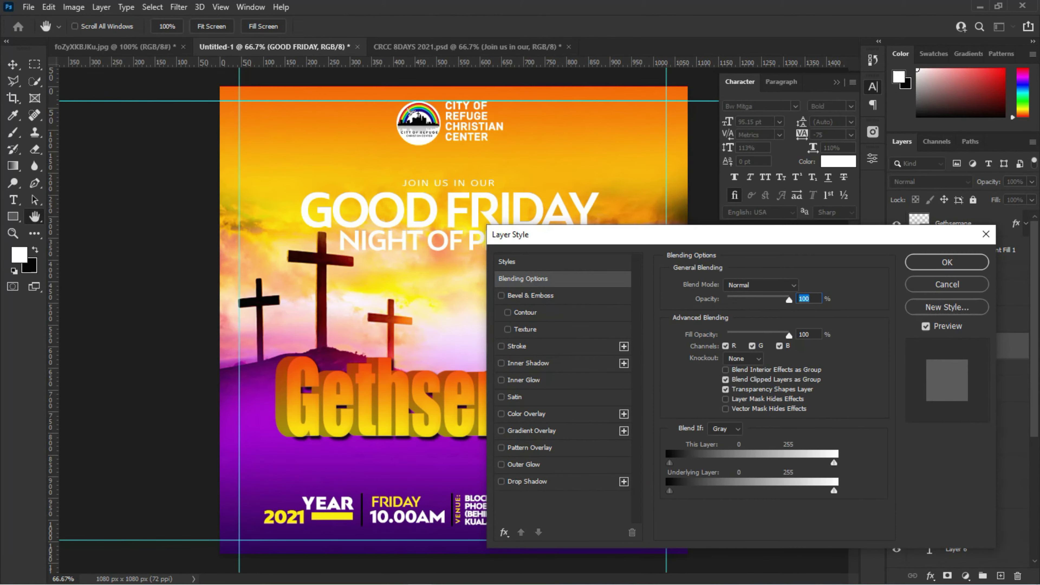
pyautogui.click(527, 481)
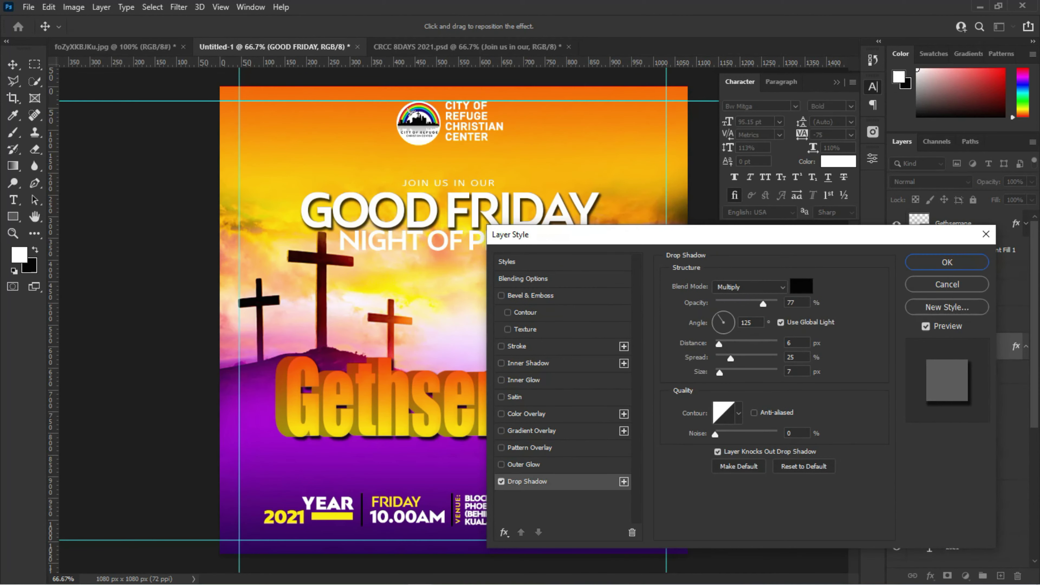
pyautogui.moveTo(533, 235)
pyautogui.mouseDown()
pyautogui.moveTo(549, 227)
pyautogui.moveTo(499, 252)
pyautogui.mouseUp()
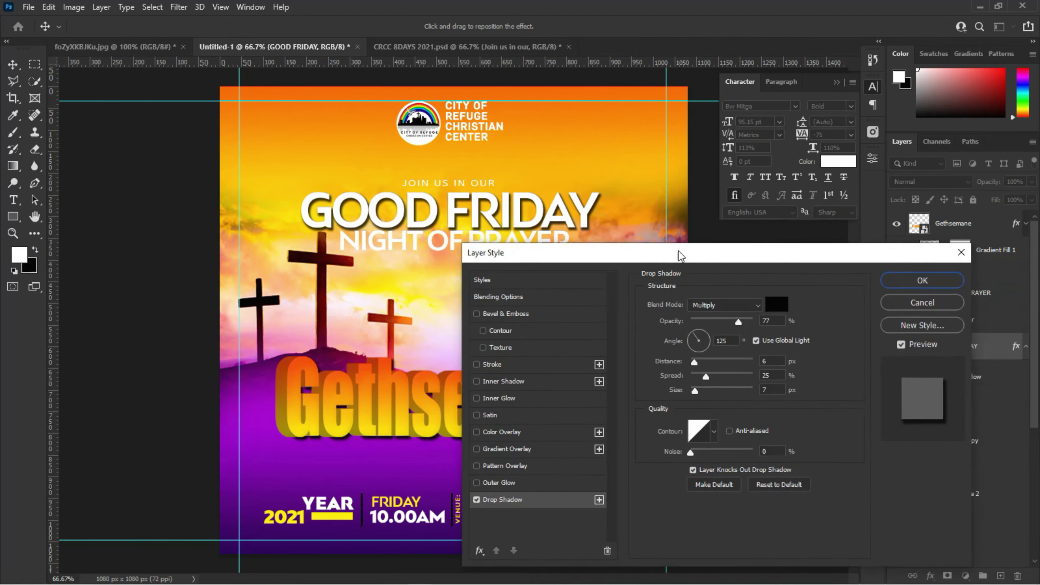
pyautogui.click(762, 360)
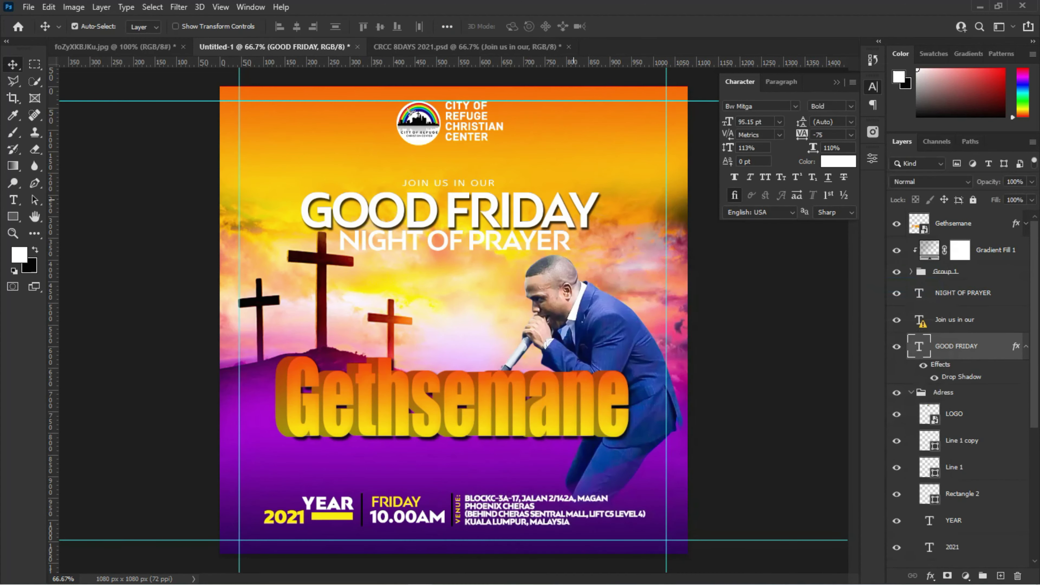
pyautogui.click(913, 279)
# Move the 'Join us in our' layer above NIGHT OF PRAYER in the Layers panel
pyautogui.rightClick(963, 292)
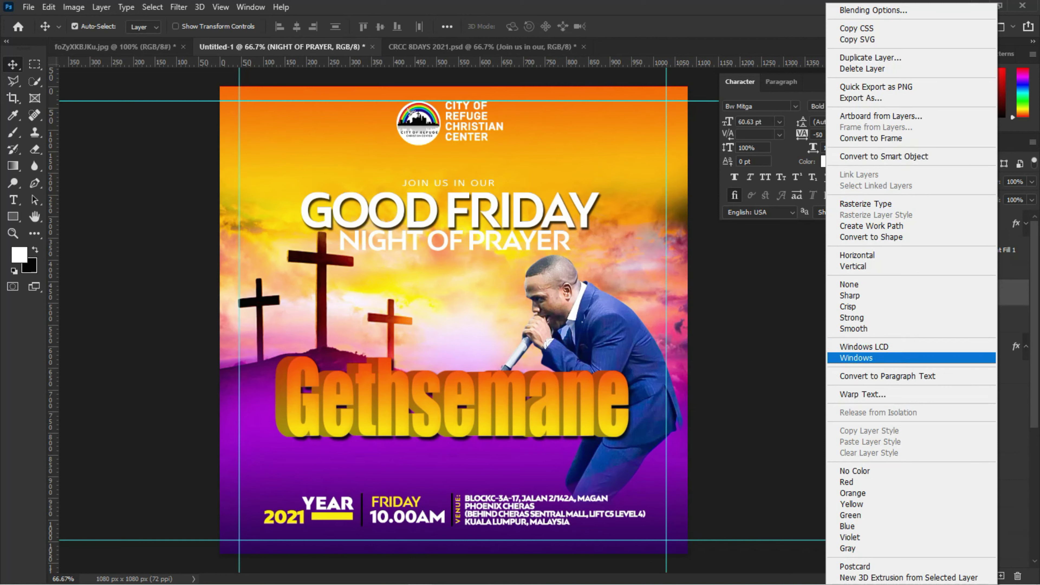
pyautogui.press('Escape')
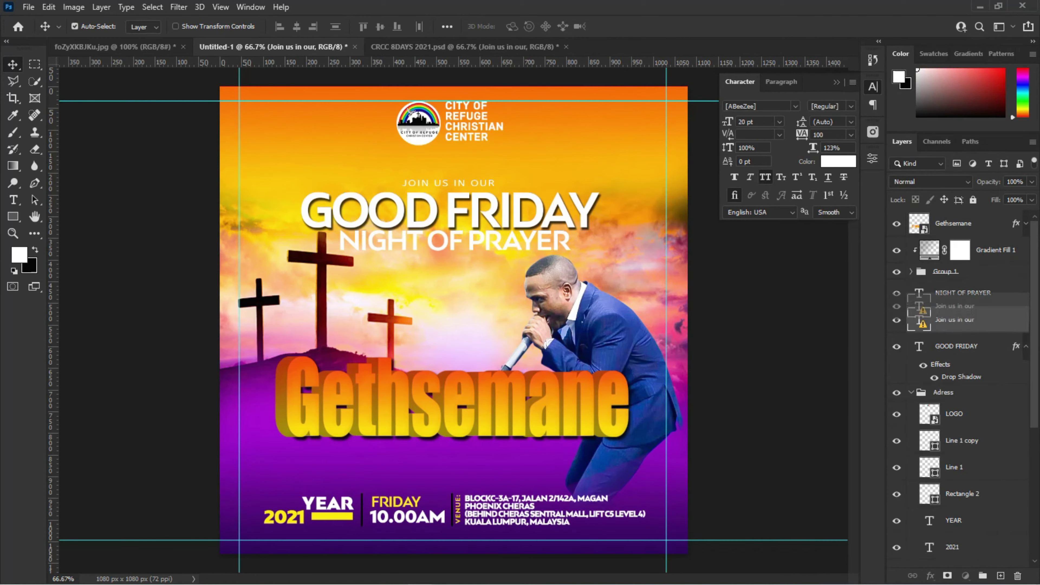
pyautogui.moveTo(955, 320); pyautogui.dragTo(954, 283)
# Copy GOOD FRIDAY's layer style and paste it onto NIGHT OF PRAYER
pyautogui.rightClick(956, 346)
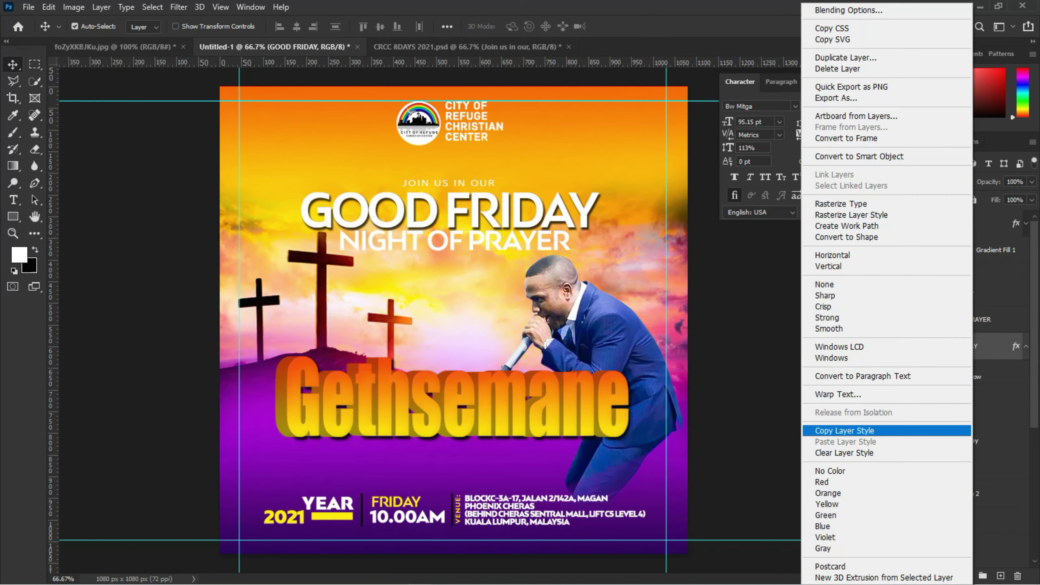
pyautogui.click(844, 430)
pyautogui.rightClick(987, 320)
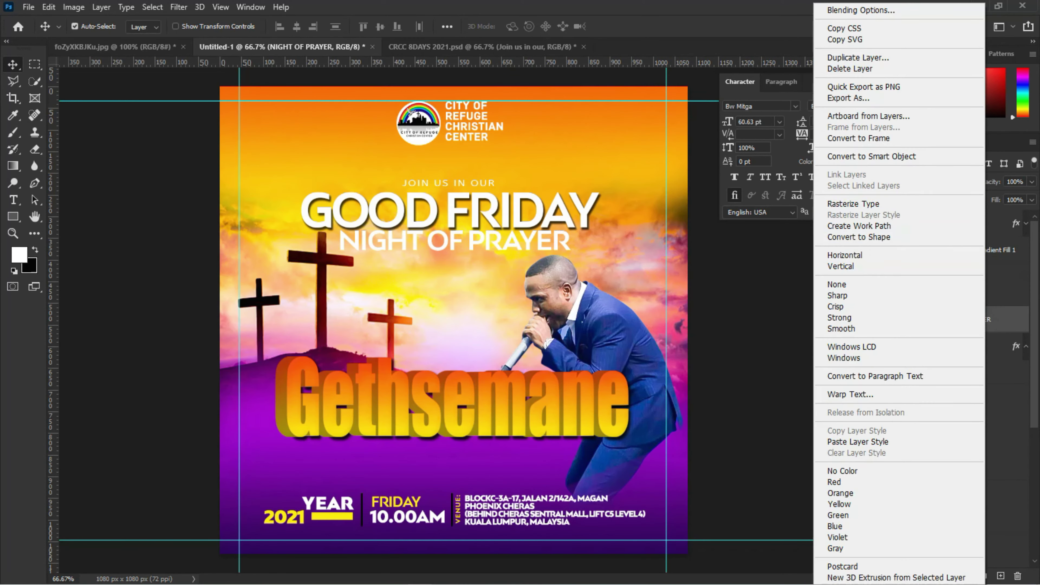
pyautogui.click(858, 442)
# Scale NIGHT OF PRAYER to about 121% width and 137% height
pyautogui.hotkey('ctrl', 't')
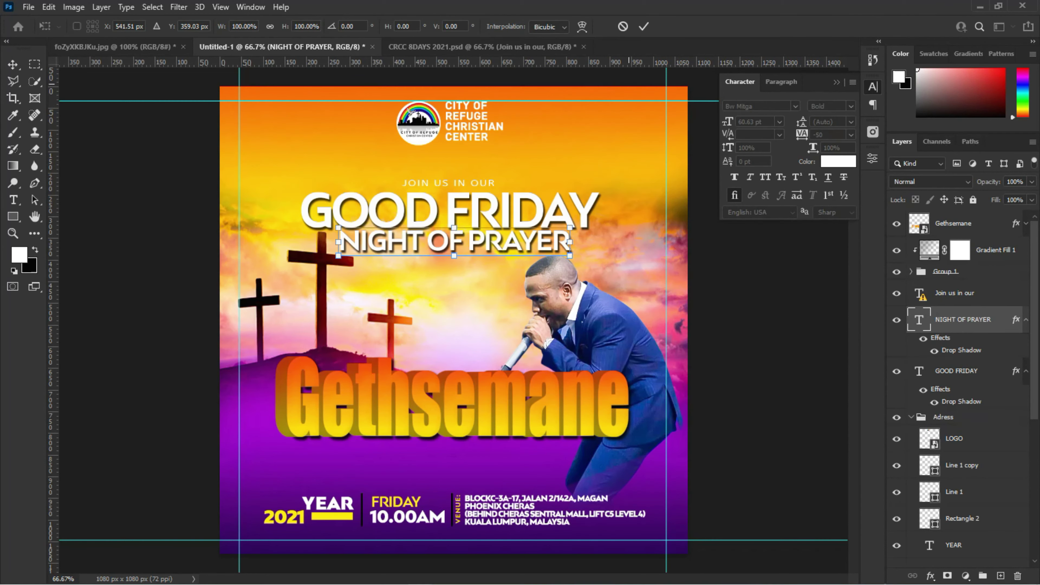
pyautogui.moveTo(570, 242); pyautogui.dragTo(473, 266)
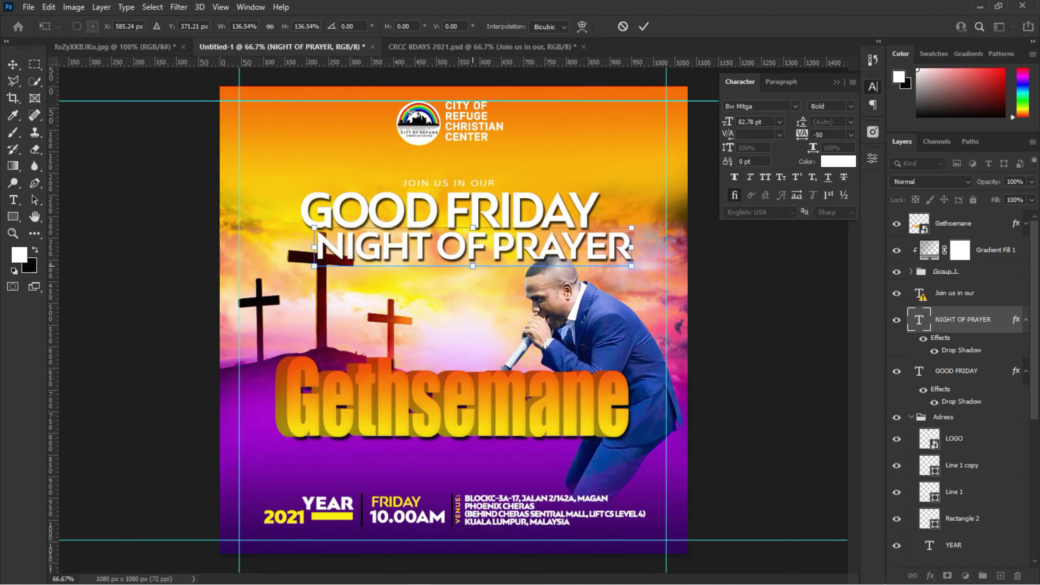
pyautogui.moveTo(632, 266); pyautogui.dragTo(596, 263)
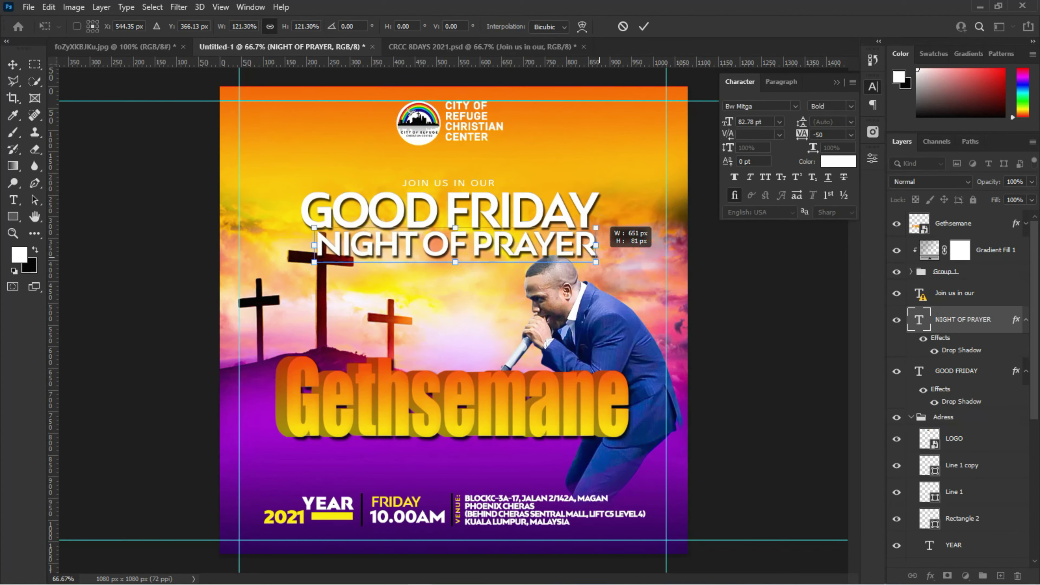
pyautogui.moveTo(456, 262); pyautogui.dragTo(455, 267)
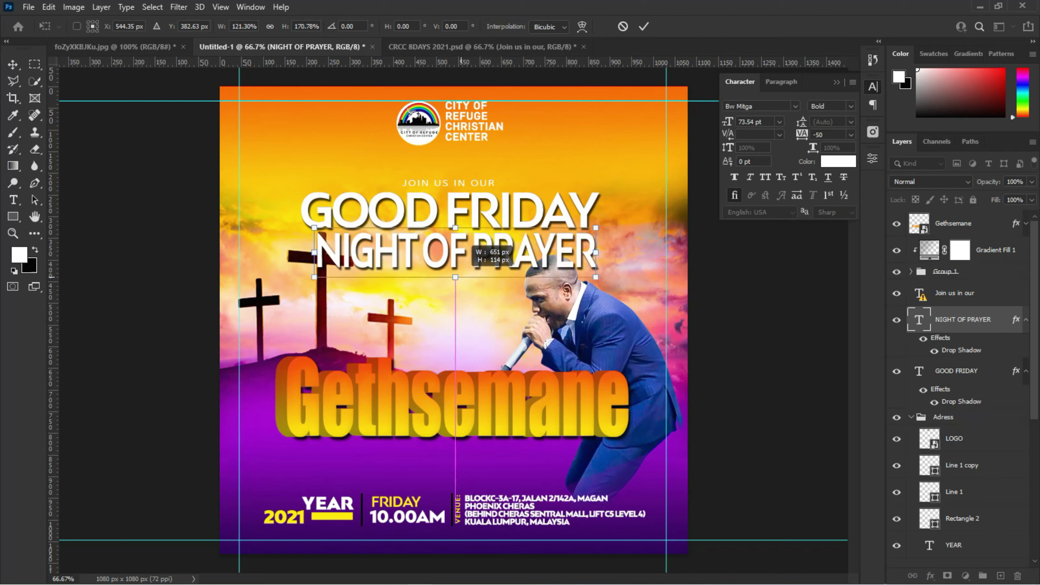
pyautogui.click(644, 26)
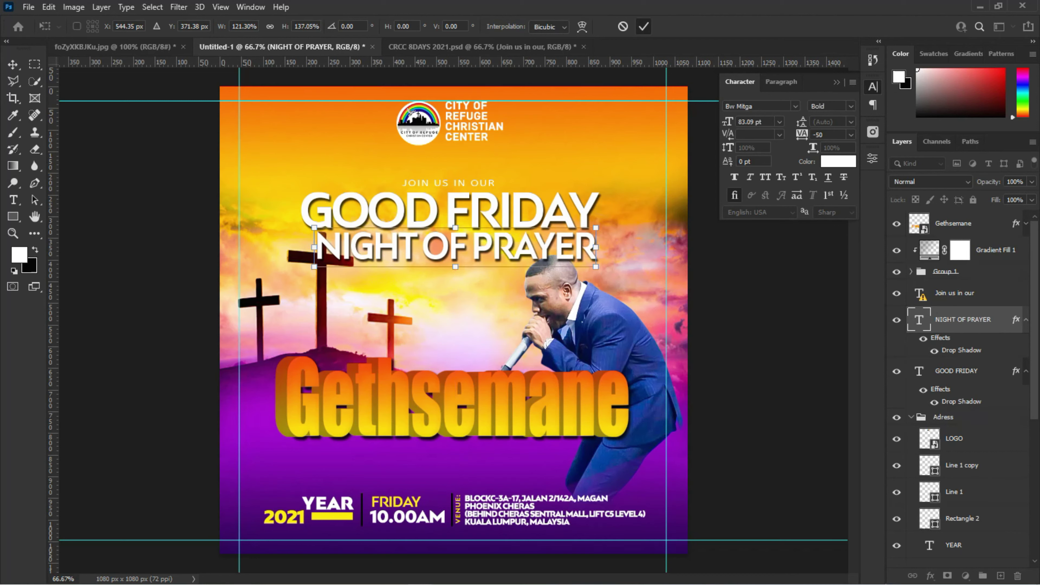
pyautogui.click(594, 312)
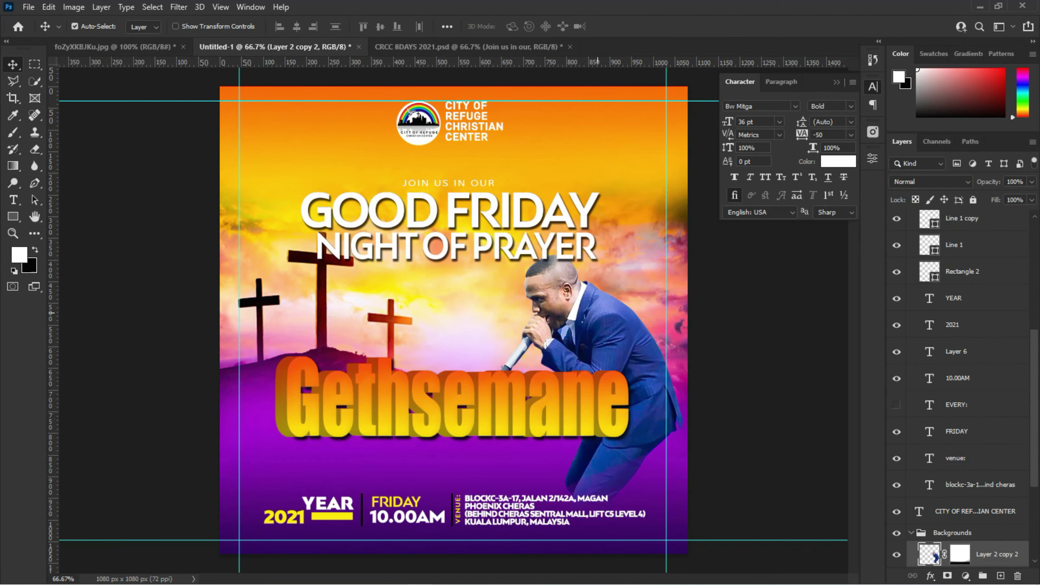
# Nudge the singer, NIGHT OF PRAYER and GOOD FRIDAY layers into slightly new positions
pyautogui.moveTo(594, 312); pyautogui.dragTo(593, 321)
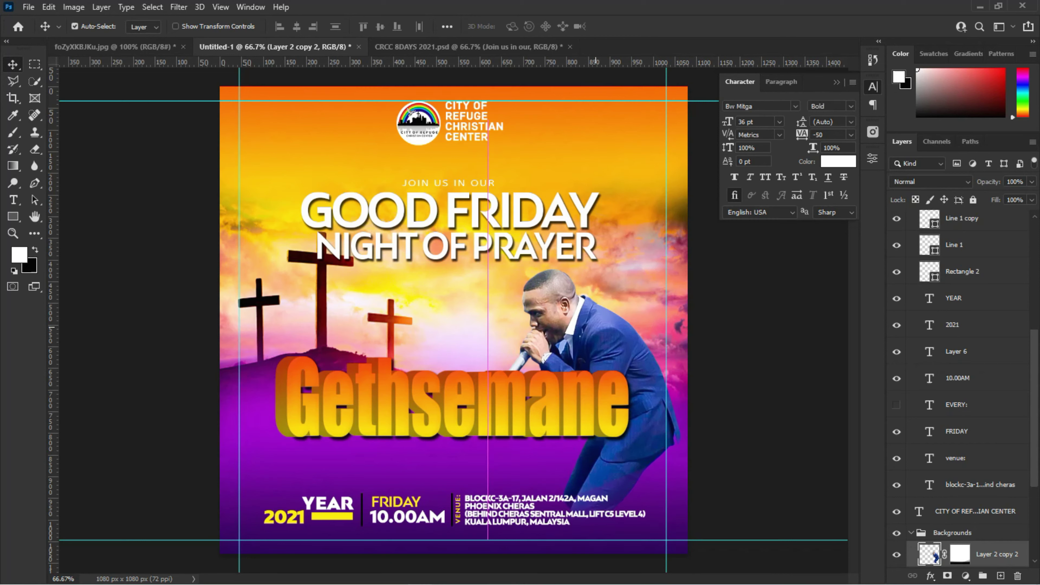
pyautogui.moveTo(519, 248); pyautogui.dragTo(519, 254)
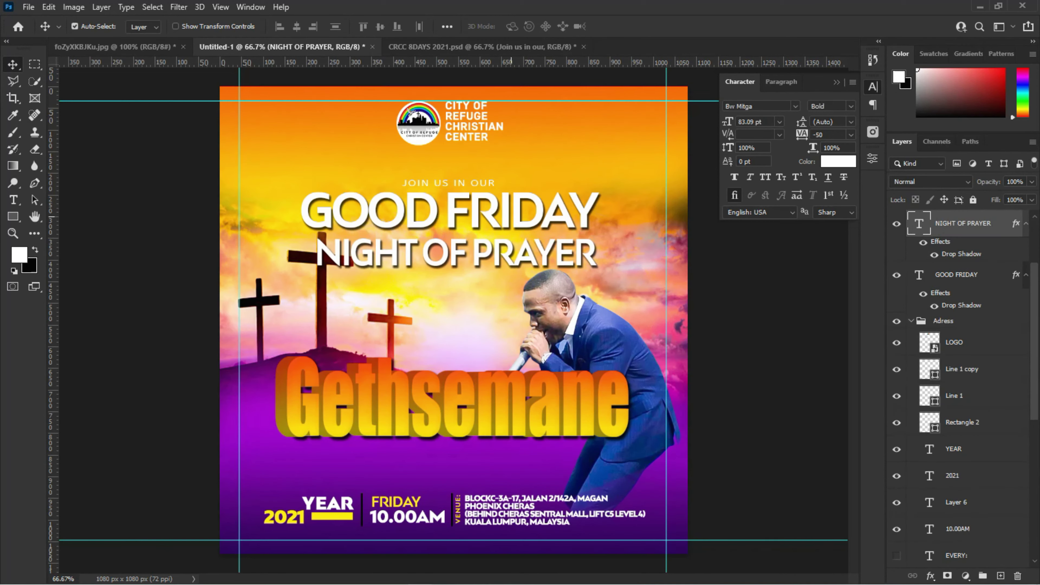
pyautogui.moveTo(512, 216); pyautogui.dragTo(519, 219)
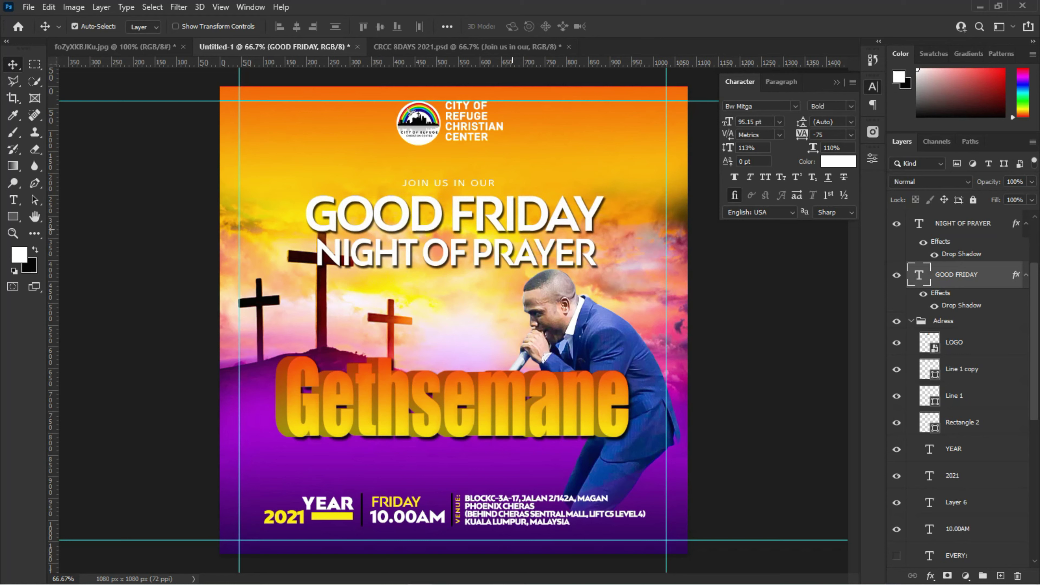
pyautogui.press('Right')
pyautogui.press('Right')
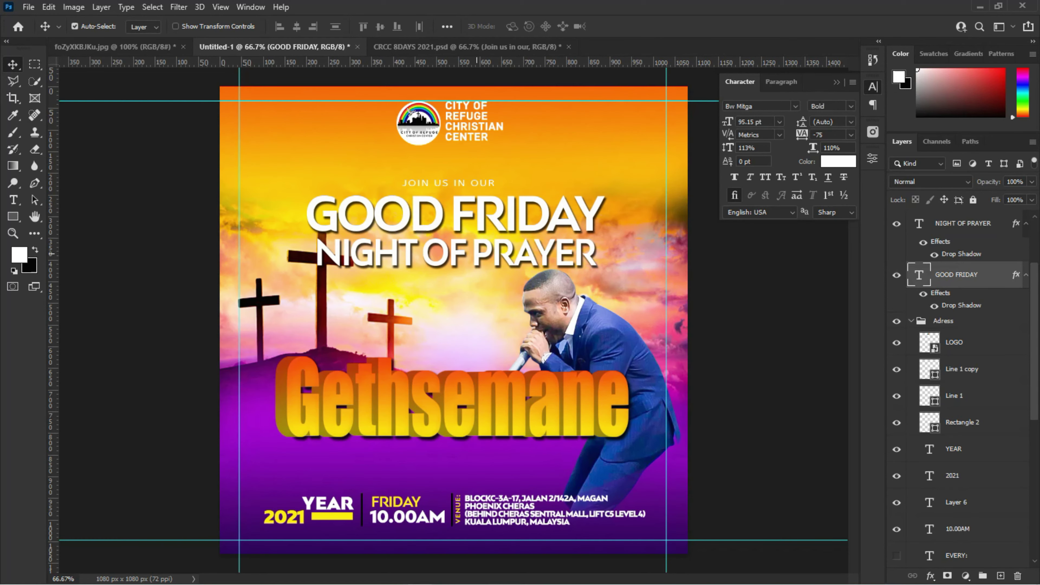
# Tighten the NIGHT OF PRAYER drop shadow to 23% spread and size 2
pyautogui.hotkey('alt', ']')
pyautogui.doubleClick(983, 223)
pyautogui.click(494, 499)
pyautogui.moveTo(697, 376); pyautogui.dragTo(696, 376)
pyautogui.doubleClick(763, 389)
pyautogui.write('23')
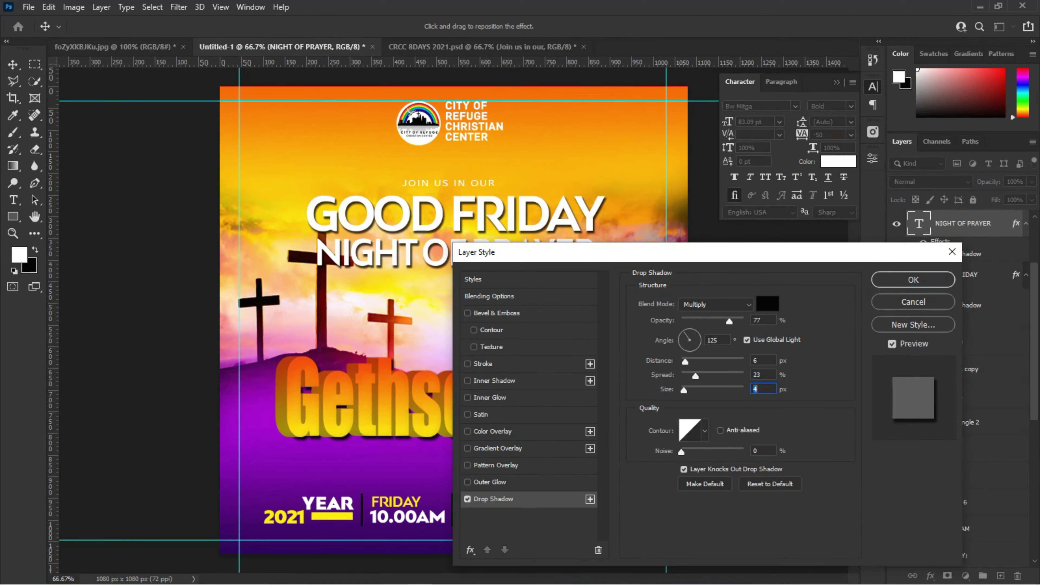
pyautogui.press('Return')
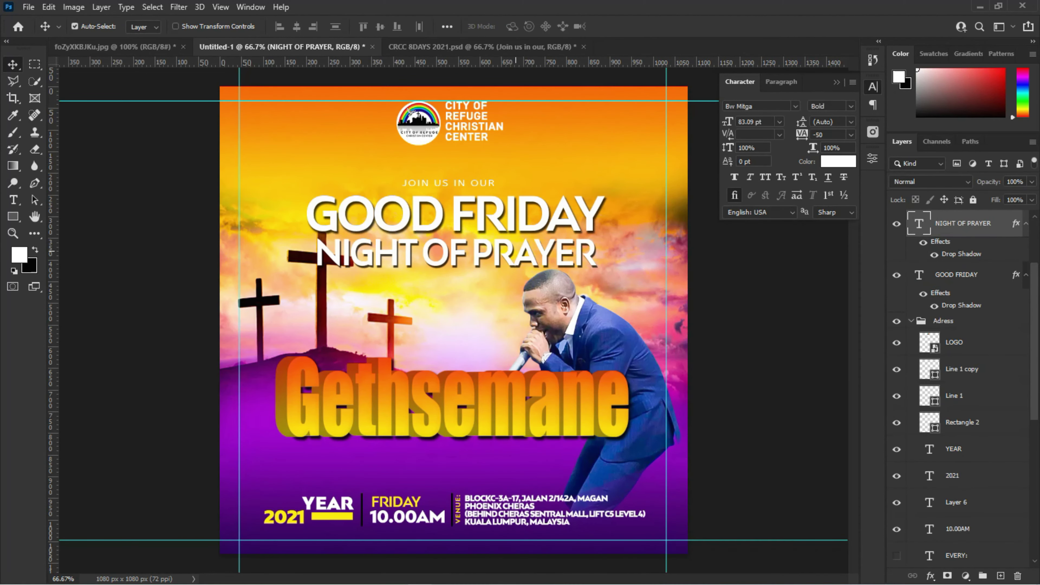
pyautogui.hotkey('ctrl', 'v')
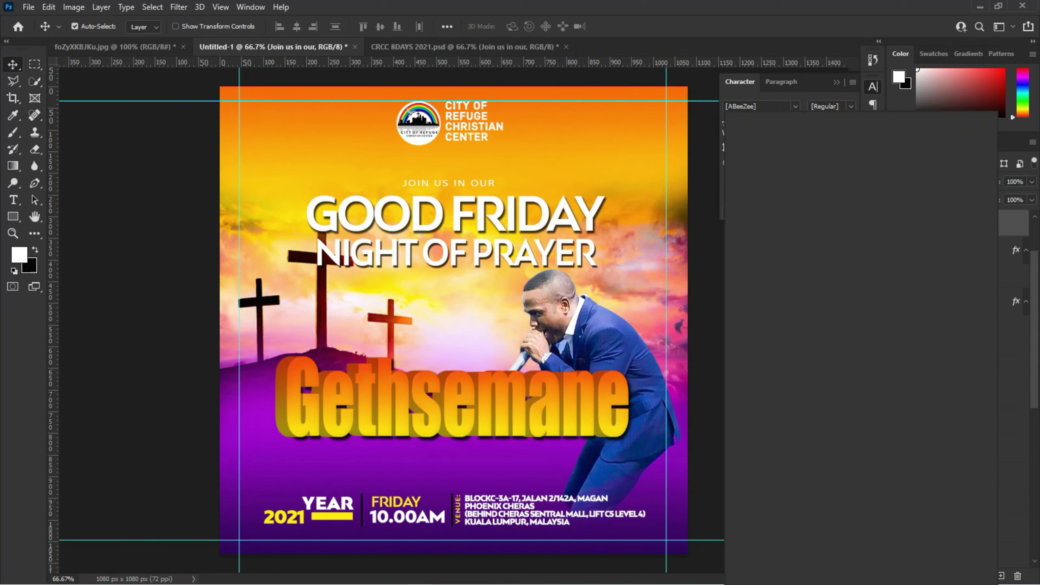
# Set the JOIN US IN OUR line in Intro Regular and nudge it up slightly
pyautogui.click(757, 106)
pyautogui.write('intro')
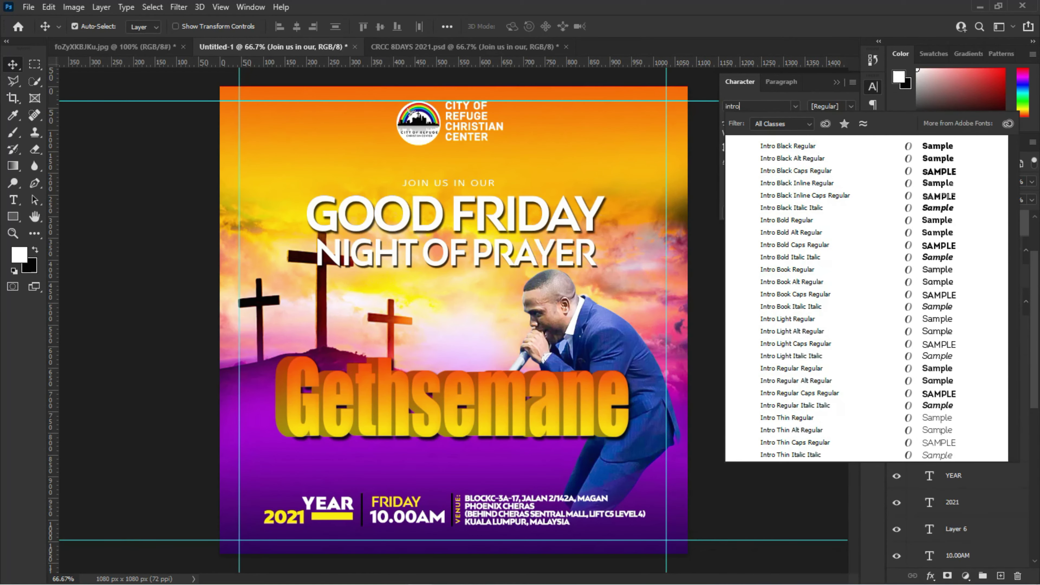
pyautogui.press('Down')
pyautogui.press('Down')
pyautogui.press('Down')
pyautogui.press('Down')
pyautogui.press('Down')
pyautogui.press('Down')
pyautogui.press('Down')
pyautogui.press('Down')
pyautogui.press('Down')
pyautogui.press('Down')
pyautogui.press('Down')
pyautogui.press('Down')
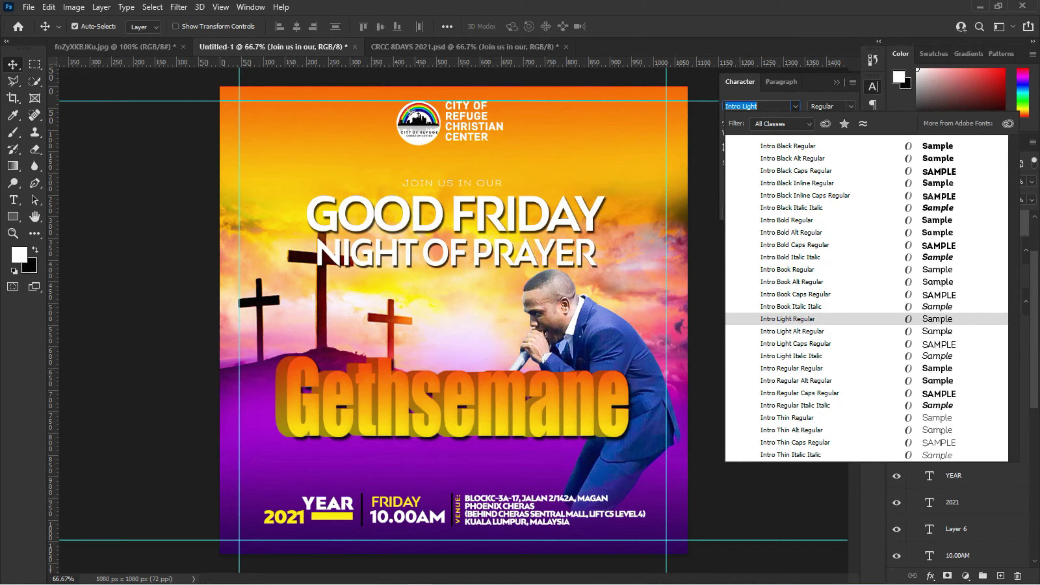
pyautogui.press('Down')
pyautogui.press('Down')
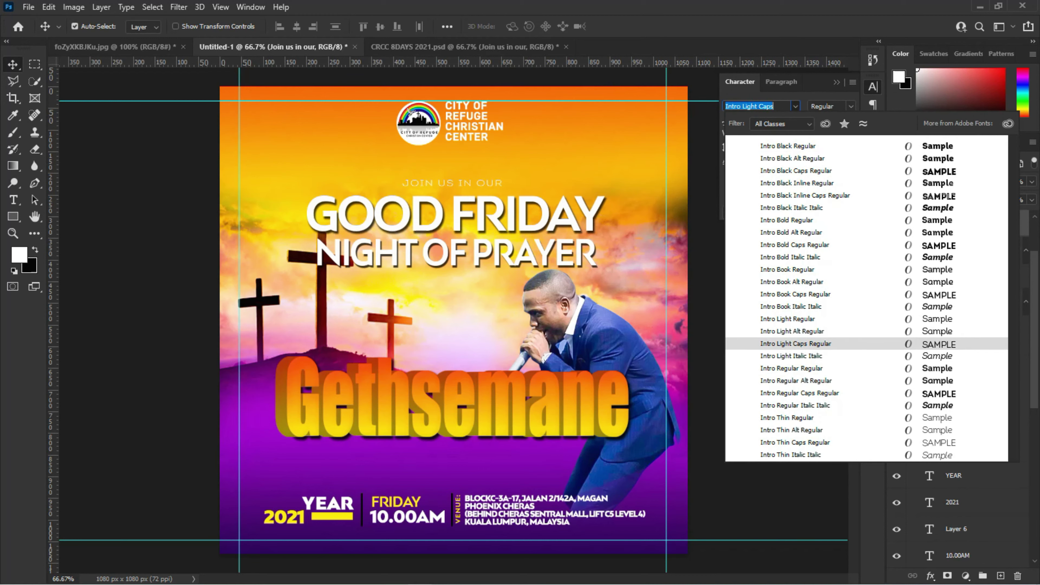
pyautogui.press('Up')
pyautogui.press('Up')
pyautogui.press('Down')
pyautogui.press('Down')
pyautogui.press('Down')
pyautogui.press('Down')
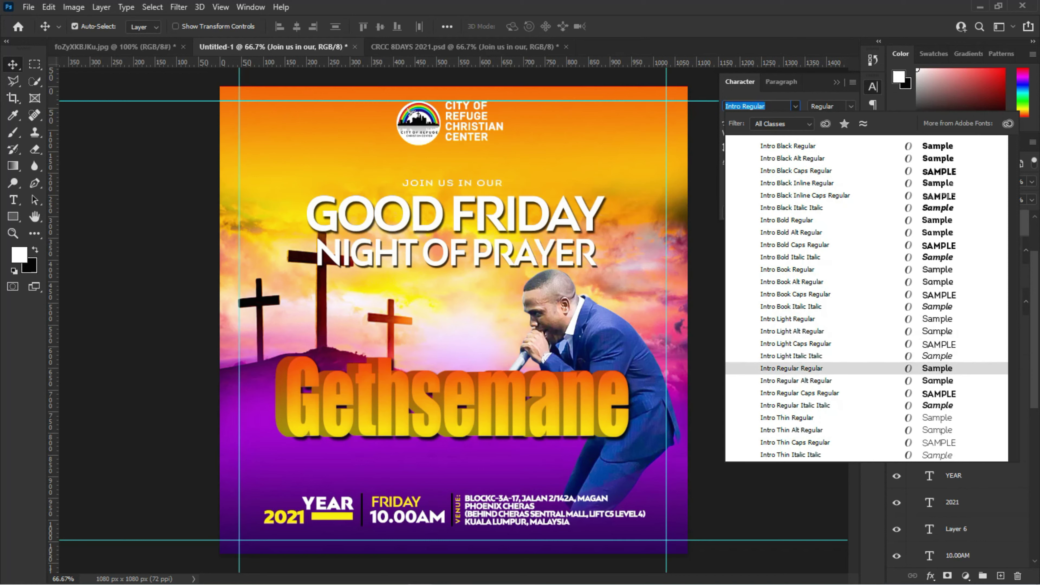
pyautogui.press('Return')
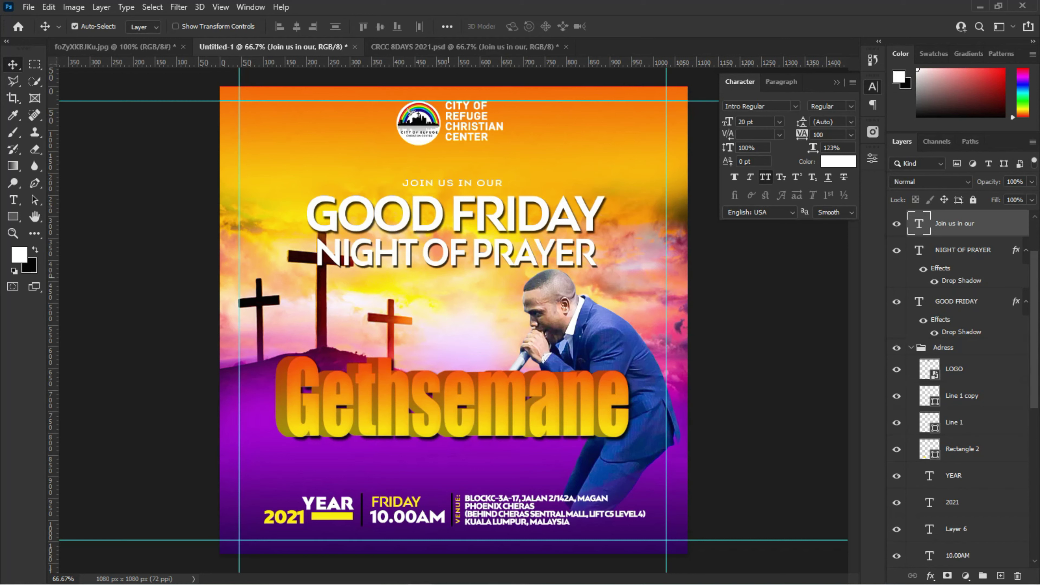
pyautogui.hotkey('shift', 'Up')
pyautogui.hotkey('shift', 'Up')
pyautogui.hotkey('shift', 'Up')
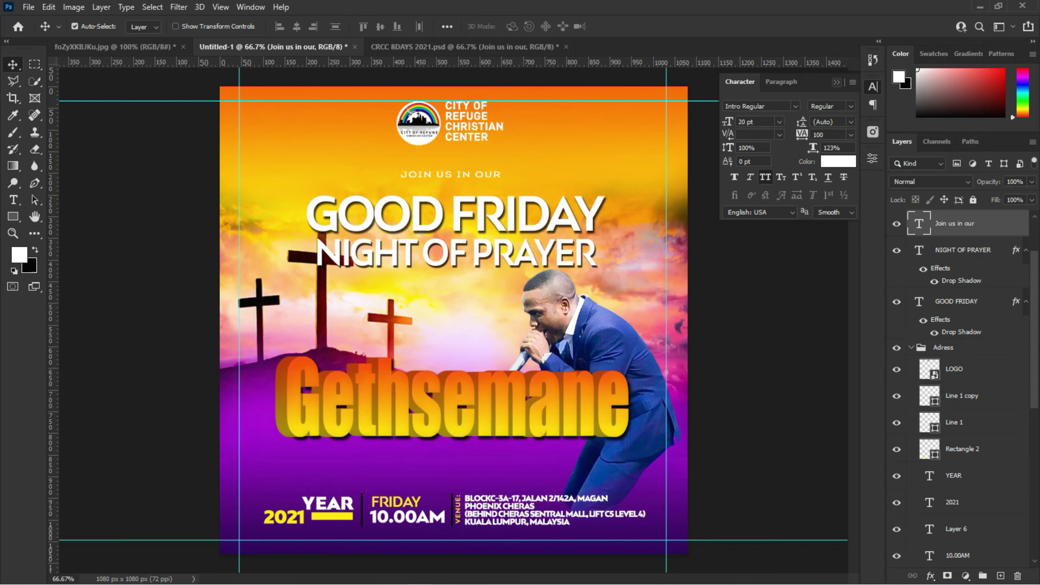
# Apply Intro Regular to CITY OF REFUGE CHRISTIAN CENTER and move the logo slightly left
pyautogui.click(836, 82)
pyautogui.click(471, 125)
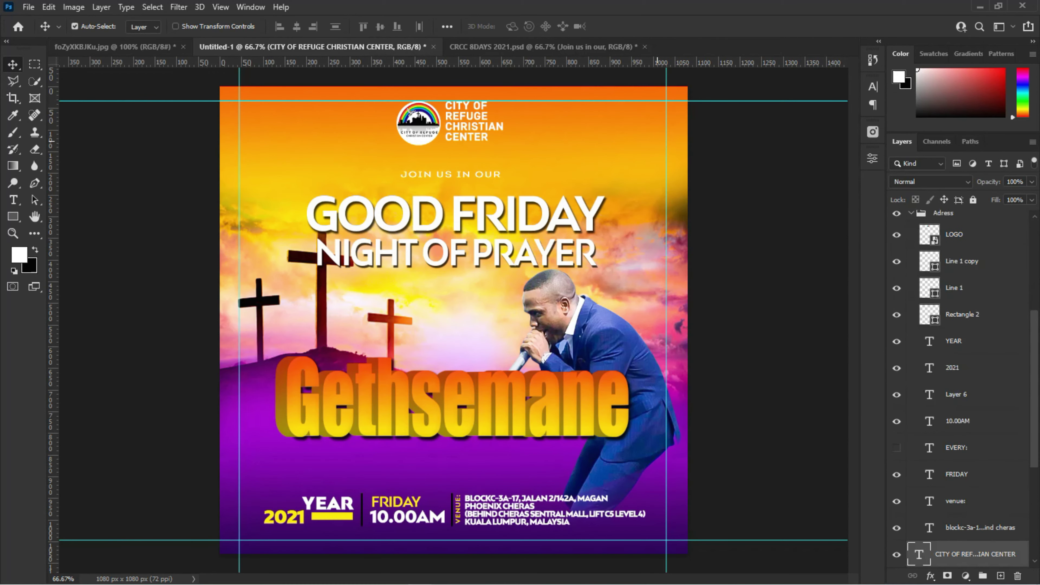
pyautogui.click(873, 86)
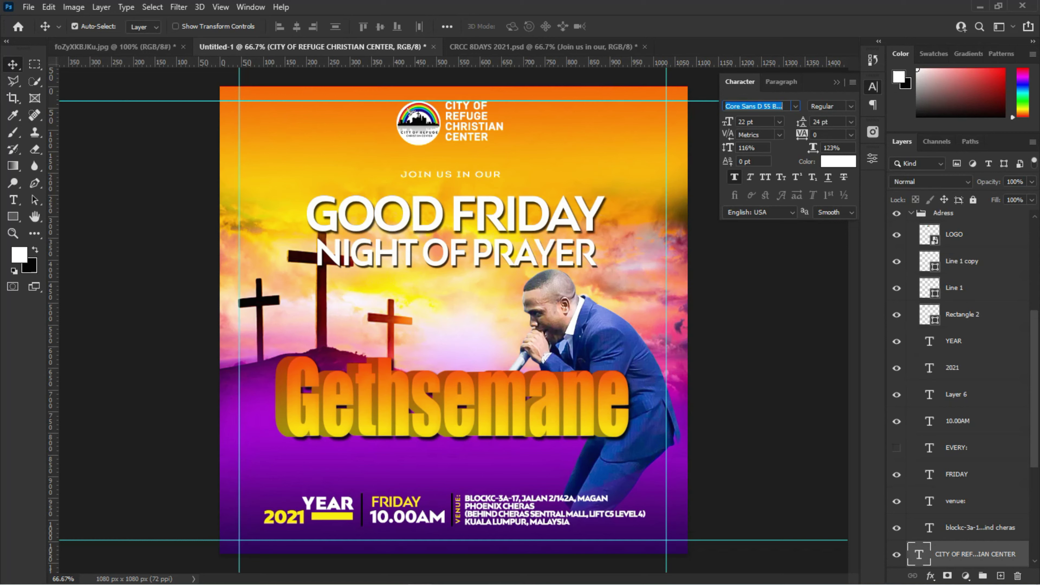
pyautogui.write('Intro')
pyautogui.press('Return')
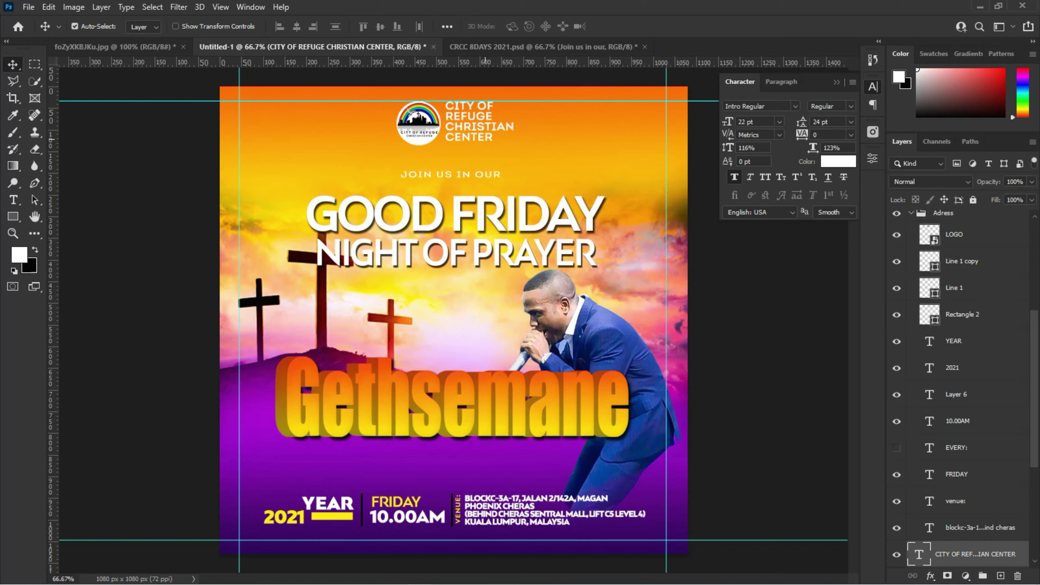
pyautogui.moveTo(421, 122); pyautogui.dragTo(411, 122)
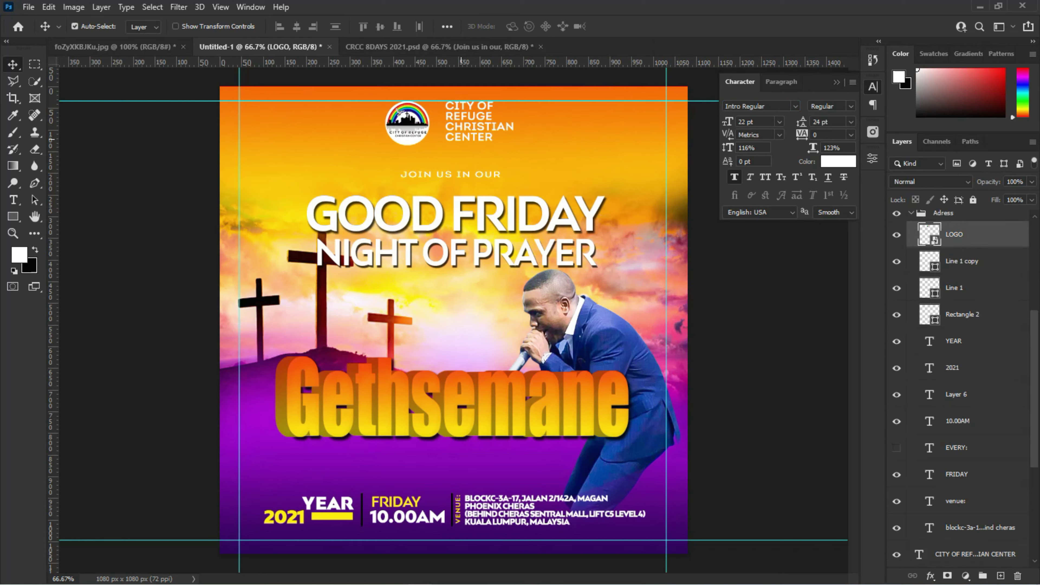
pyautogui.click(911, 213)
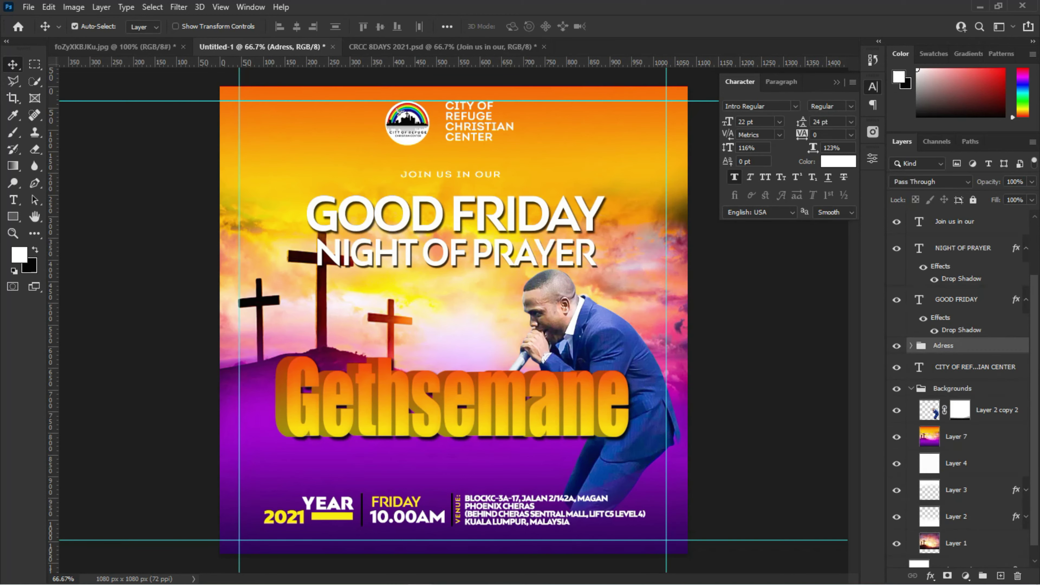
# Move the church name layer below Join us in our and change 10.00AM to 10.00PM
pyautogui.moveTo(975, 367); pyautogui.dragTo(897, 234)
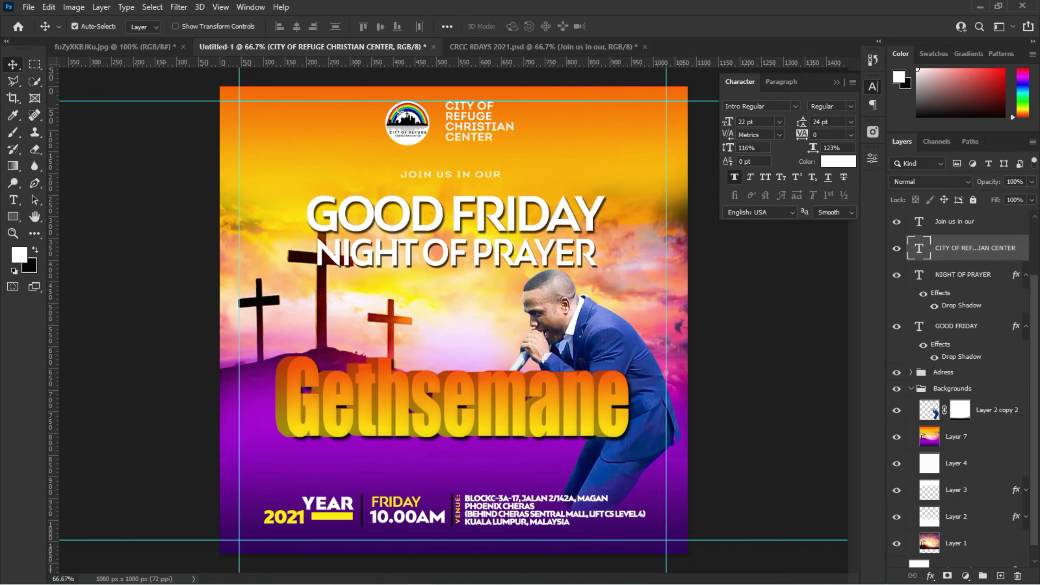
pyautogui.scroll(3, 958, 389)
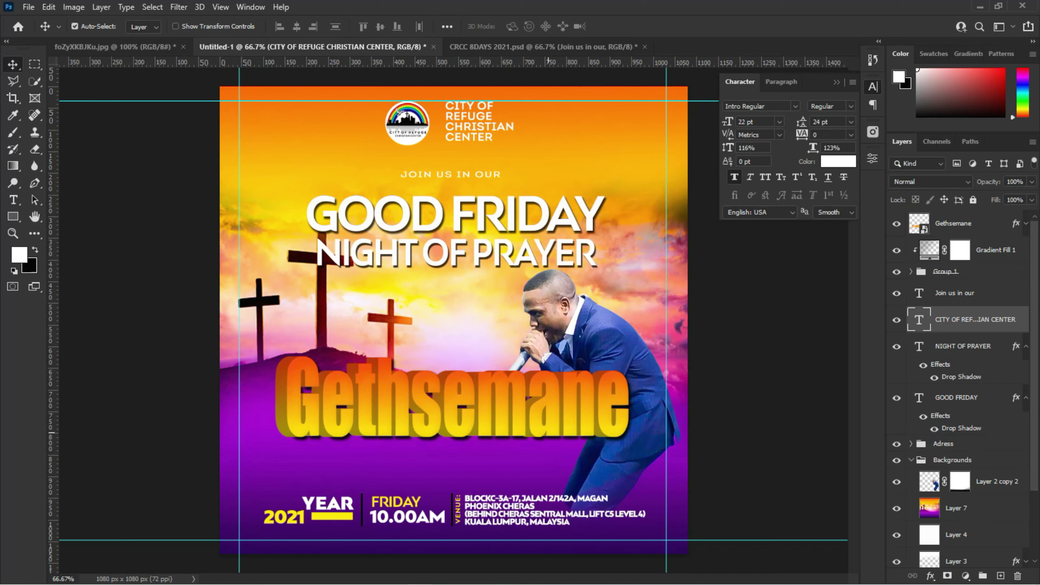
pyautogui.doubleClick(429, 517)
pyautogui.press('BackSpace')
pyautogui.write('p')
pyautogui.press('BackSpace')
pyautogui.write('P')
pyautogui.hotkey('ctrl', 'Return')
pyautogui.press('v')
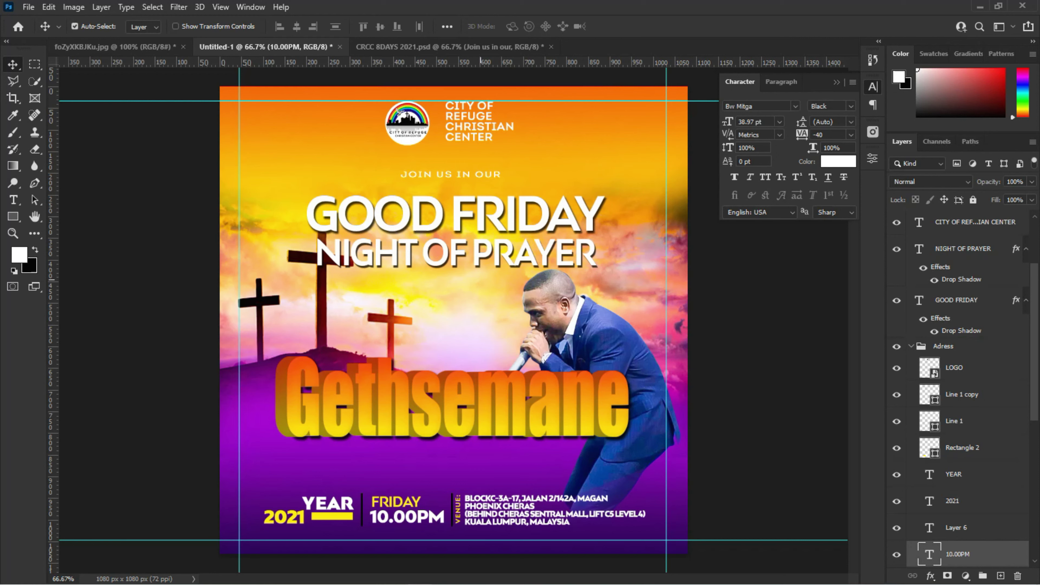
# Scale NIGHT OF PRAYER down to about 88% and widen its letters to 114%
pyautogui.click(963, 248)
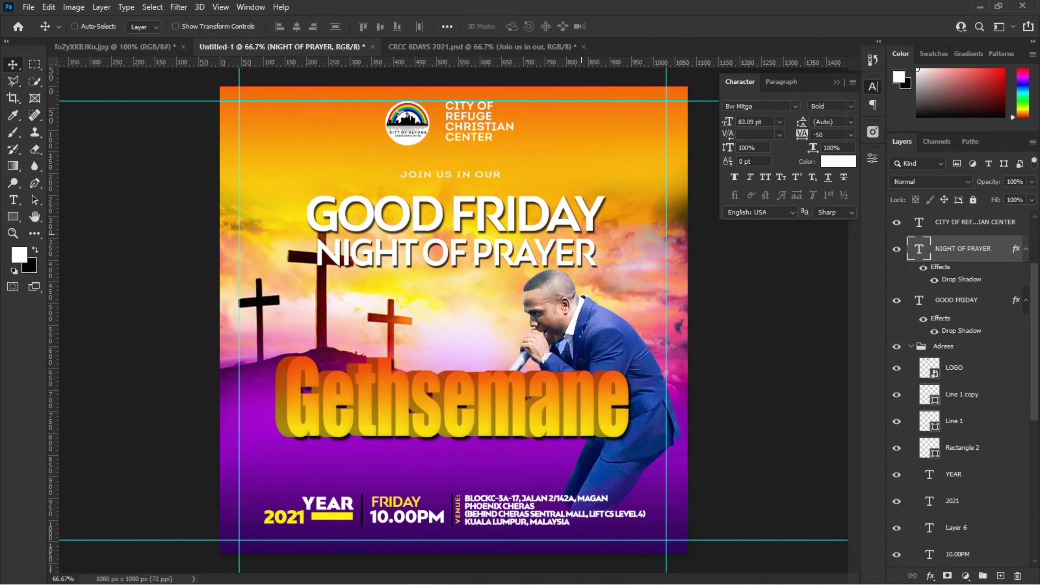
pyautogui.hotkey('ctrl', 't')
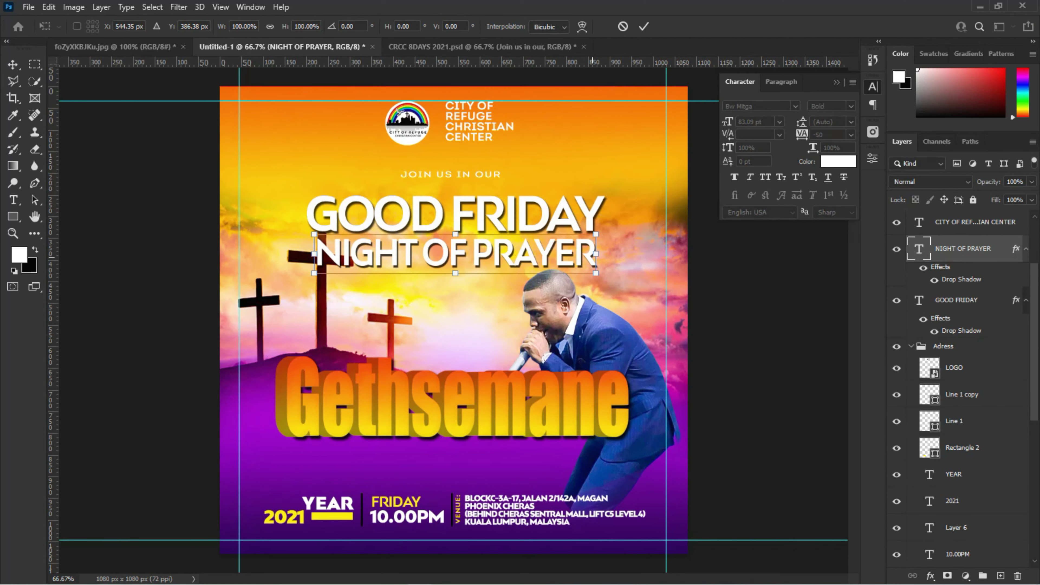
pyautogui.moveTo(596, 253); pyautogui.dragTo(562, 254)
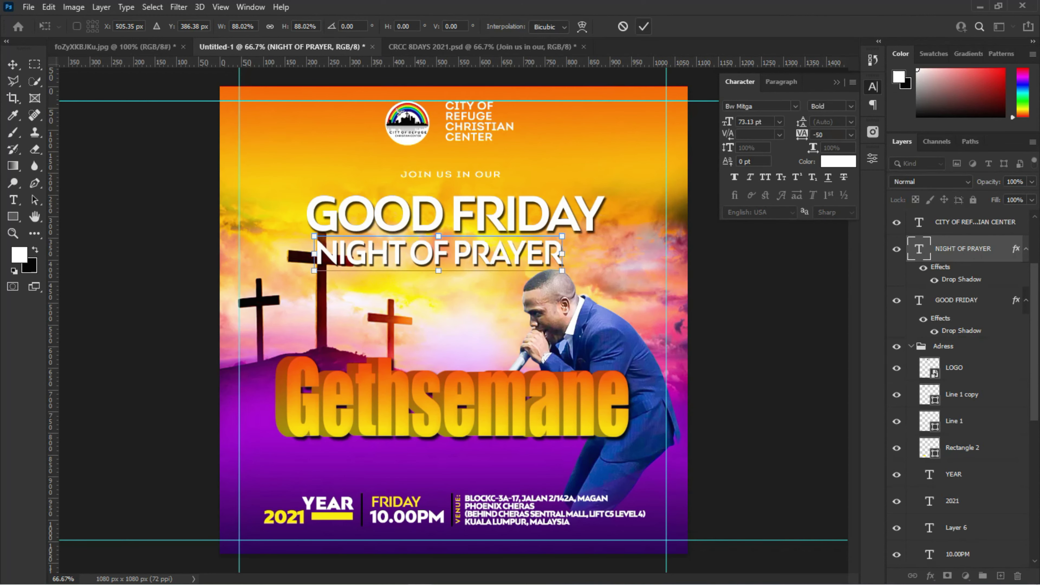
pyautogui.press('Return')
pyautogui.press('Up')
pyautogui.press('Up')
pyautogui.press('Up')
pyautogui.press('Up')
pyautogui.press('Up')
pyautogui.press('Up')
pyautogui.press('Up')
pyautogui.press('Up')
pyautogui.press('Up')
pyautogui.press('Up')
pyautogui.press('Up')
pyautogui.press('Up')
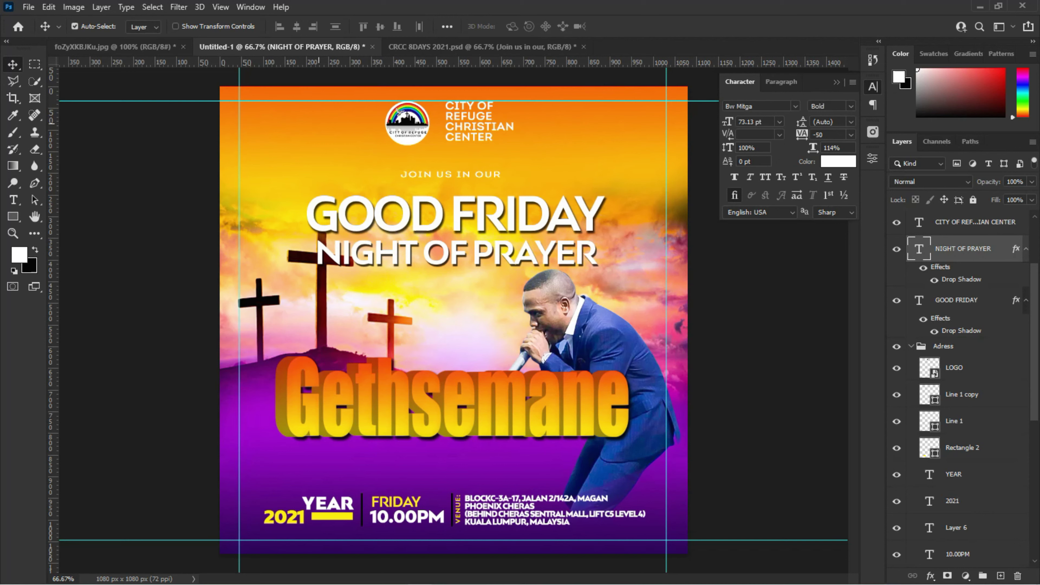
pyautogui.click(836, 82)
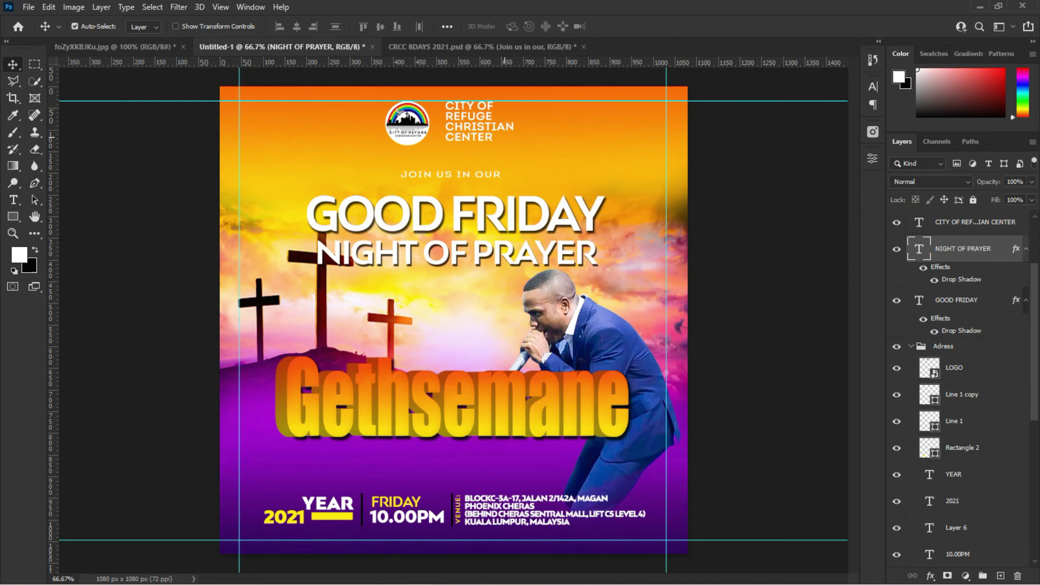
# Add a dotted-line text layer to the right of the church name
pyautogui.hotkey('alt', ']')
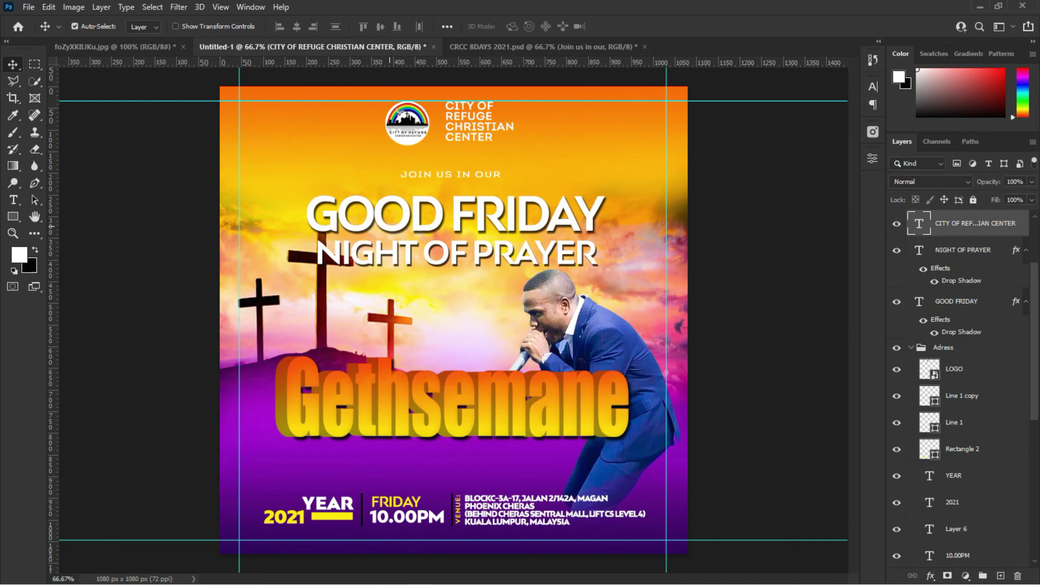
pyautogui.press('u')
pyautogui.scroll(3, 958, 369)
pyautogui.press('t')
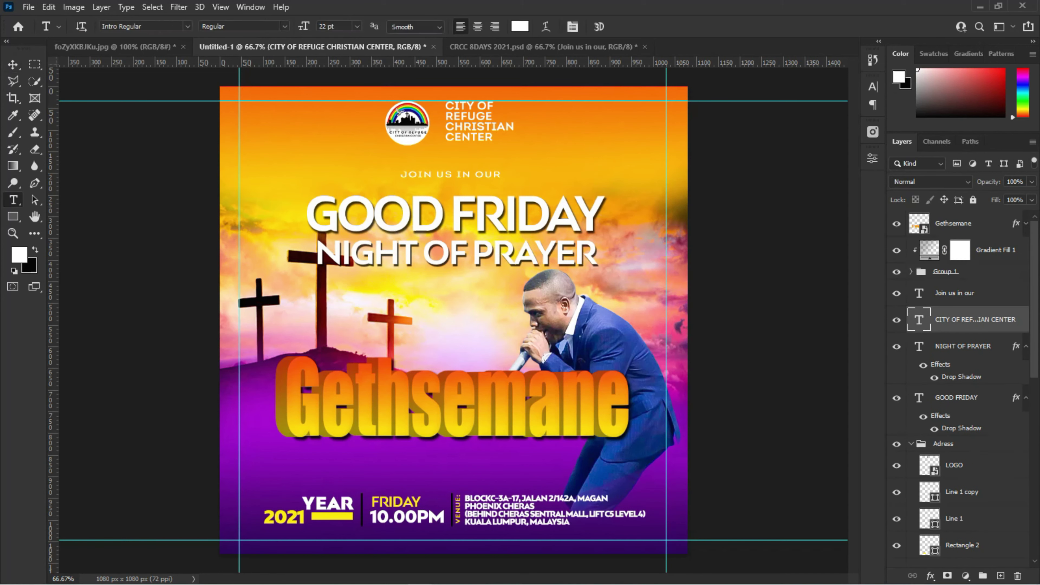
pyautogui.click(556, 147)
pyautogui.press('BackSpace')
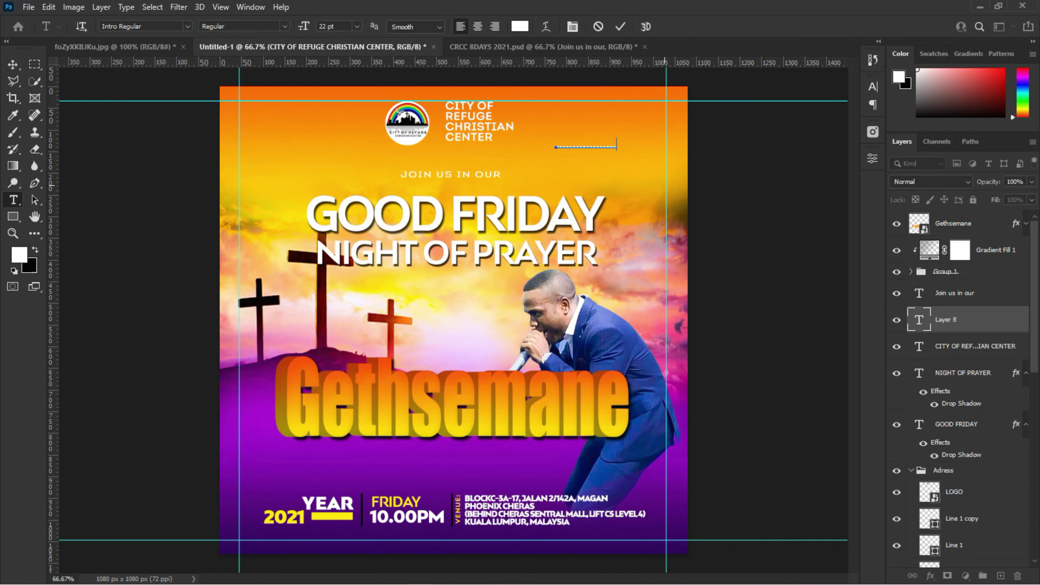
pyautogui.hotkey('ctrl', 'Return')
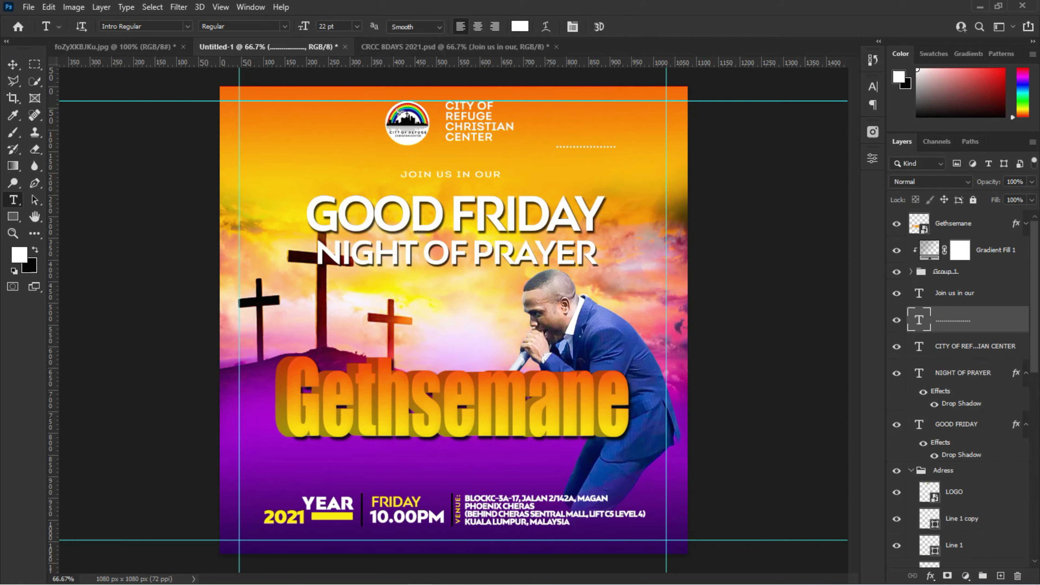
# Rotate the dotted line 90° clockwise, place it beside the logo, and nudge the logo right
pyautogui.hotkey('ctrl', 't')
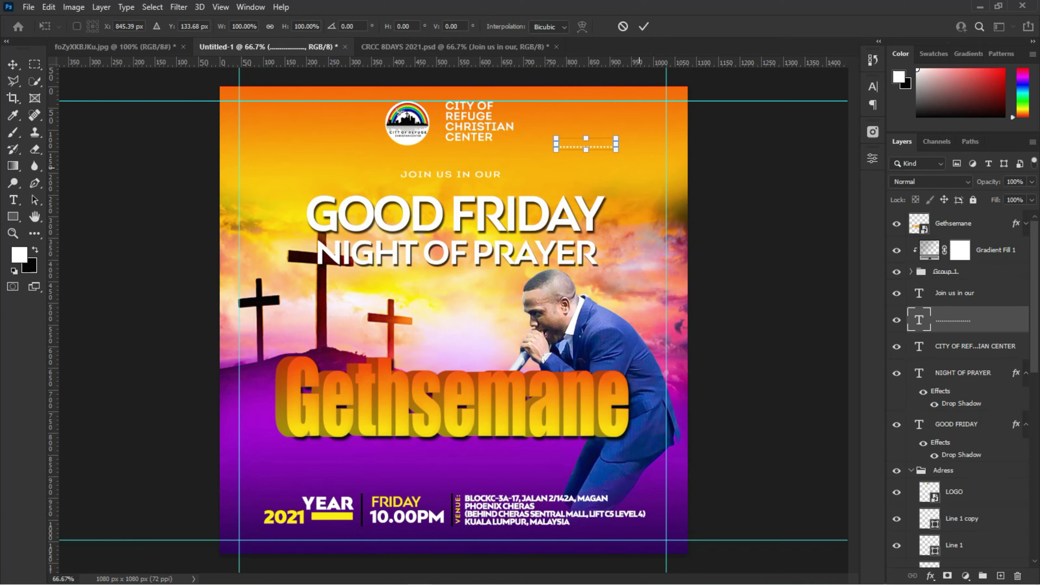
pyautogui.rightClick(593, 141)
pyautogui.click(648, 333)
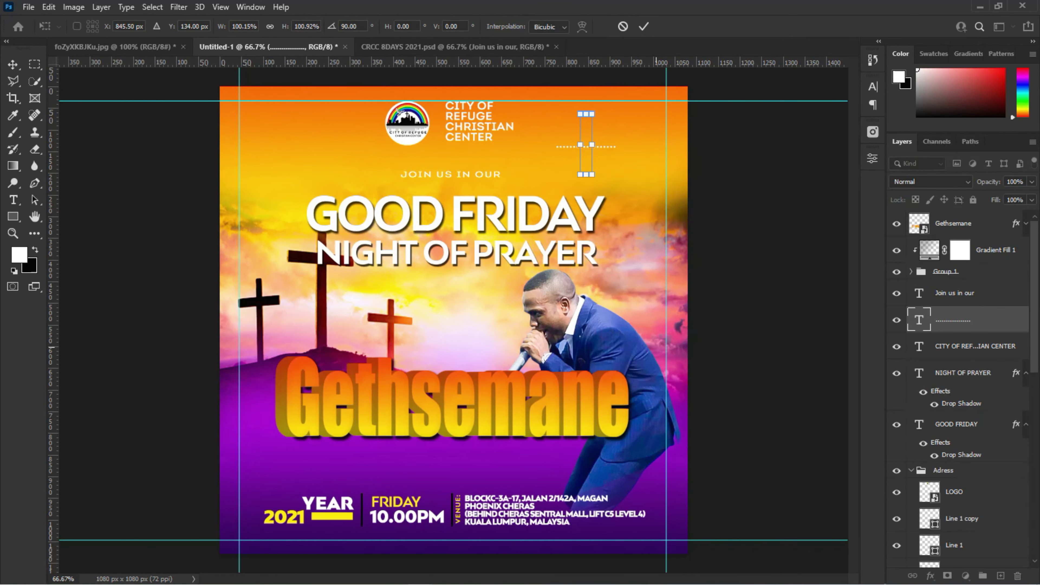
pyautogui.moveTo(588, 134); pyautogui.dragTo(446, 120)
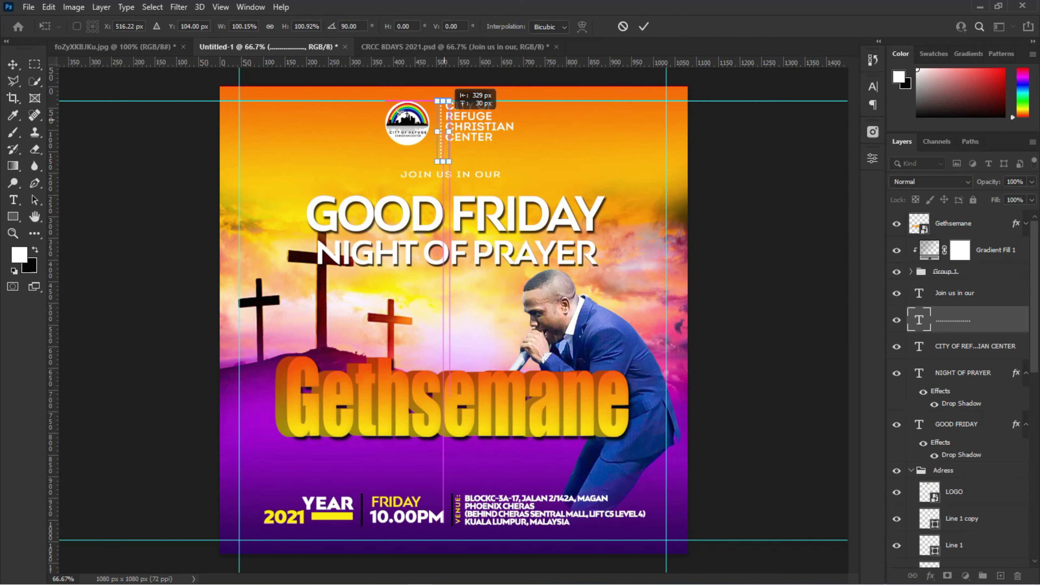
pyautogui.click(644, 26)
pyautogui.click(441, 123)
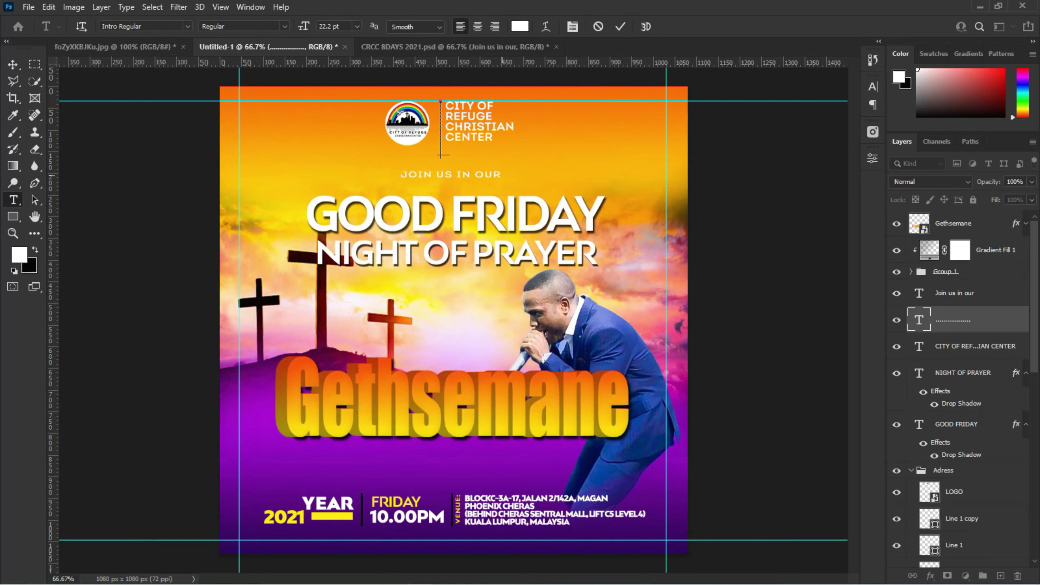
pyautogui.click(620, 26)
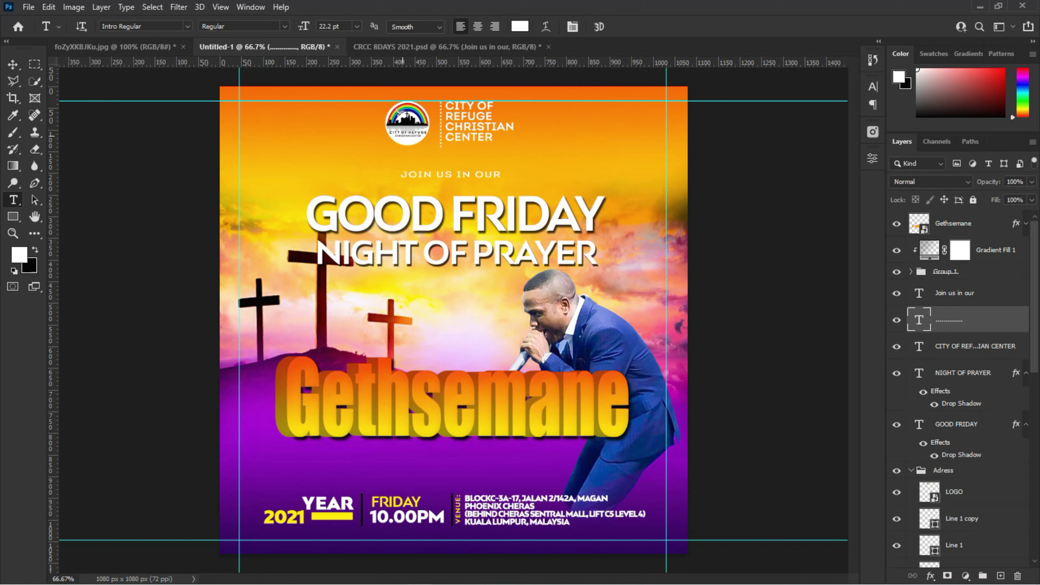
pyautogui.press('v')
pyautogui.moveTo(399, 123); pyautogui.dragTo(404, 123)
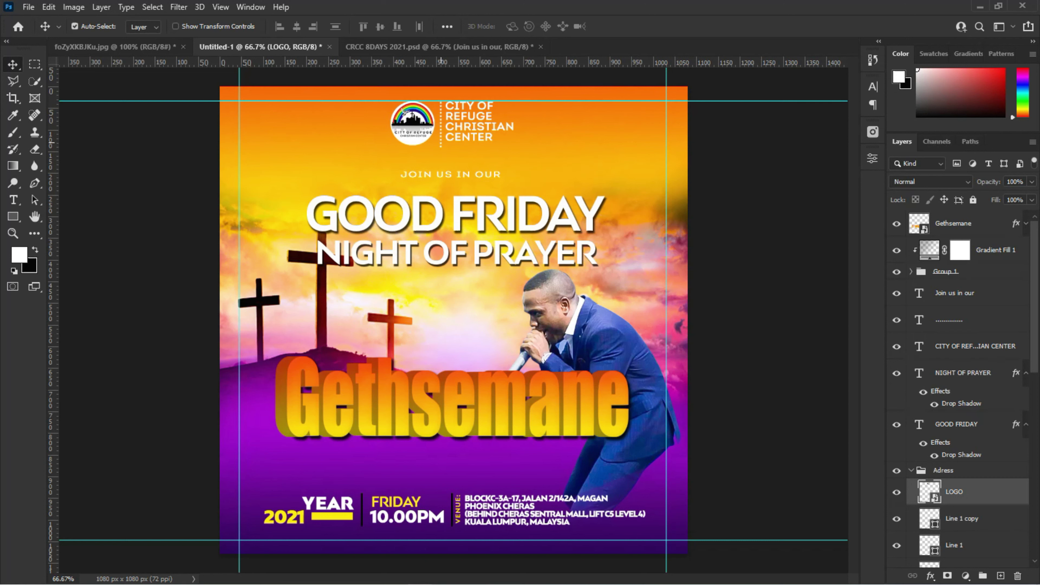
# Set the dotted divider to 30 pt with -75 tracking
pyautogui.click(954, 320)
pyautogui.click(873, 86)
pyautogui.click(779, 122)
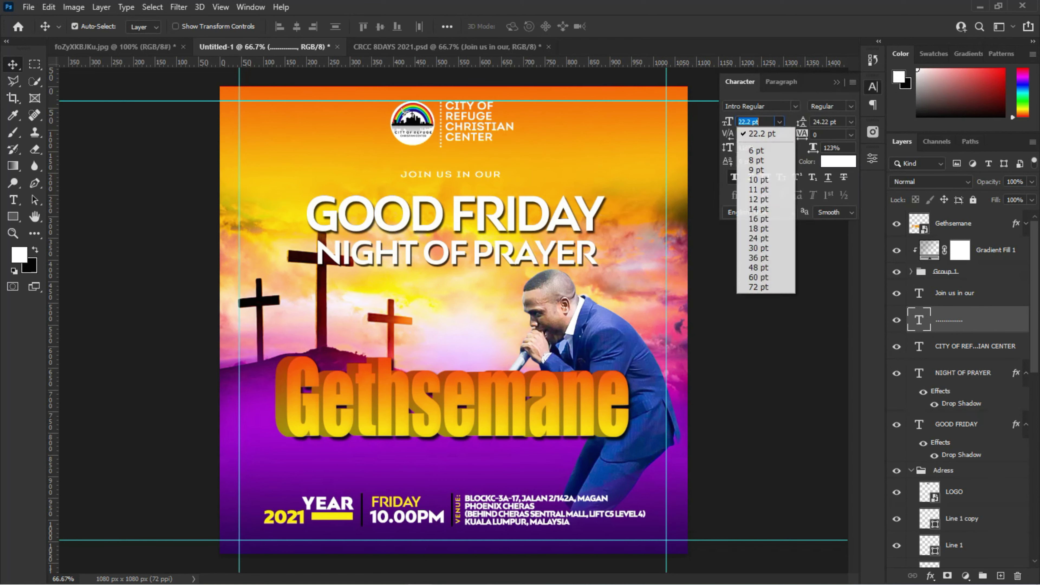
pyautogui.click(750, 248)
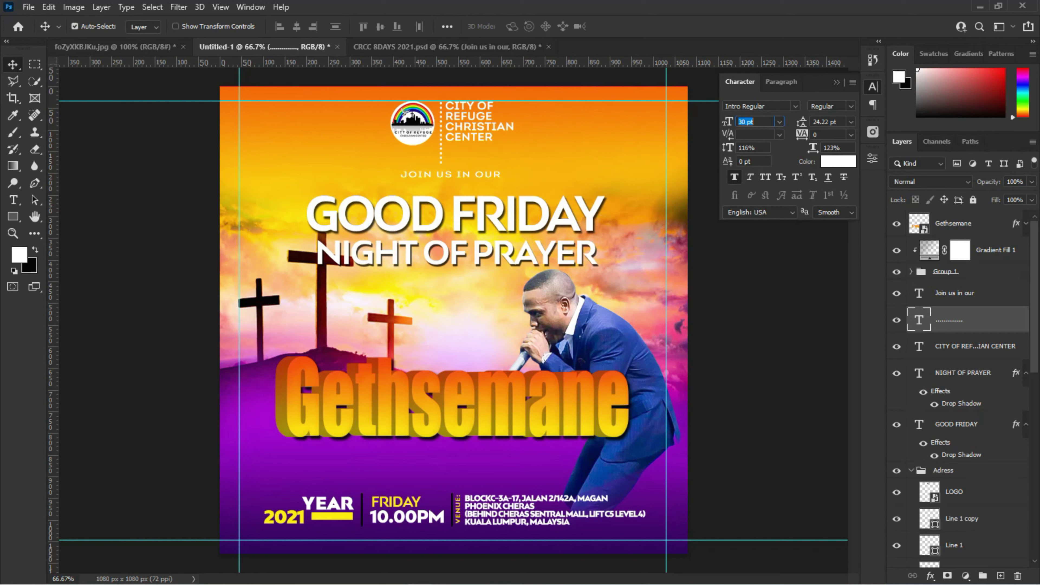
pyautogui.click(851, 134)
pyautogui.click(823, 157)
pyautogui.click(955, 492)
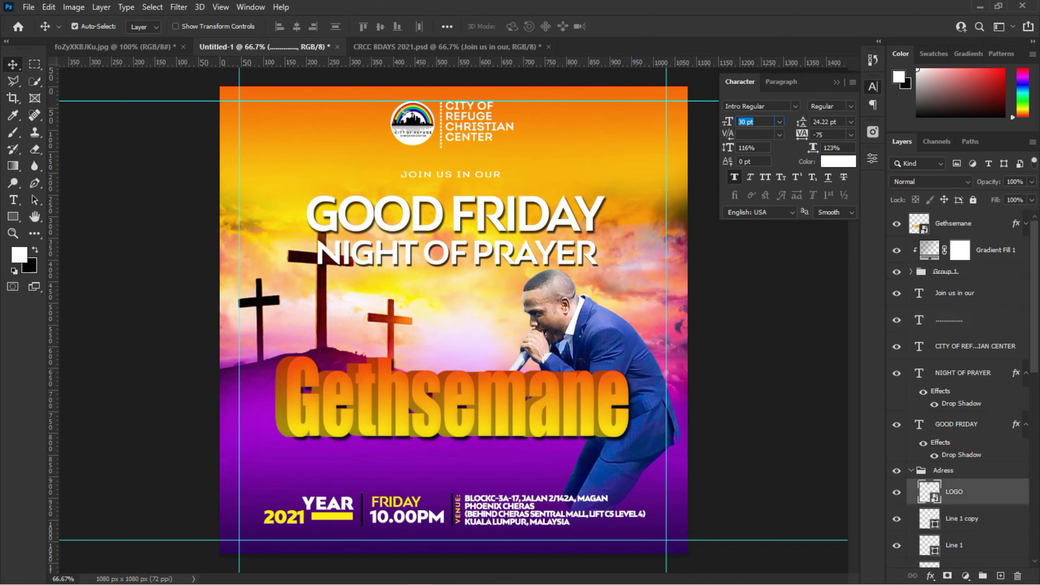
pyautogui.hotkey('alt', ',')
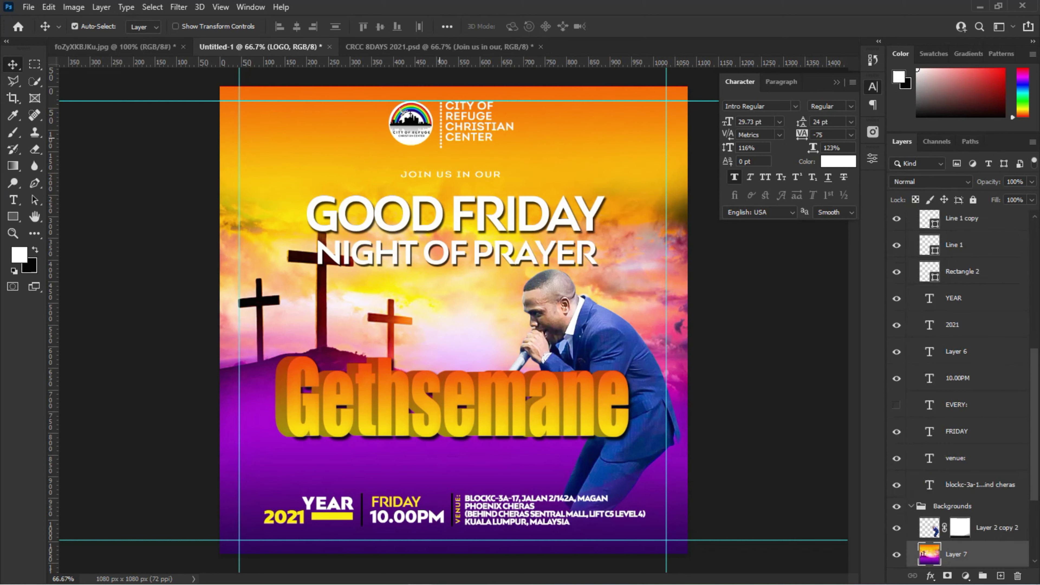
pyautogui.scroll(10, 959, 369)
# Extend the top line to read JOIN US IN OUR SPECIAL
pyautogui.click(440, 123)
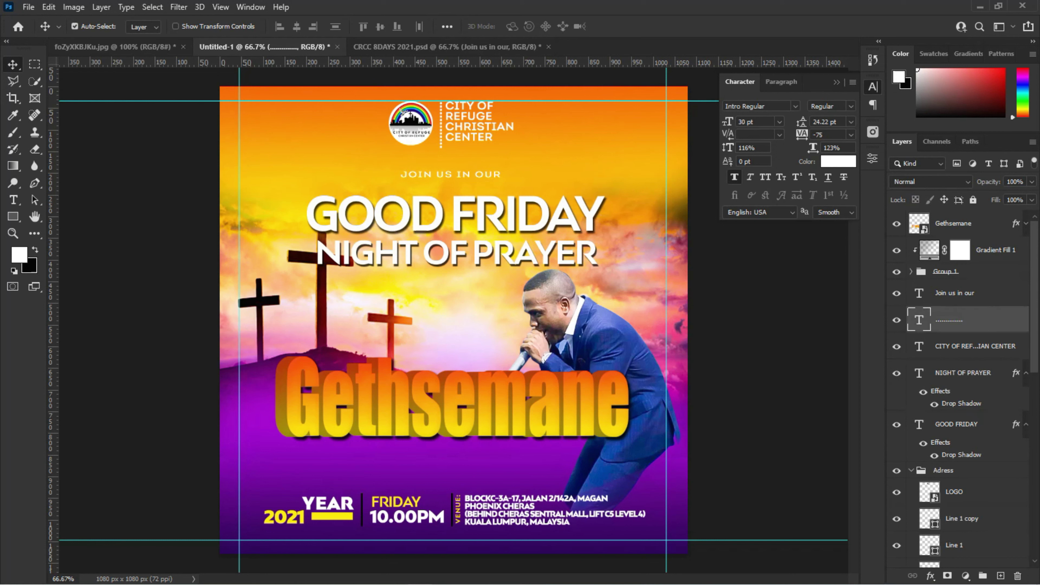
pyautogui.hotkey('alt', '[')
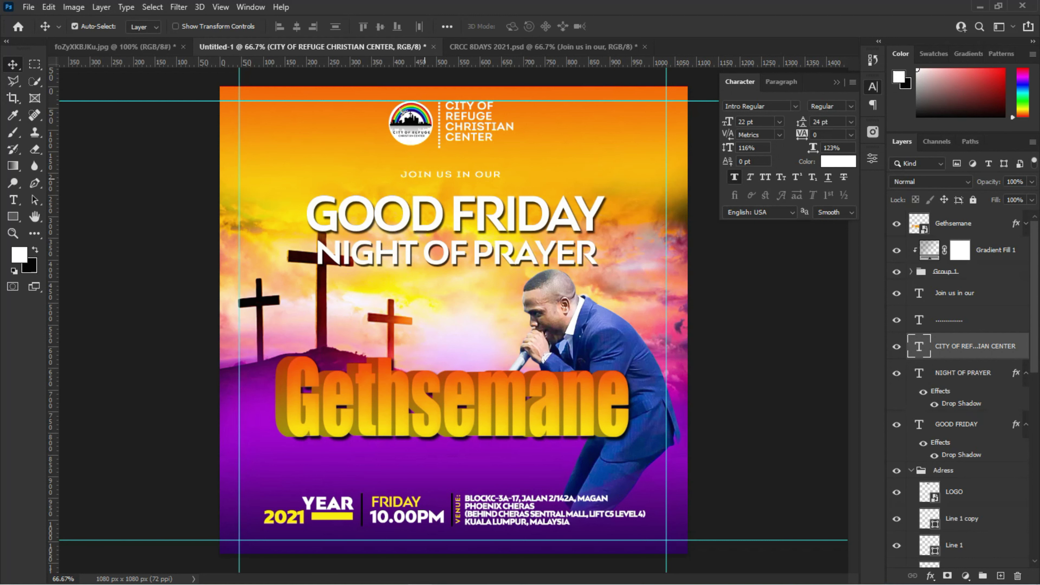
pyautogui.doubleClick(494, 175)
pyautogui.click(510, 176)
pyautogui.write('SPECIAL')
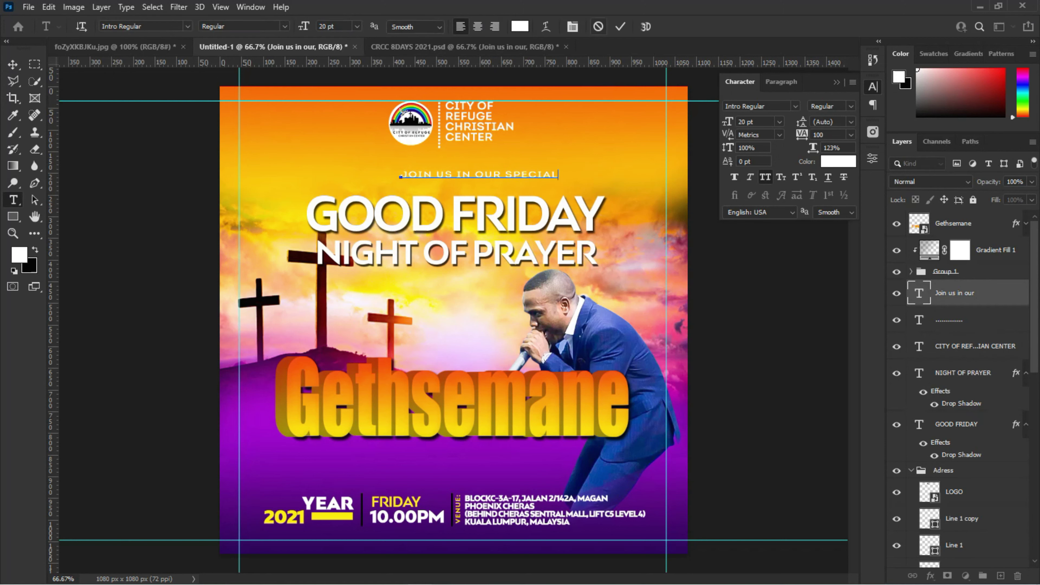
pyautogui.click(620, 27)
# Colour the JOIN US IN OUR SPECIAL line purple sampled from the flyer and nudge it into place
pyautogui.click(520, 26)
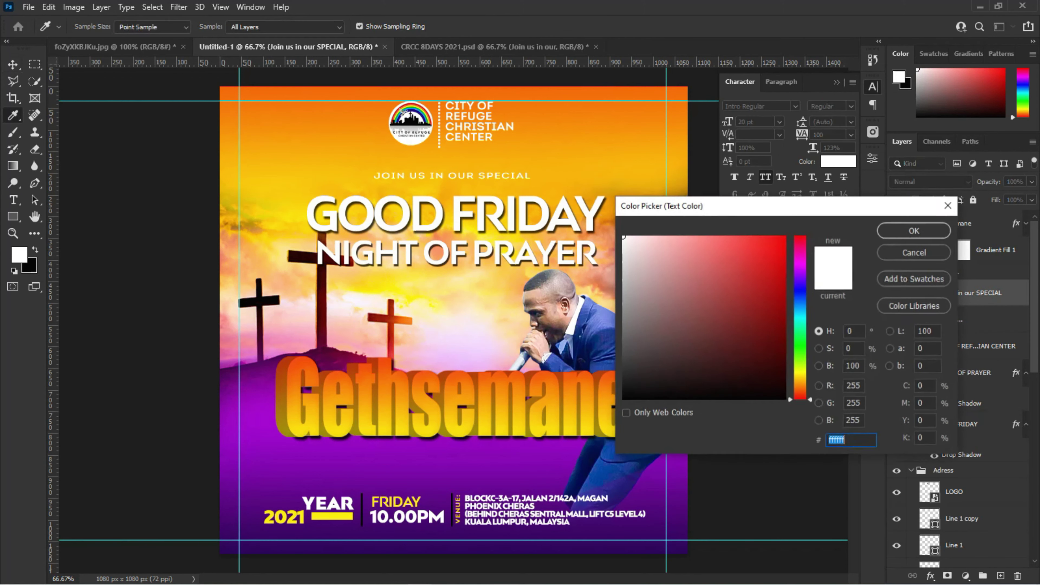
pyautogui.click(503, 438)
pyautogui.click(916, 230)
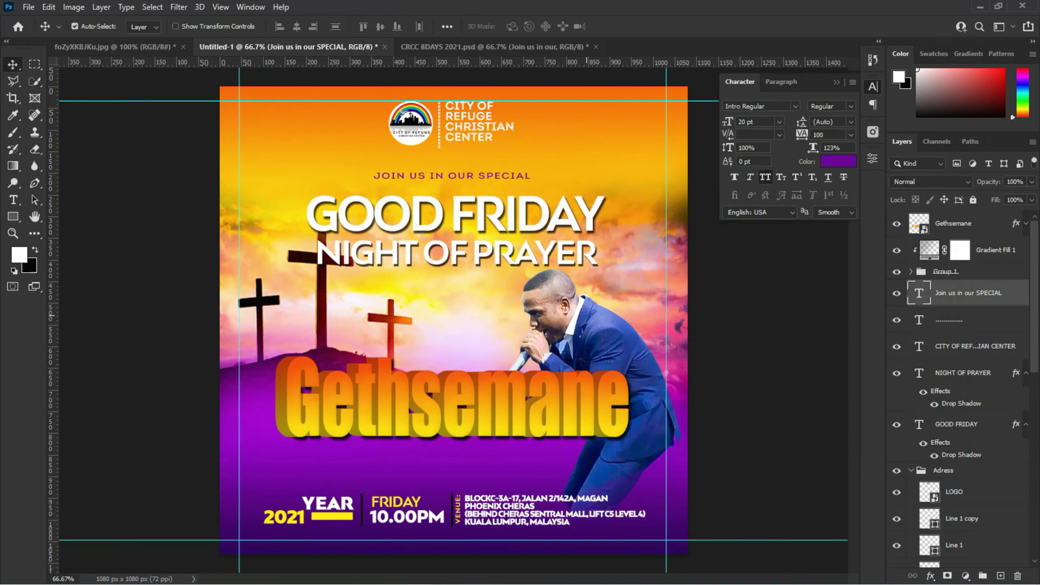
pyautogui.press('Right')
pyautogui.press('Right')
pyautogui.press('Right')
pyautogui.press('Down')
pyautogui.press('Down')
pyautogui.press('Down')
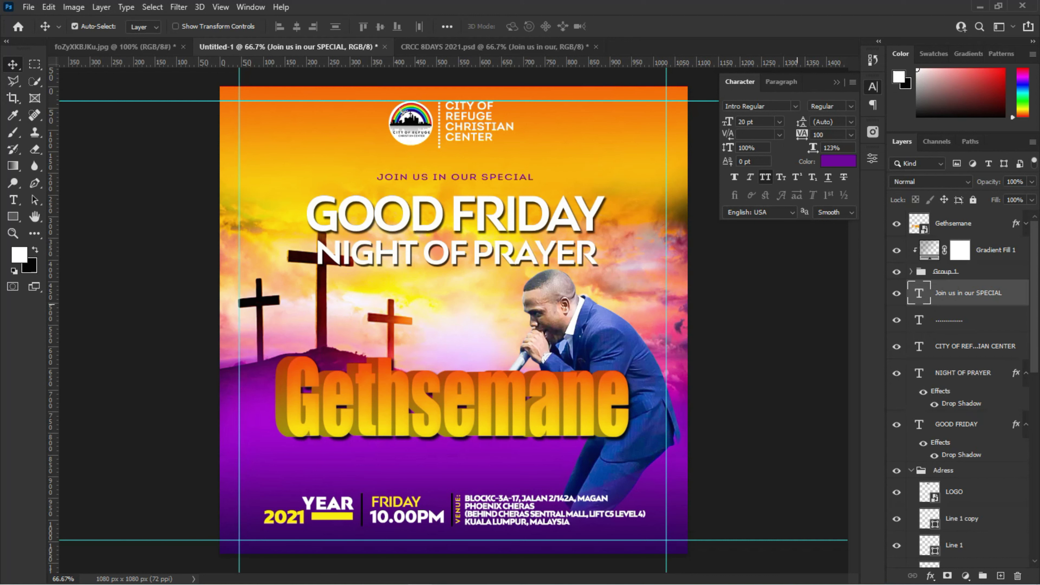
pyautogui.click(837, 82)
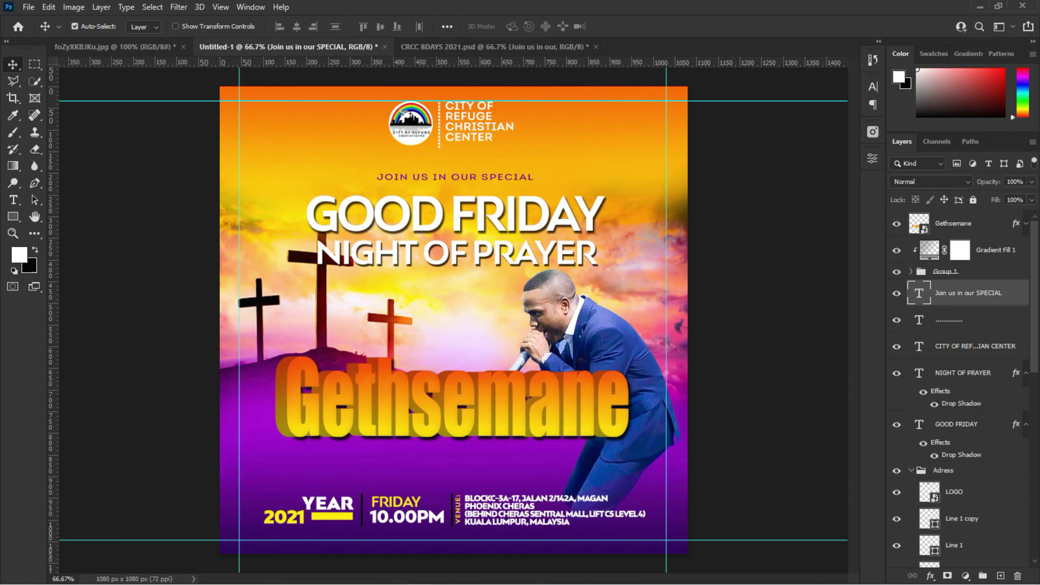
pyautogui.click(1027, 424)
pyautogui.click(1026, 372)
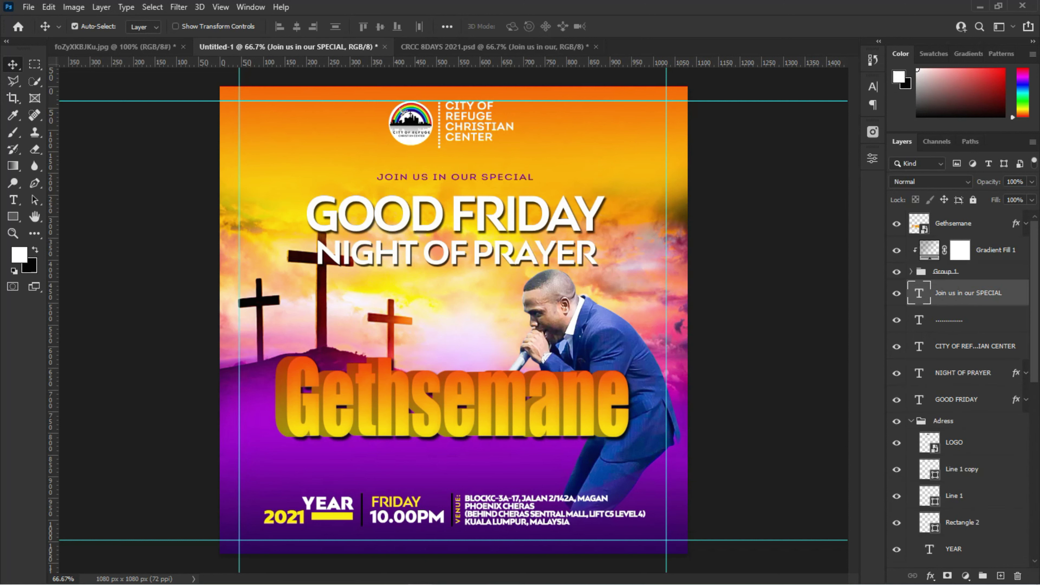
pyautogui.keyDown('shift'); pyautogui.click(957, 400); pyautogui.keyUp('shift')
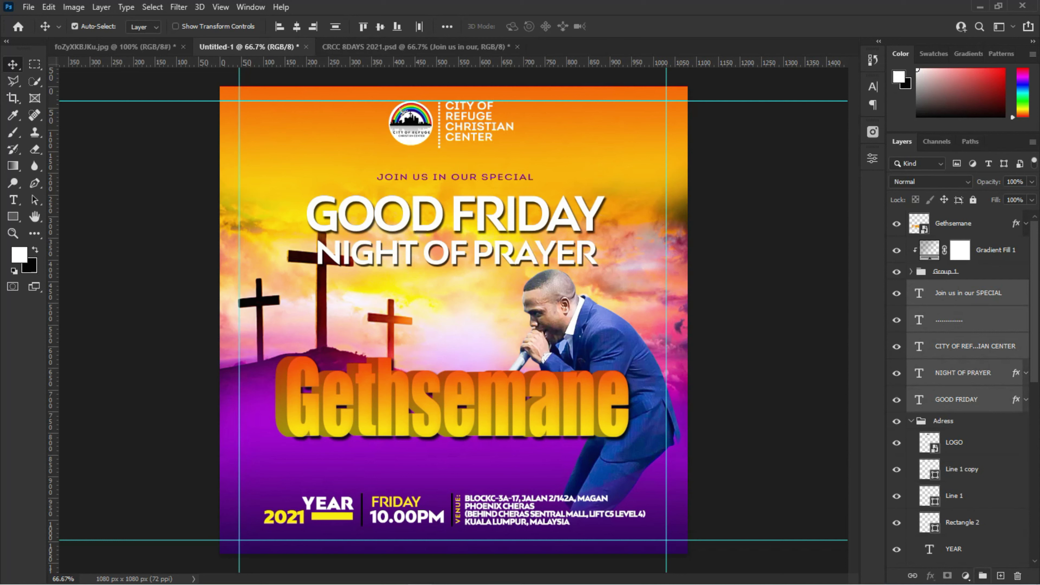
# Group the five heading layers into a group named Heading
pyautogui.hotkey('ctrl', 'g')
pyautogui.write('Headding')
pyautogui.press('Return')
pyautogui.write('Heading')
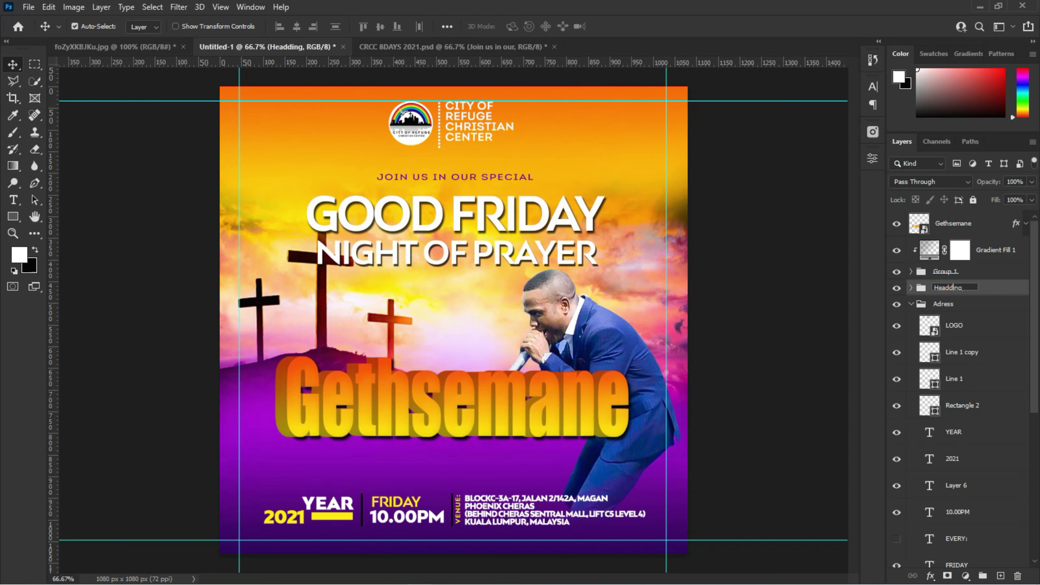
pyautogui.press('Return')
pyautogui.click(912, 287)
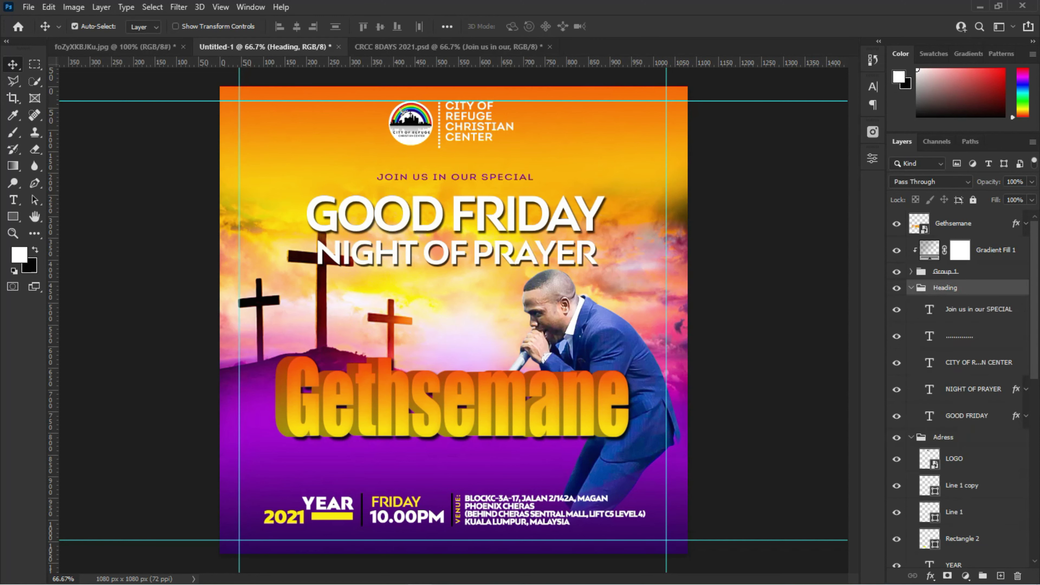
pyautogui.click(979, 309)
# Add a THEME: text layer and move it just above Gethsemane
pyautogui.press('t')
pyautogui.click(574, 151)
pyautogui.write('THEME')
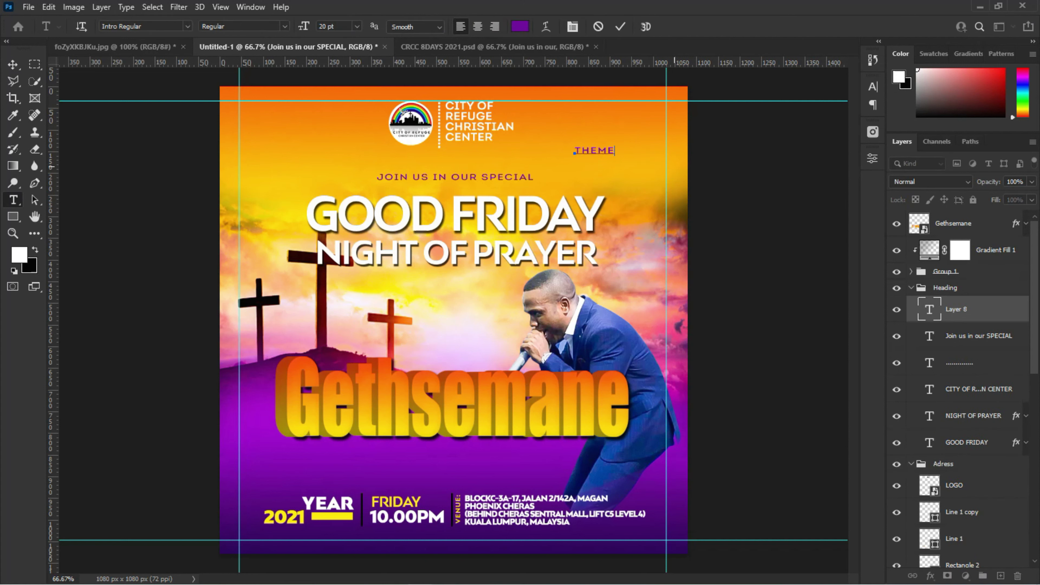
pyautogui.write(':')
pyautogui.click(621, 26)
pyautogui.press('v')
pyautogui.moveTo(594, 151)
pyautogui.mouseDown()
pyautogui.moveTo(489, 339)
pyautogui.moveTo(456, 352)
pyautogui.mouseUp()
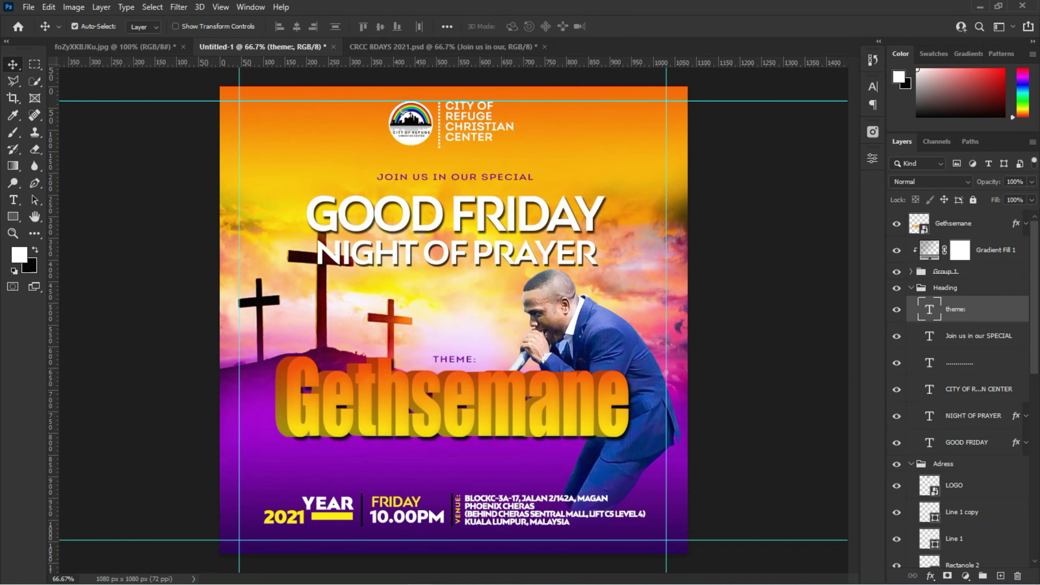
# Colour the THEME: label purple aa00ff and shift it slightly right to centre it
pyautogui.click(873, 86)
pyautogui.click(838, 161)
pyautogui.write('ffffff')
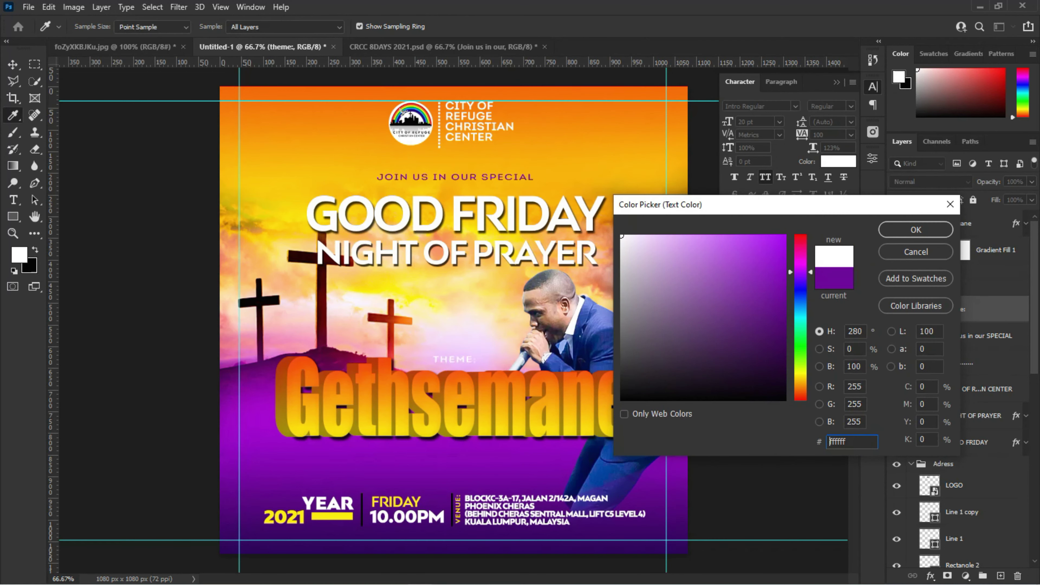
pyautogui.write('aa00ff')
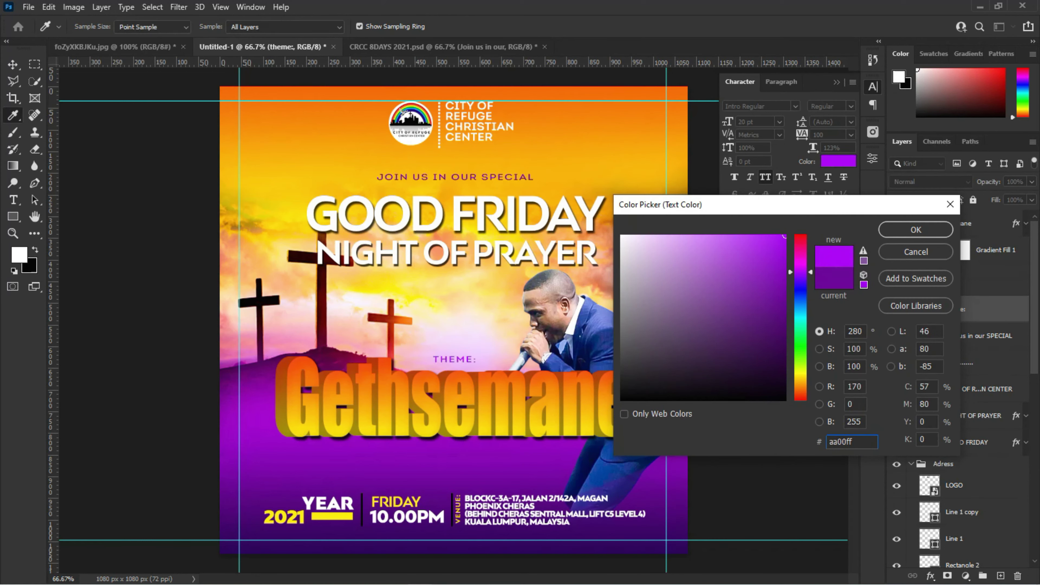
pyautogui.write('000000aa00ff')
pyautogui.press('Return')
pyautogui.moveTo(455, 360); pyautogui.dragTo(465, 360)
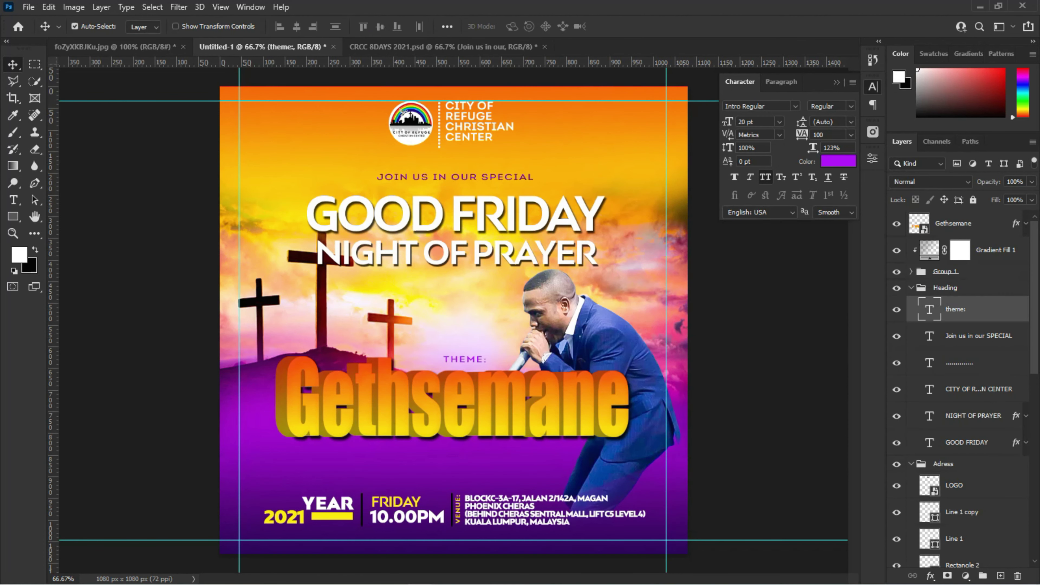
pyautogui.click(911, 287)
pyautogui.click(944, 304)
pyautogui.click(911, 303)
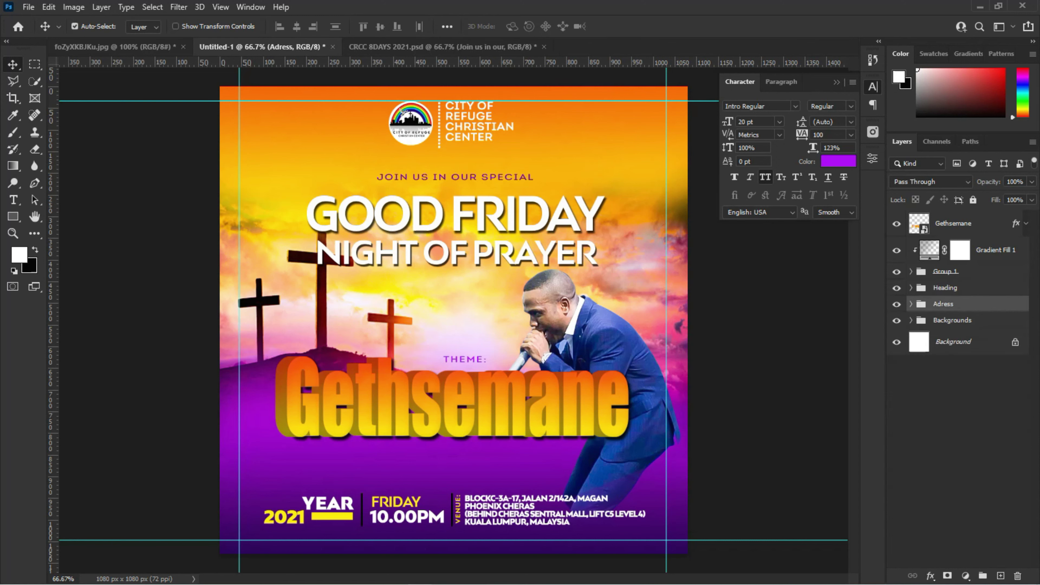
# Close the Character panel, leaving the finished flyer and collapsed groups in view
pyautogui.click(873, 87)
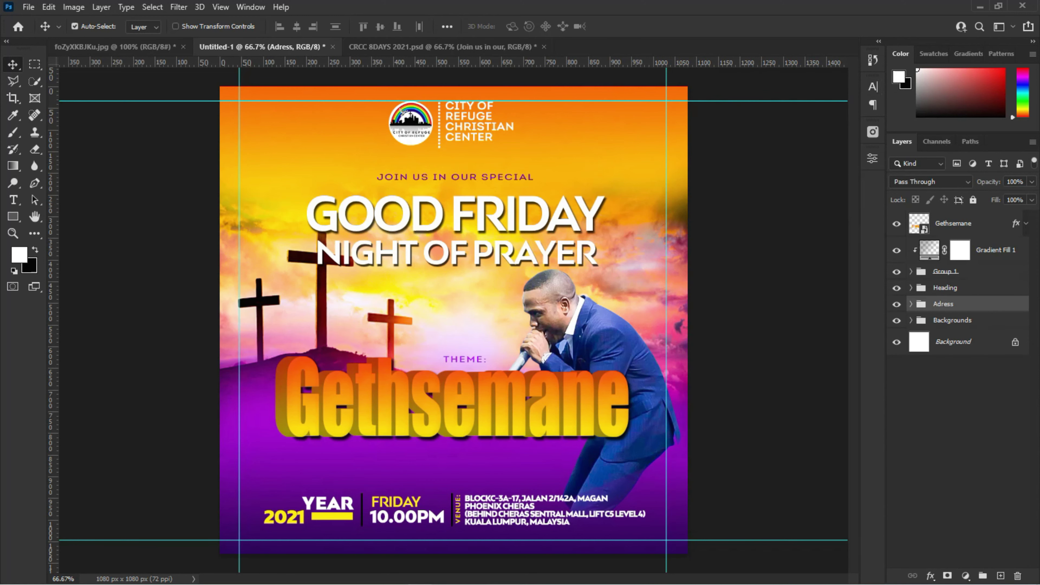